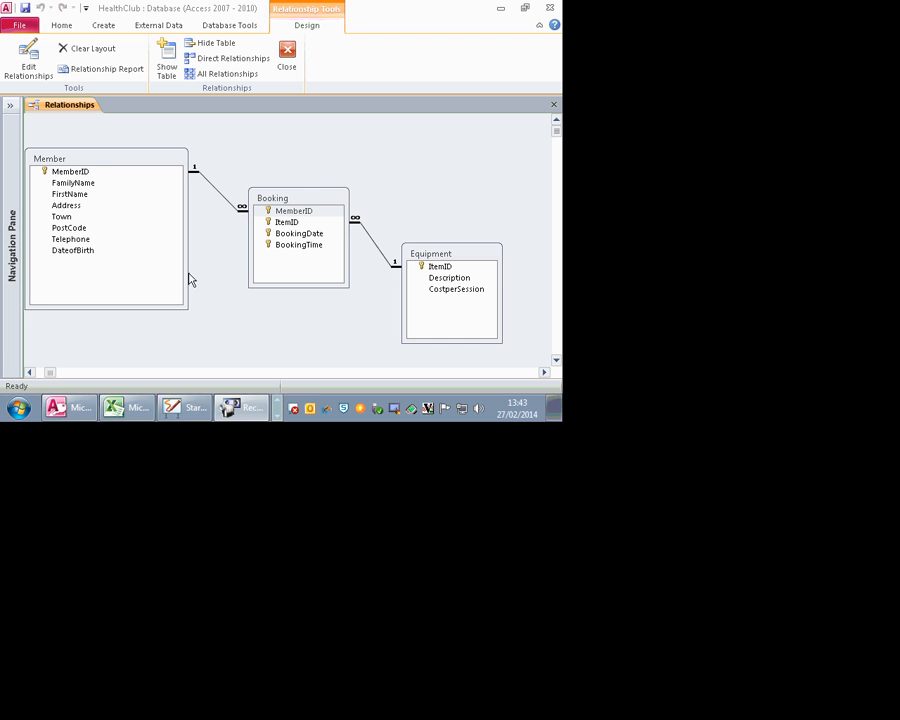
# Step: Open the Booking table in Design view from the Relationships diagram
pyautogui.click(287, 233)
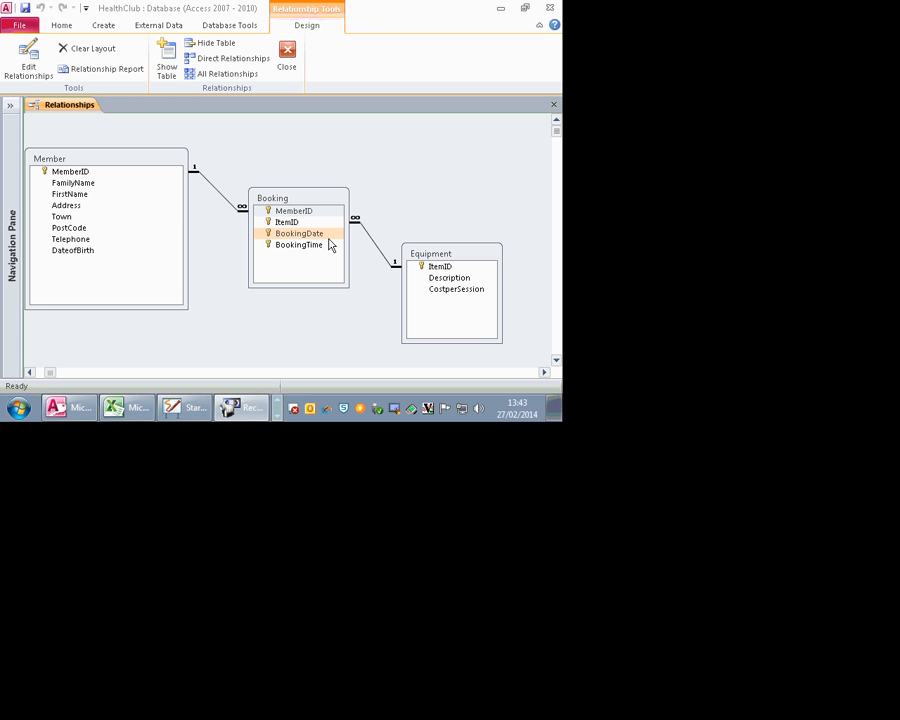
pyautogui.click(294, 201)
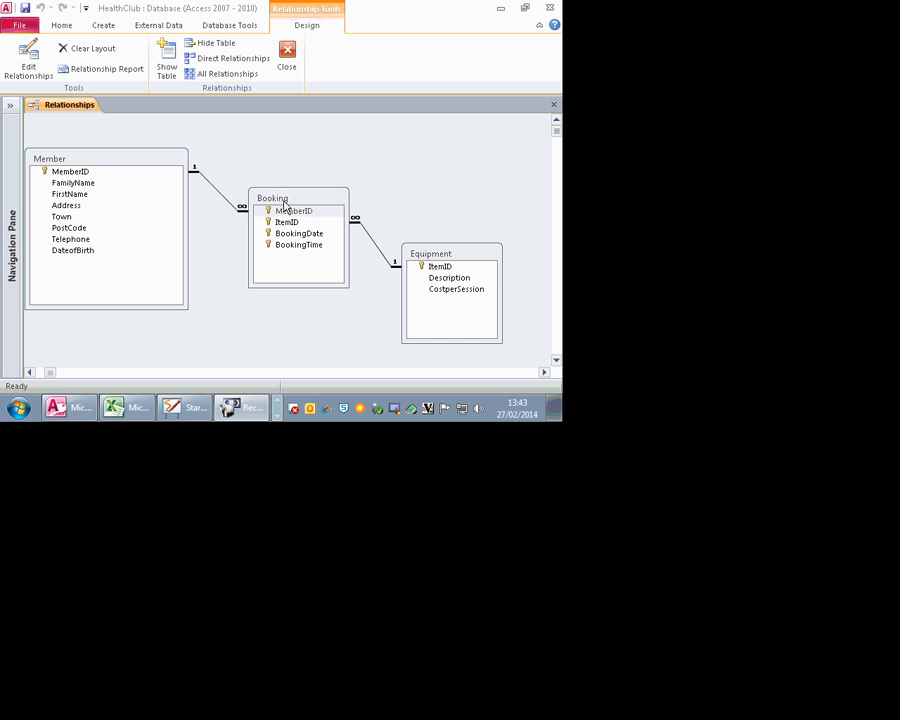
pyautogui.click(73, 254)
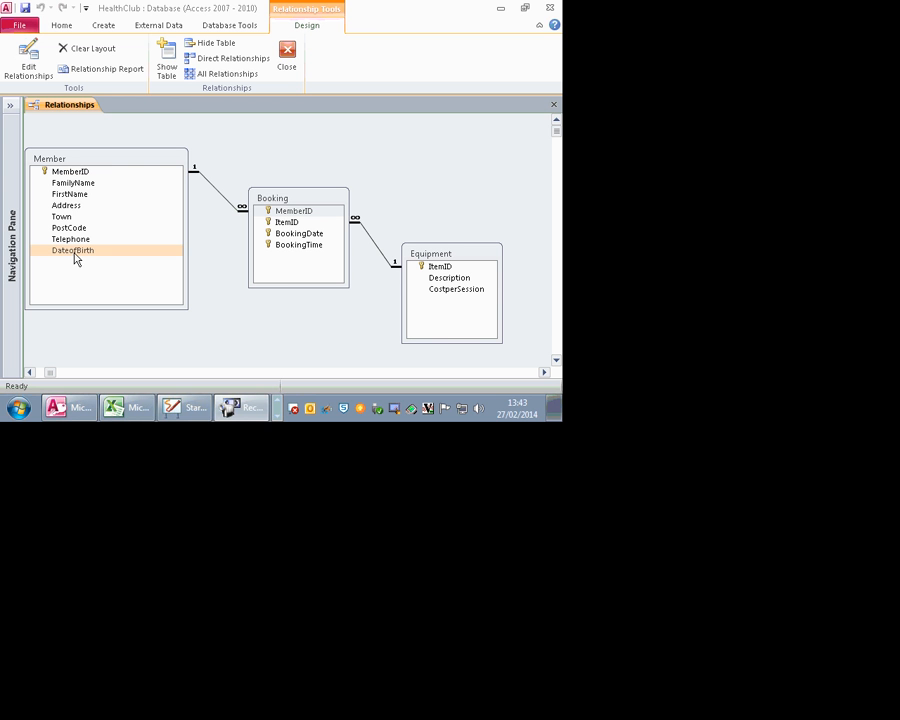
pyautogui.click(213, 265)
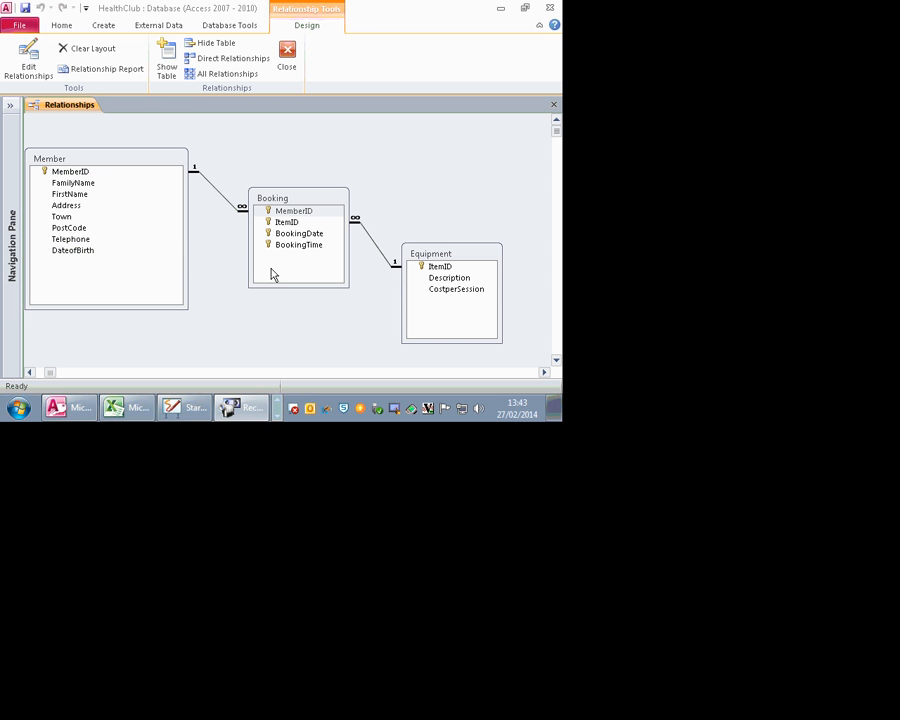
pyautogui.rightClick(310, 200)
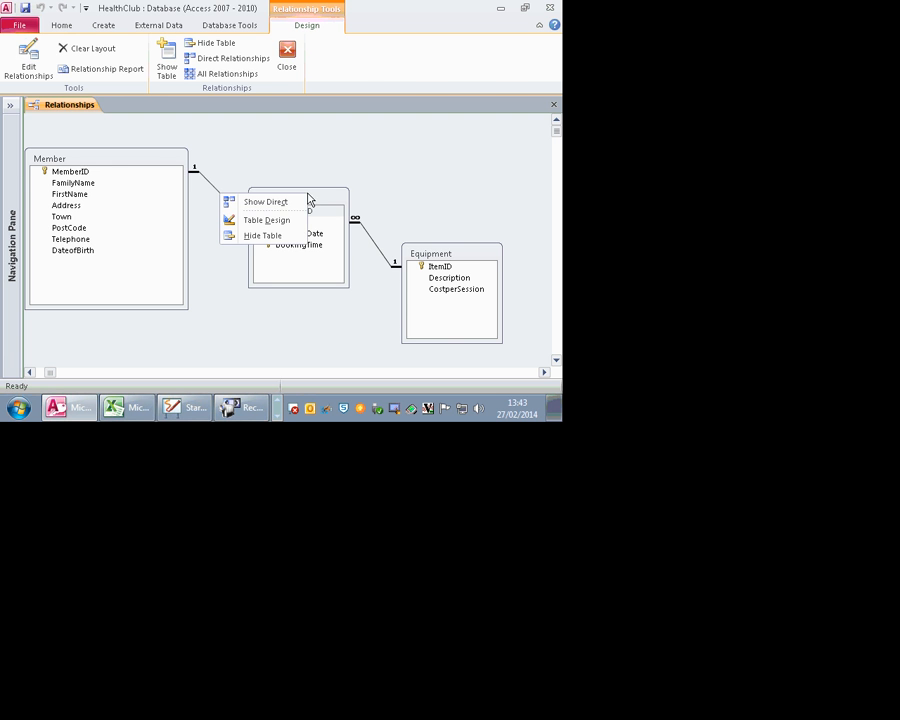
pyautogui.click(262, 219)
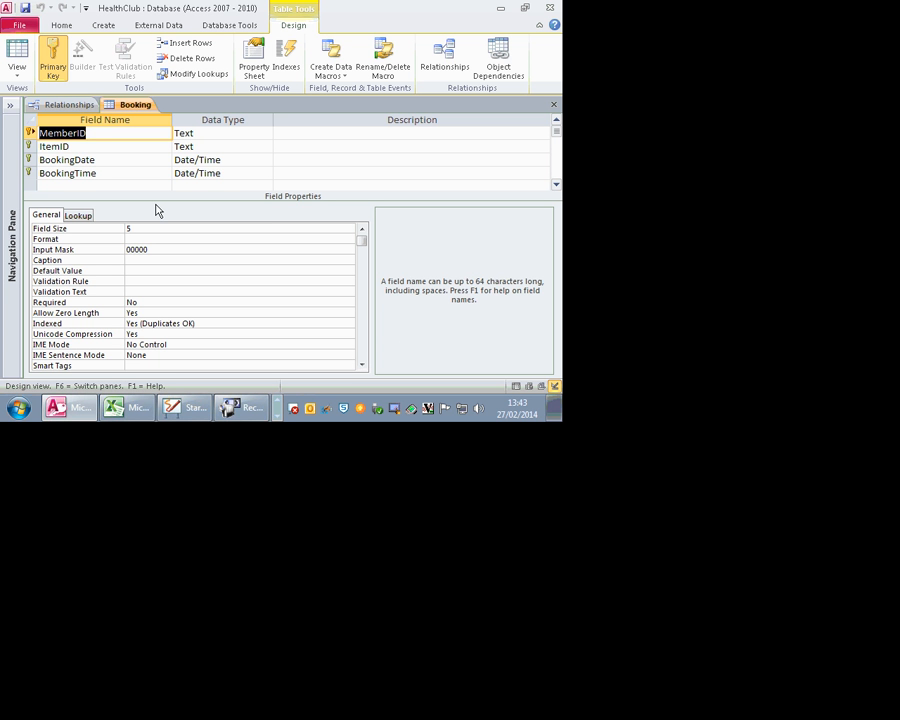
# Step: Add a new field named DAY below BookingTime
pyautogui.click(556, 186)
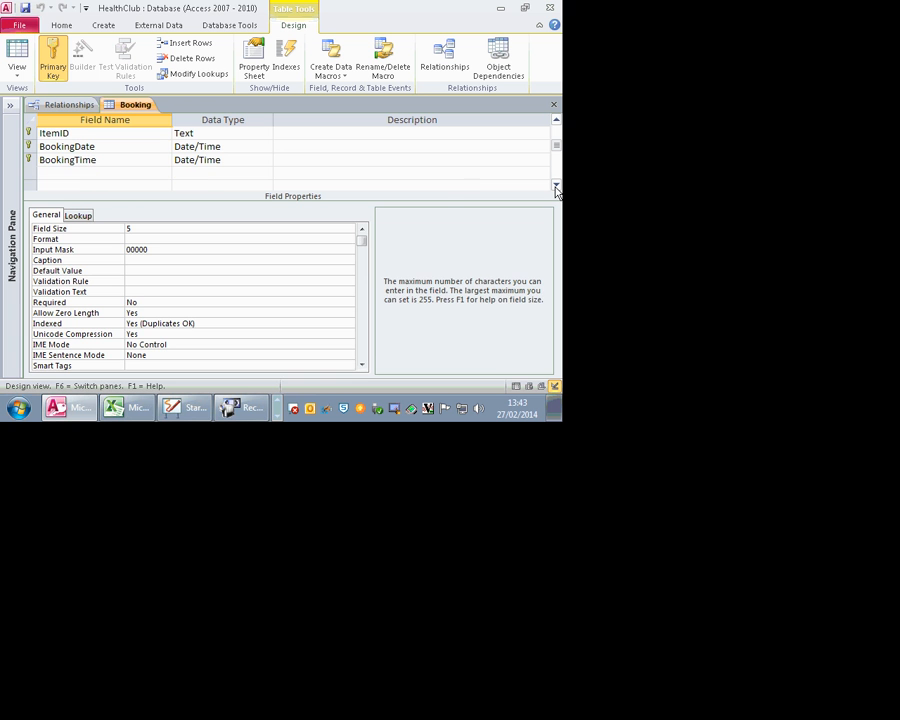
pyautogui.click(102, 176)
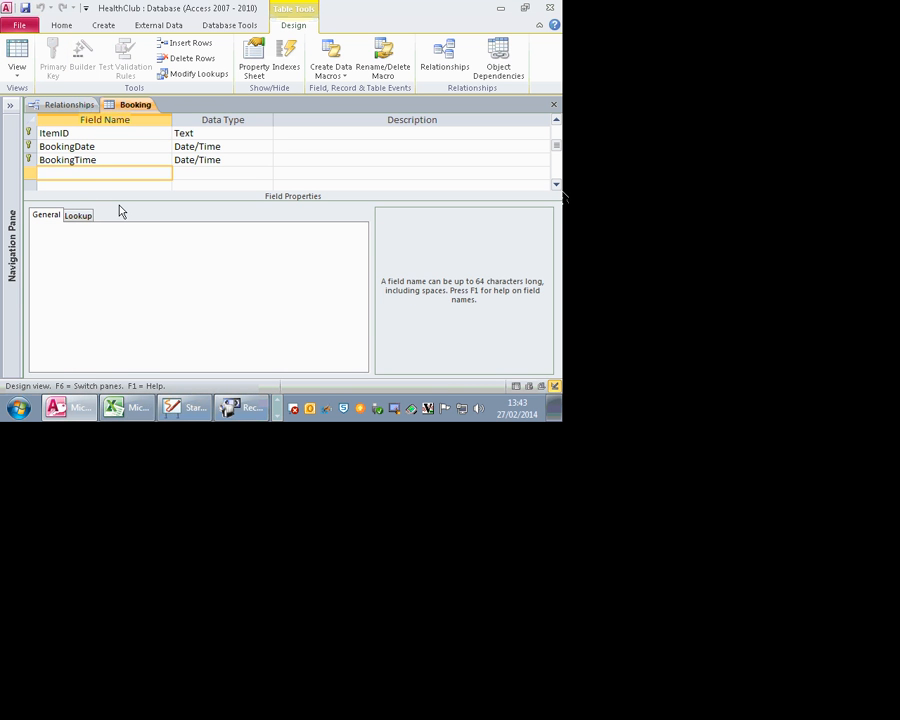
pyautogui.press('capslock')
pyautogui.write('DAY')
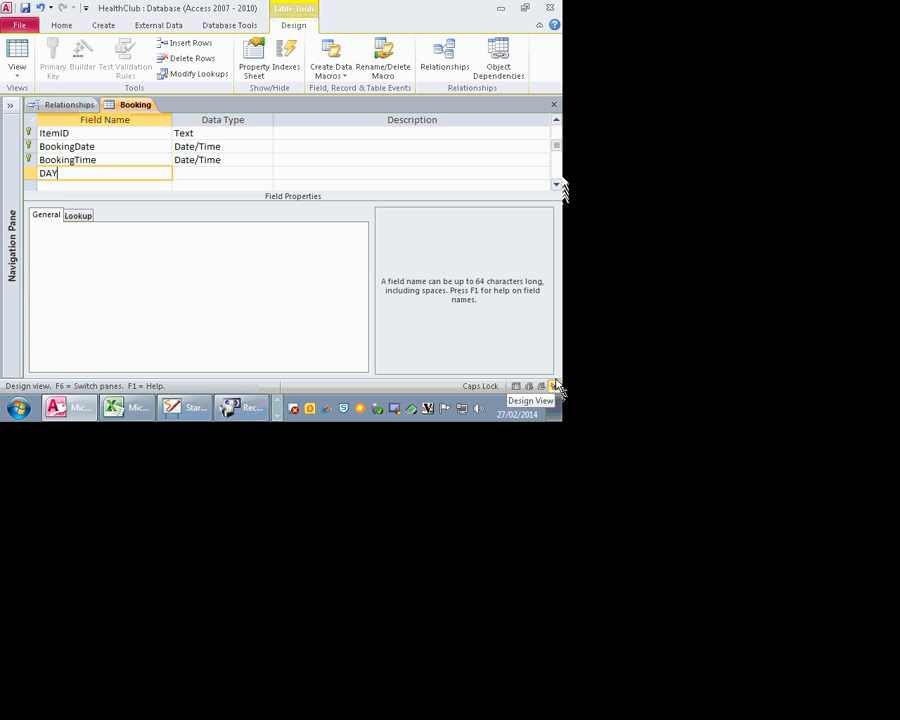
# Step: Set DAY's field size to 20 and choose Lookup Wizard as its data type
pyautogui.click(256, 177)
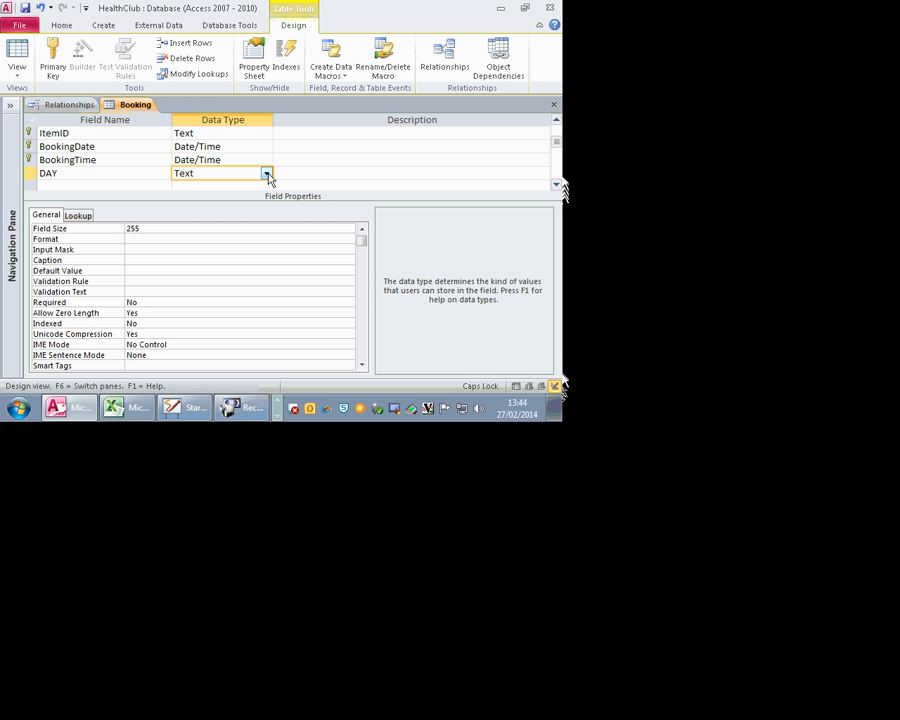
pyautogui.doubleClick(141, 232)
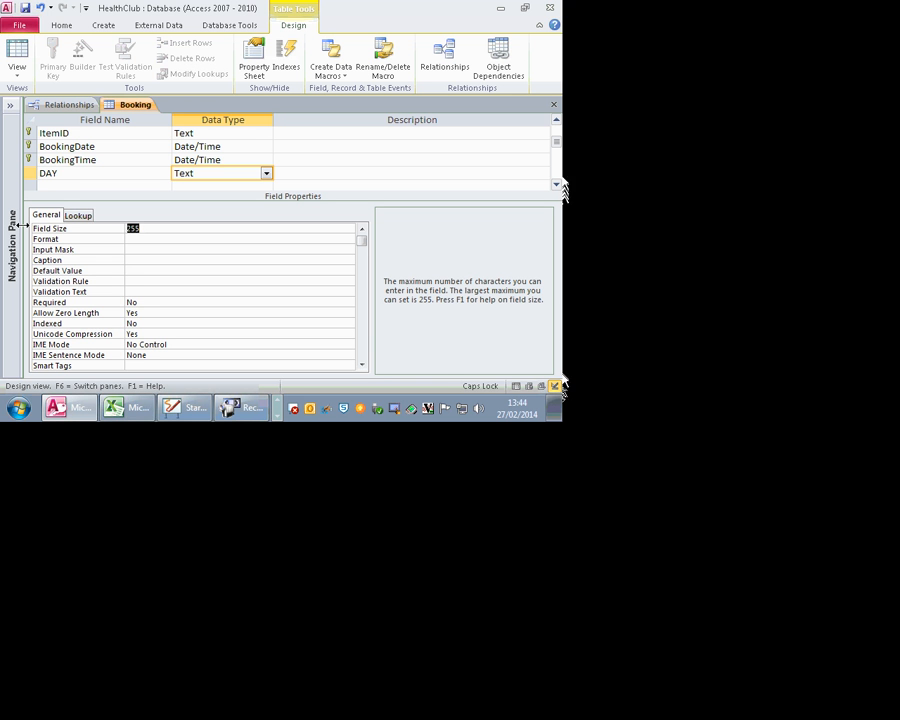
pyautogui.write('20')
pyautogui.click(266, 175)
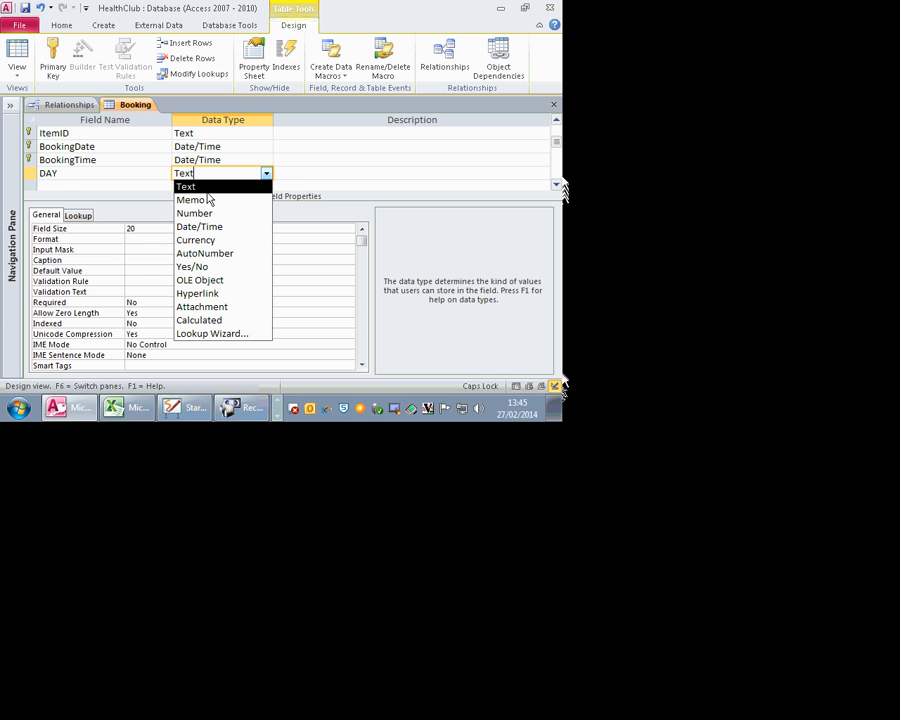
pyautogui.click(228, 336)
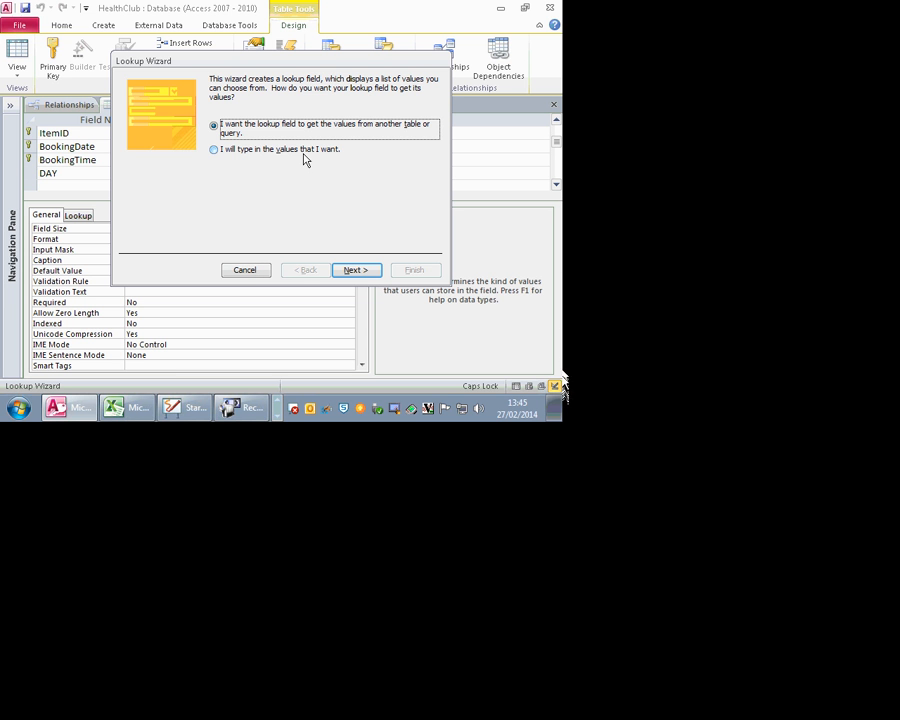
# Step: Choose to type the lookup values yourself and enter Mon, Tue and Wed in Col1
pyautogui.click(285, 152)
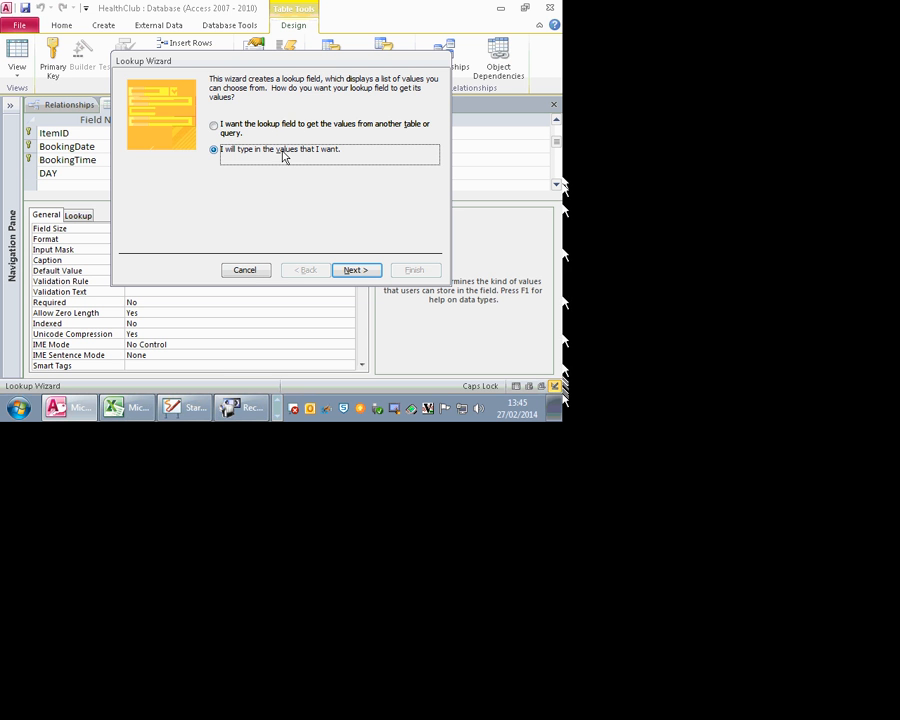
pyautogui.click(368, 268)
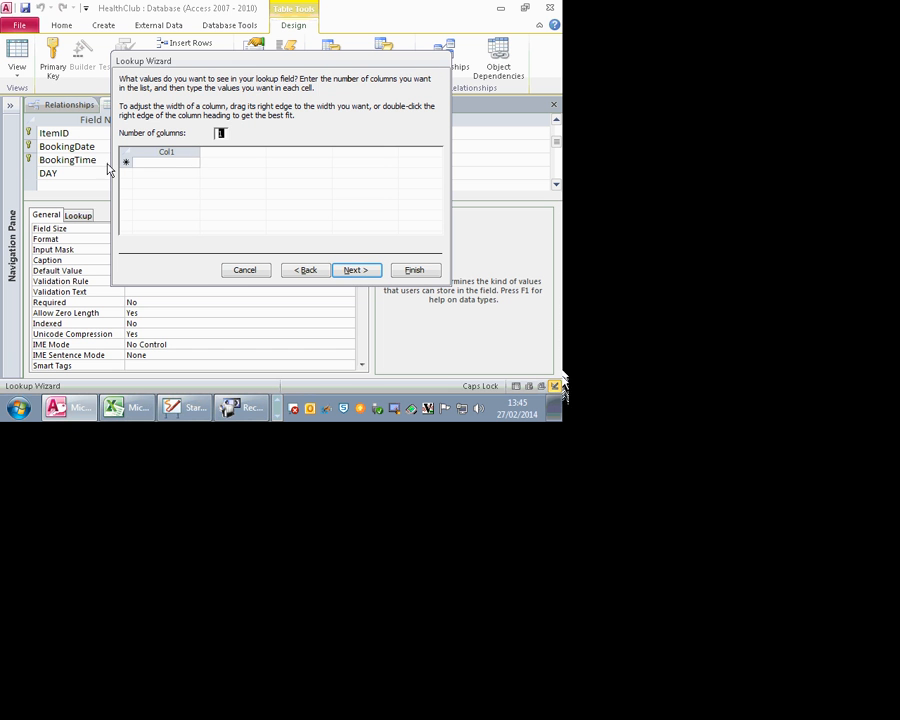
pyautogui.click(190, 162)
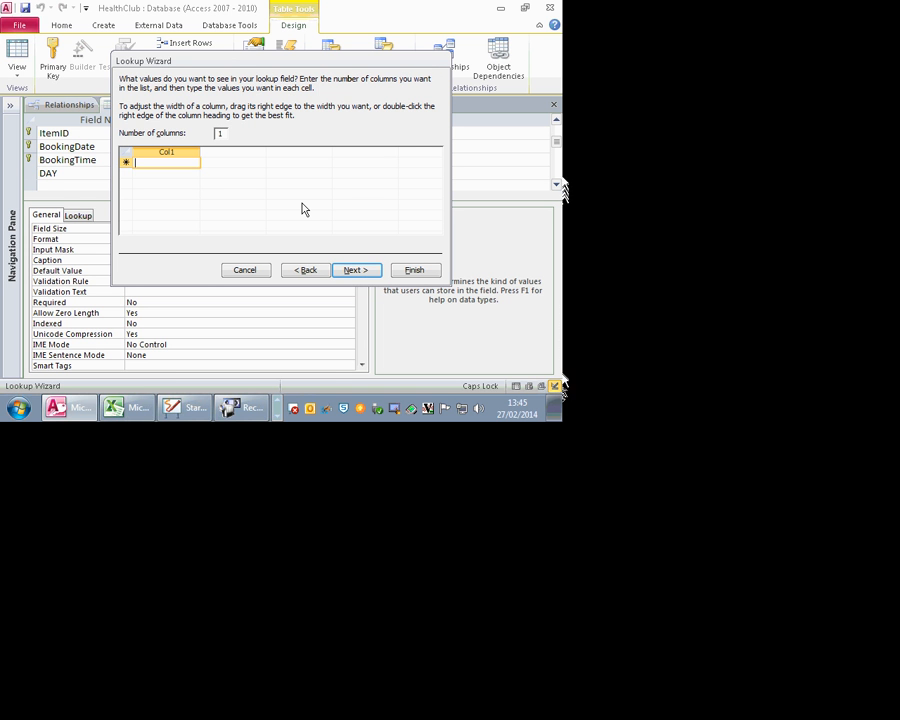
pyautogui.press('capslock')
pyautogui.write('m')
pyautogui.press('capslock')
pyautogui.press('BackSpace')
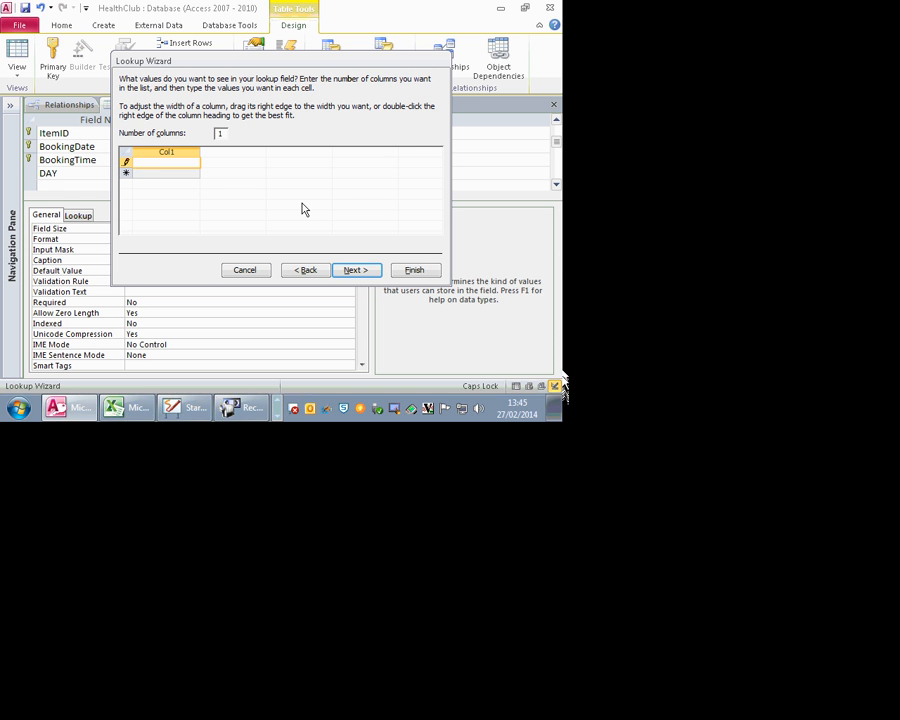
pyautogui.write('M')
pyautogui.press('capslock')
pyautogui.write('on')
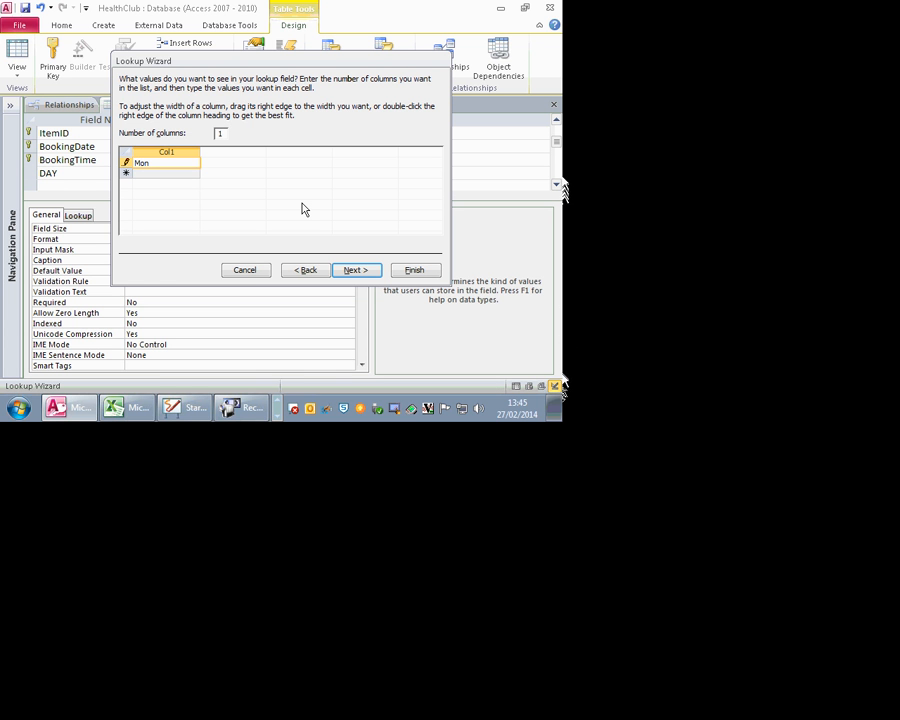
pyautogui.press('Return')
pyautogui.write('Tue')
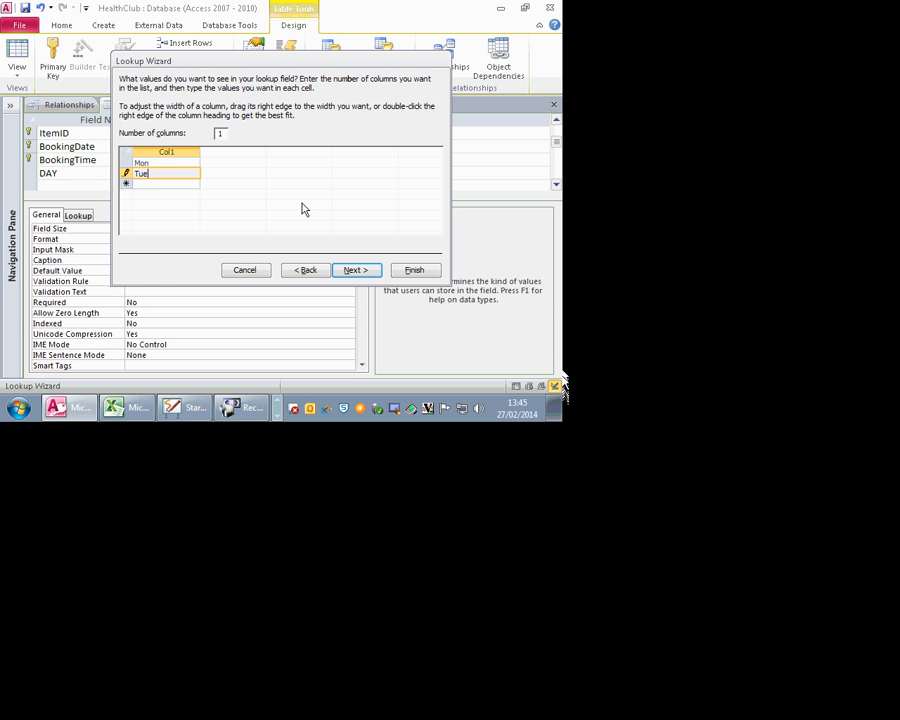
pyautogui.click(175, 187)
pyautogui.write('We')
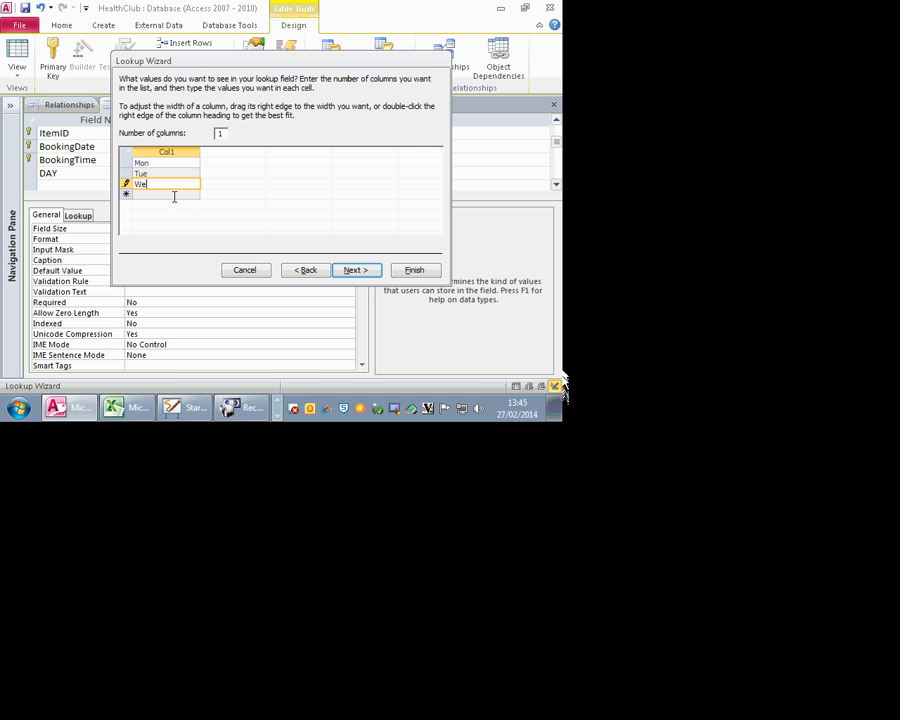
pyautogui.write('d')
# Step: Add Thu, Fri, Sat and Sun to the list and advance to the wizard's final step
pyautogui.click(176, 195)
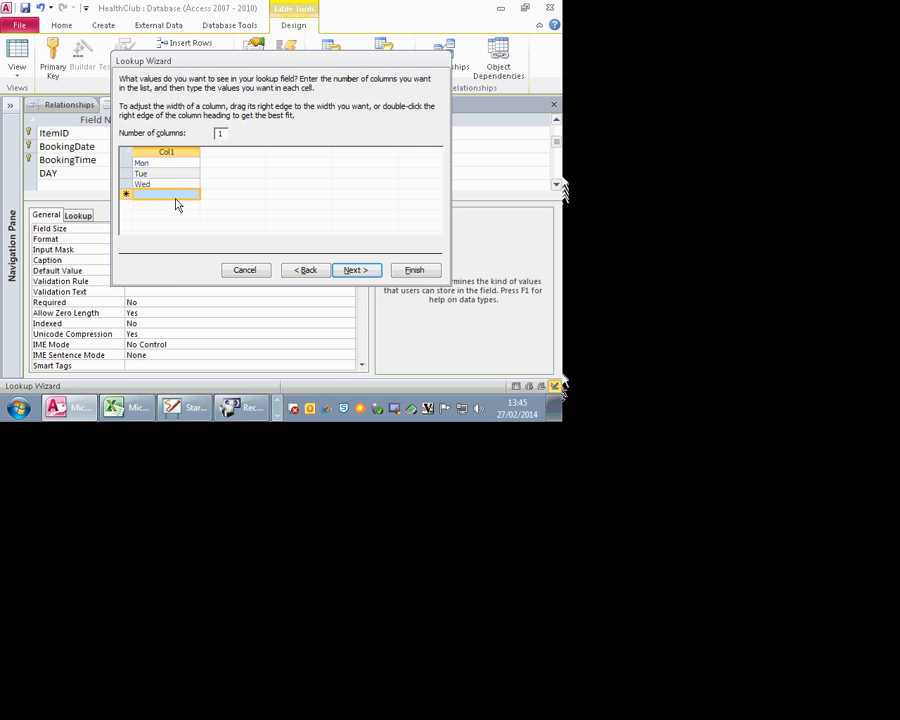
pyautogui.click(154, 194)
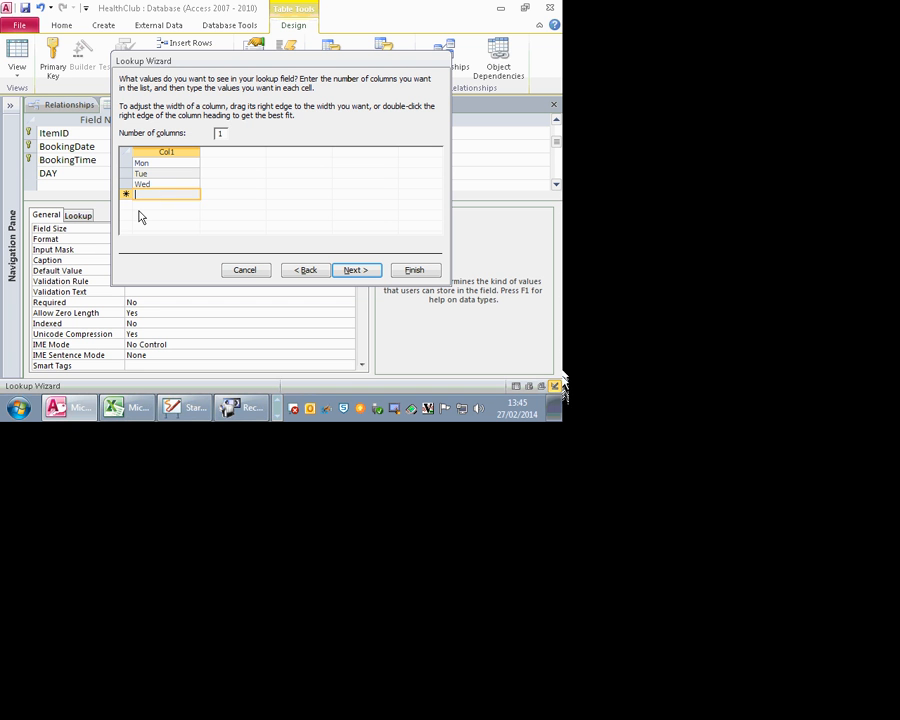
pyautogui.write('Thur')
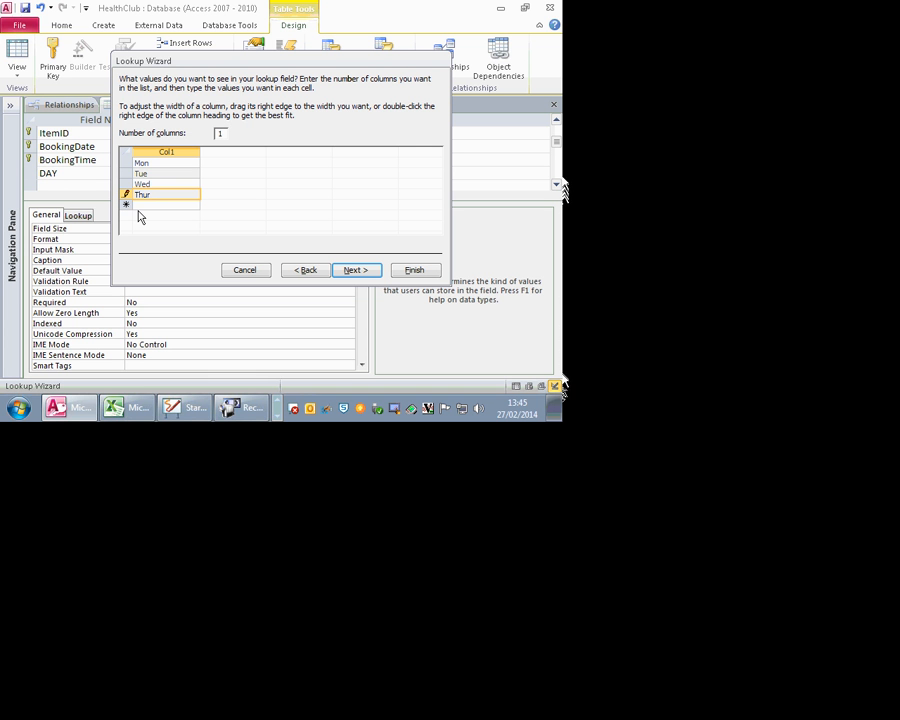
pyautogui.press('BackSpace')
pyautogui.click(179, 207)
pyautogui.write('Fr')
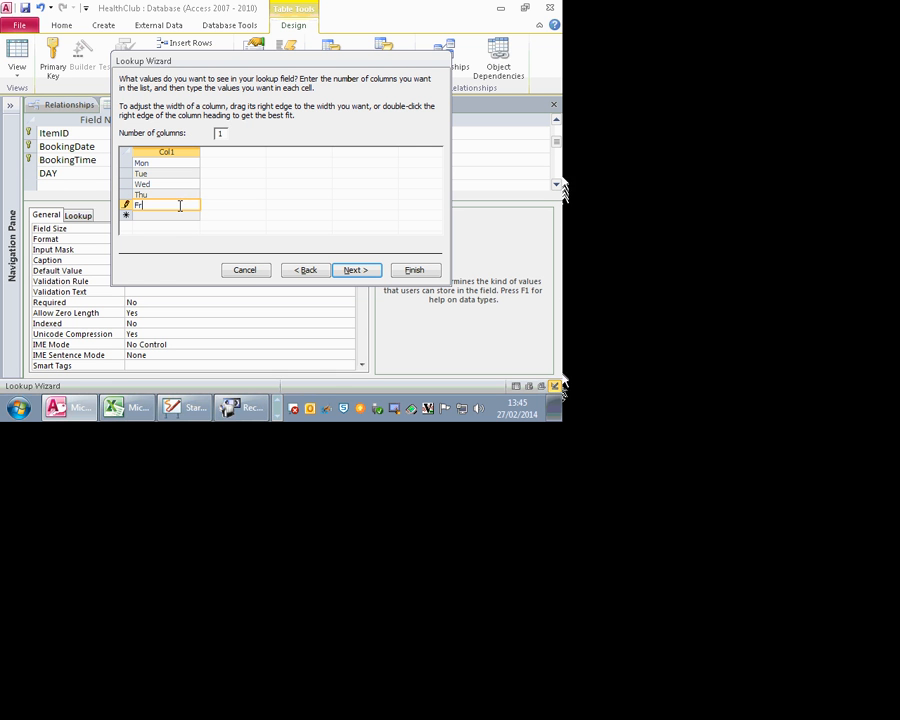
pyautogui.write('i')
pyautogui.click(174, 215)
pyautogui.press('capslock')
pyautogui.write('S')
pyautogui.press('capslock')
pyautogui.write('at')
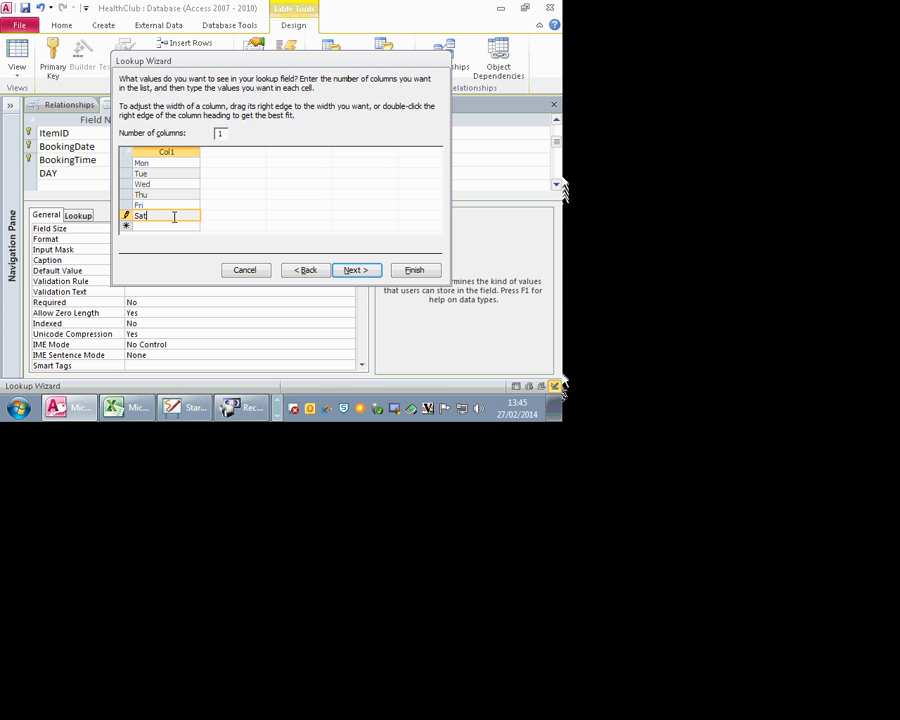
pyautogui.click(187, 226)
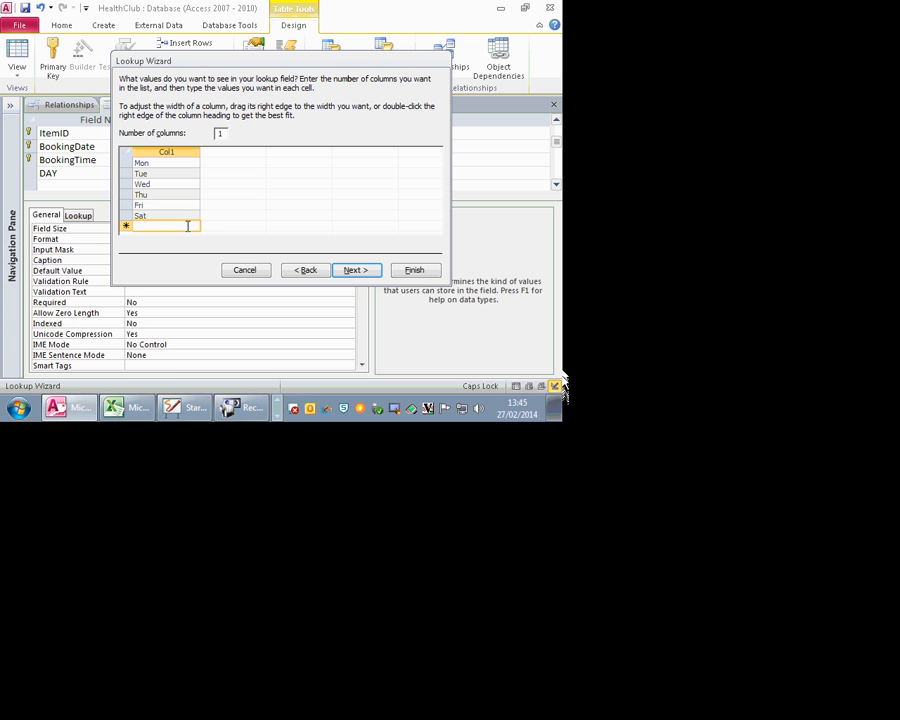
pyautogui.write('Sun')
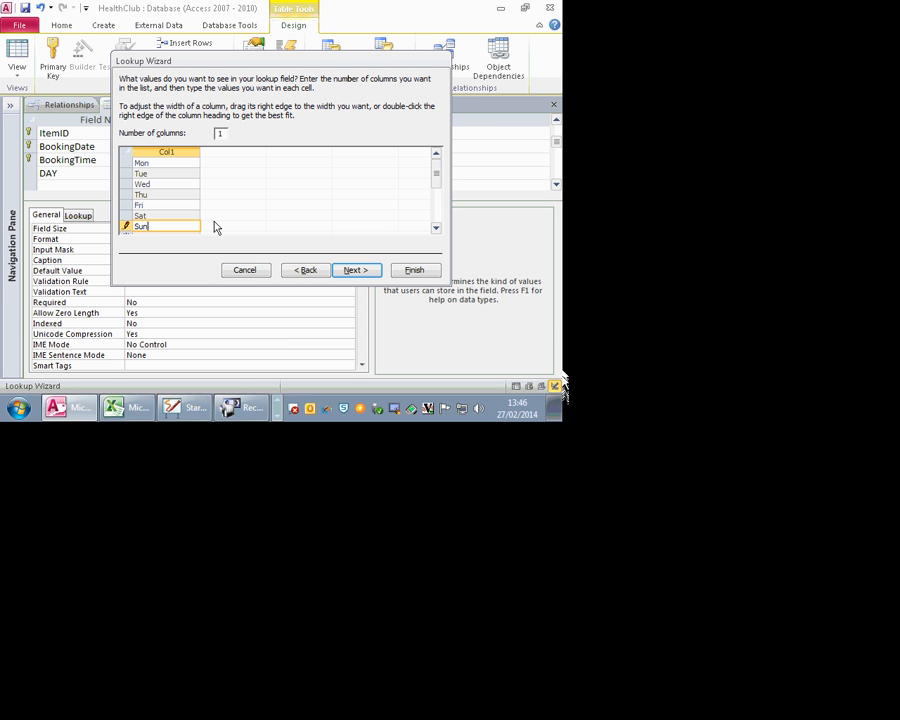
pyautogui.click(366, 270)
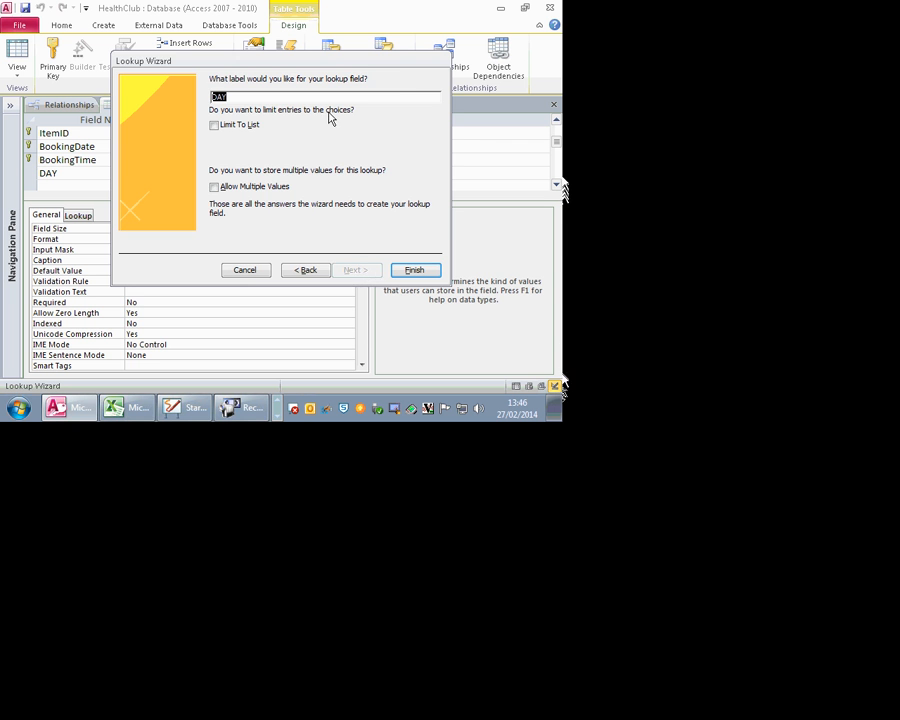
# Step: Finish the DAY lookup with Limit To List enabled and switch Booking to Datasheet view
pyautogui.moveTo(321, 66); pyautogui.dragTo(337, 154)
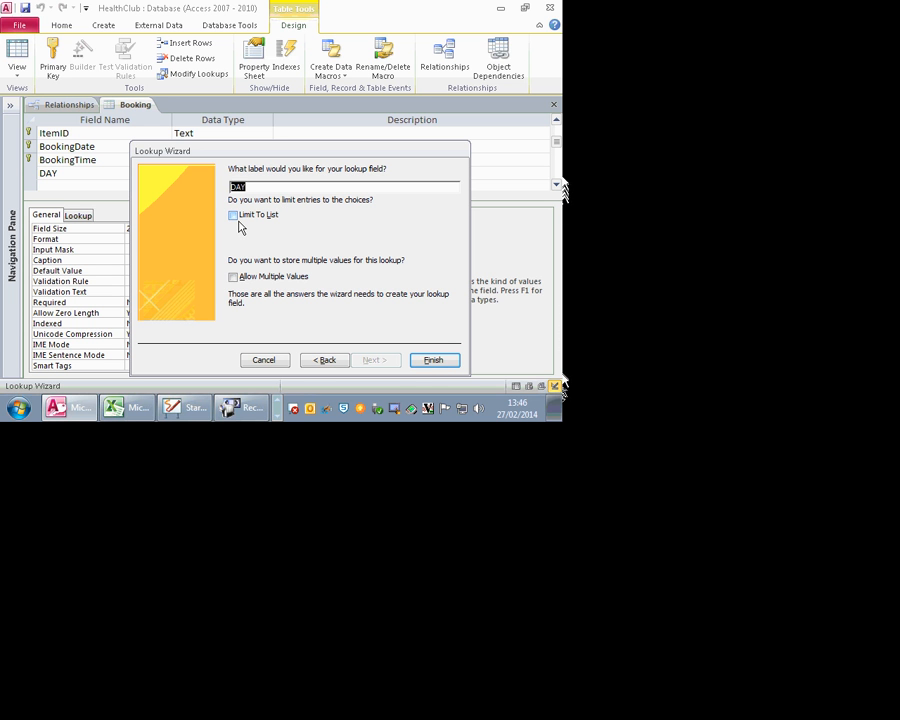
pyautogui.press('Tab')
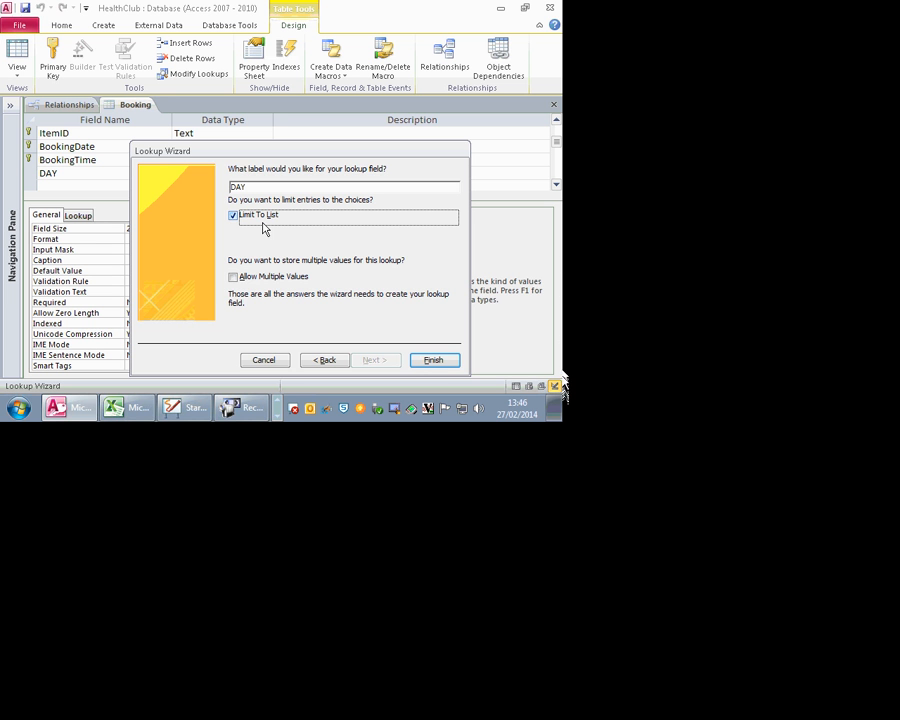
pyautogui.click(431, 360)
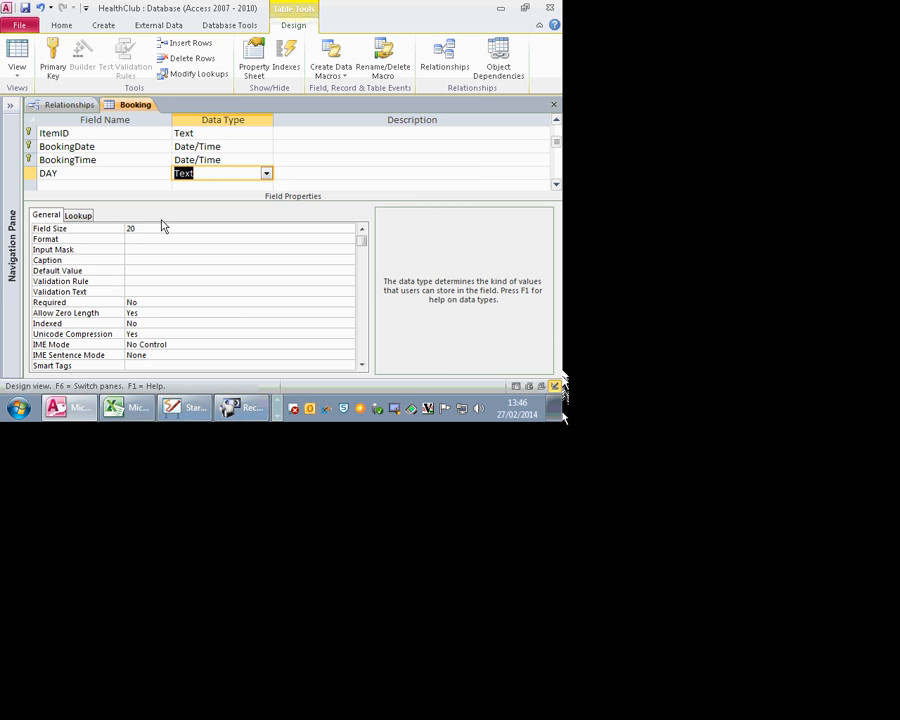
pyautogui.click(17, 55)
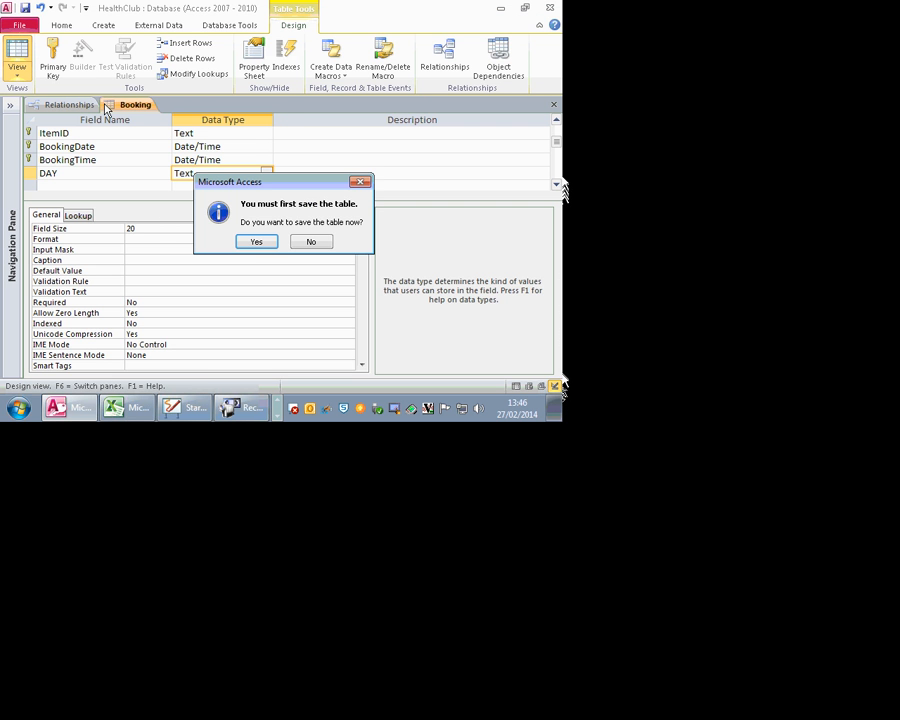
# Step: Save Booking, pick Mon for DAY in a new record, and dismiss the null key error
pyautogui.click(252, 242)
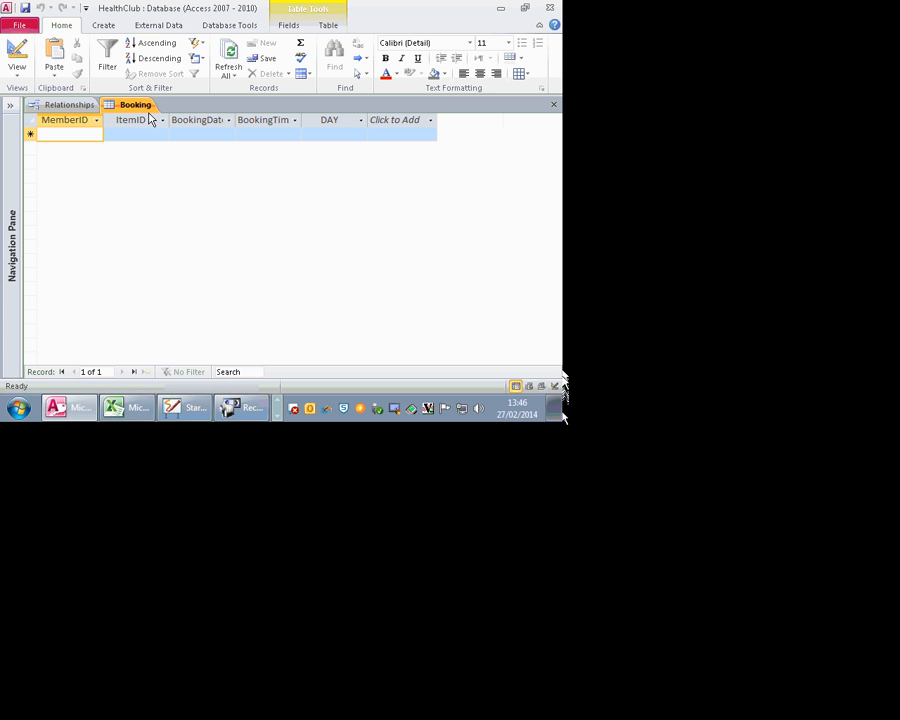
pyautogui.click(361, 135)
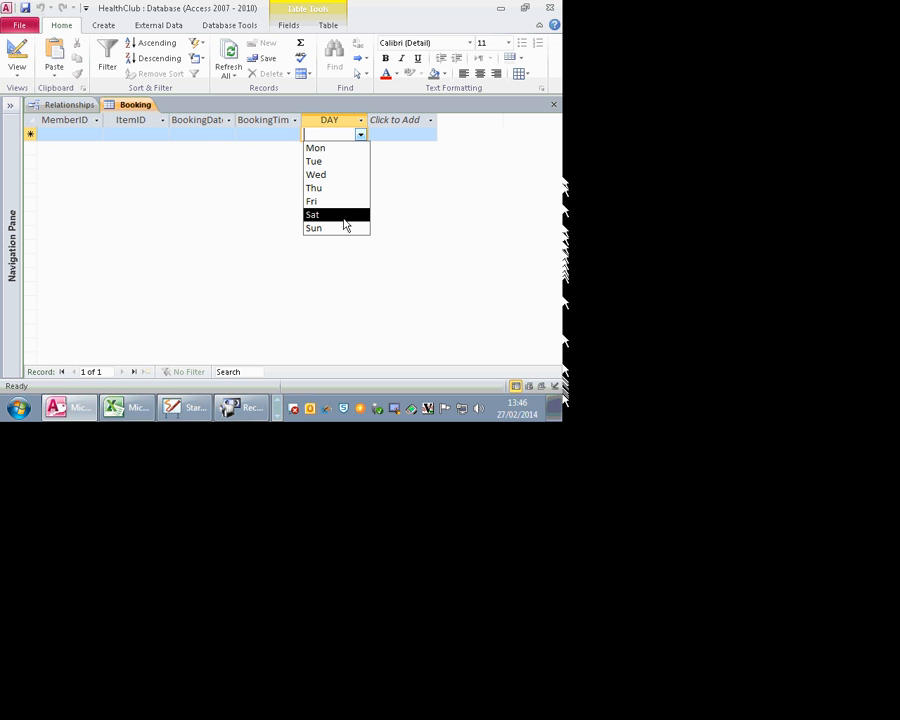
pyautogui.click(341, 151)
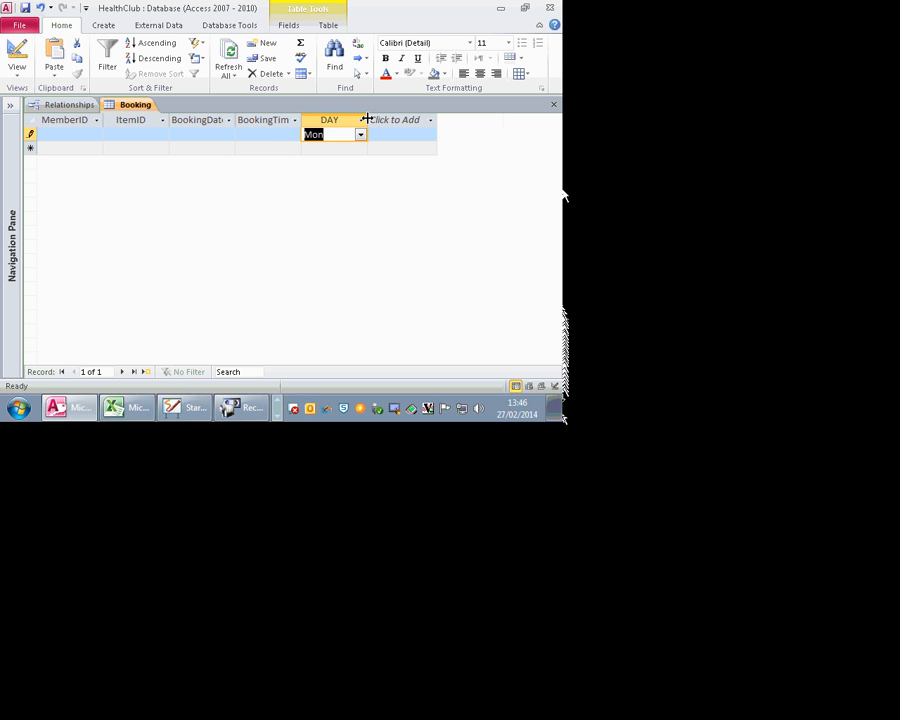
pyautogui.click(418, 122)
pyautogui.click(256, 239)
# Step: Retry committing the record, dismiss the error again, cancel it with Esc and close Booking
pyautogui.press('Return')
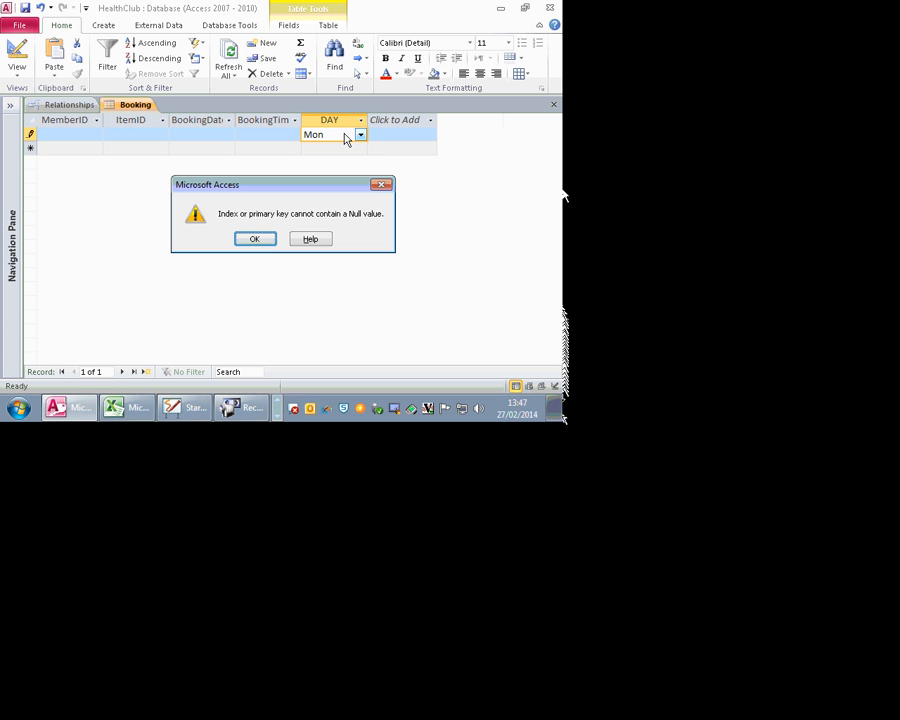
pyautogui.press('Return')
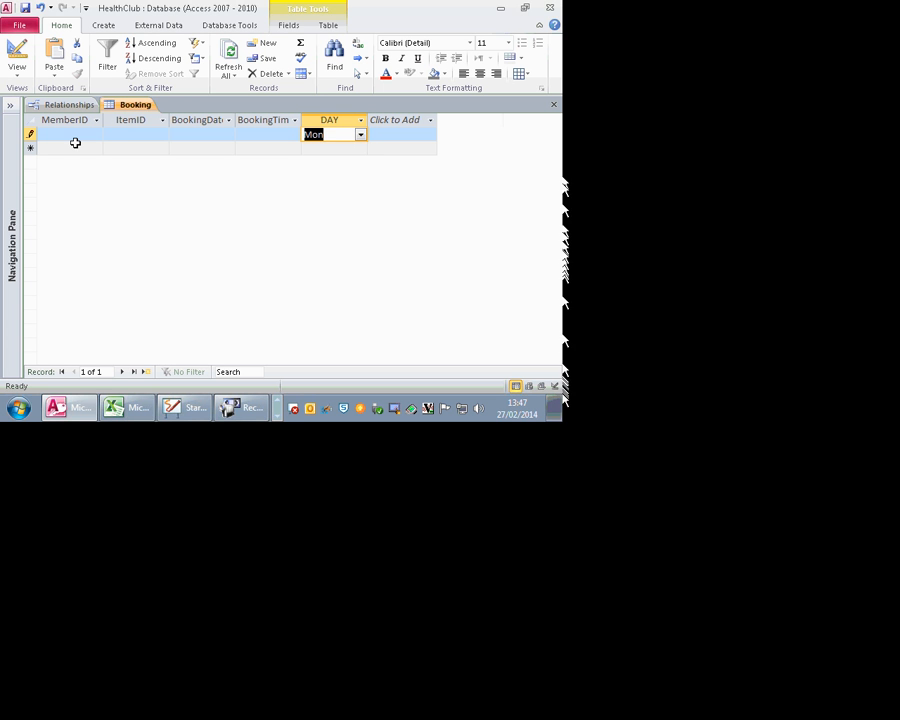
pyautogui.click(46, 134)
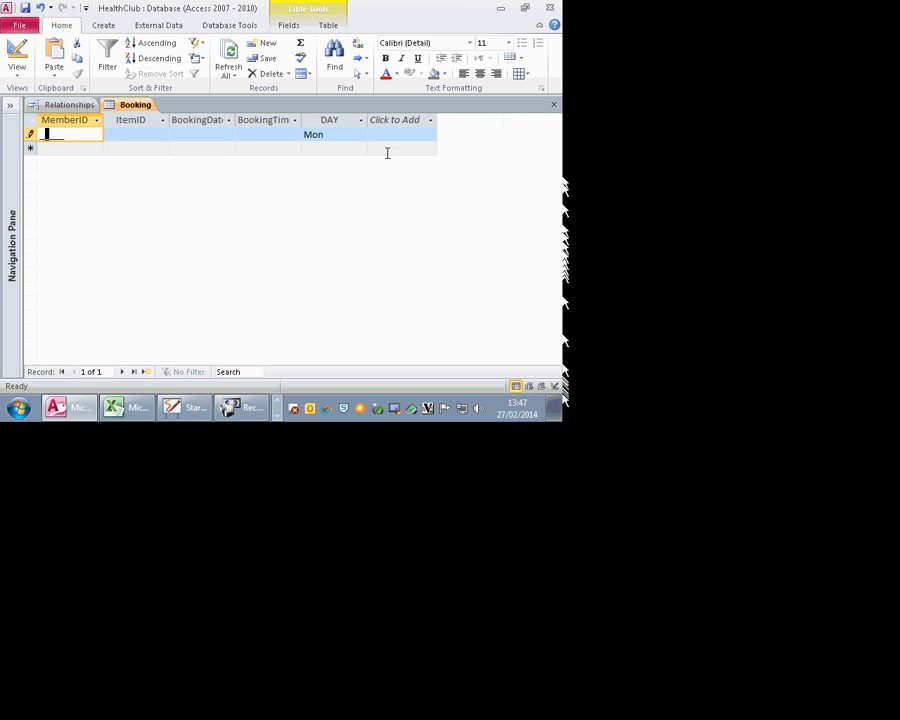
pyautogui.click(340, 134)
pyautogui.click(360, 134)
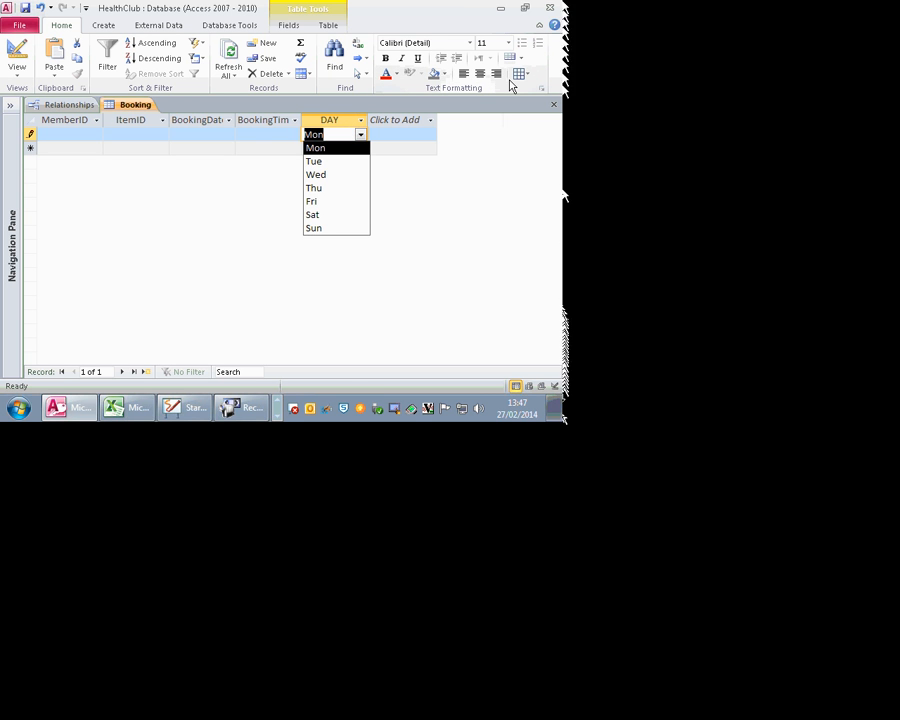
pyautogui.press('Escape')
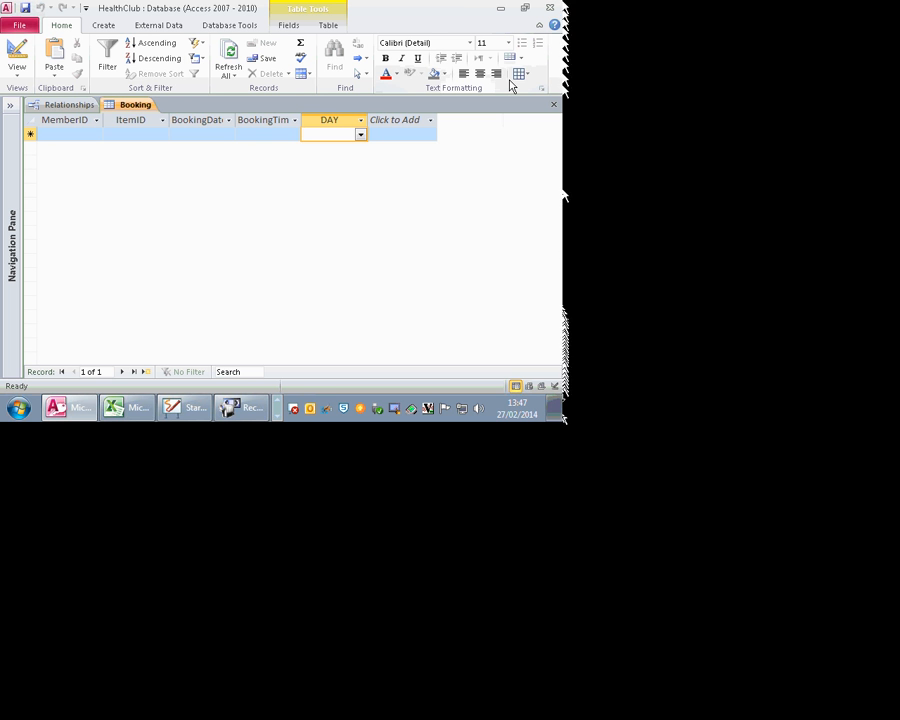
pyautogui.click(553, 104)
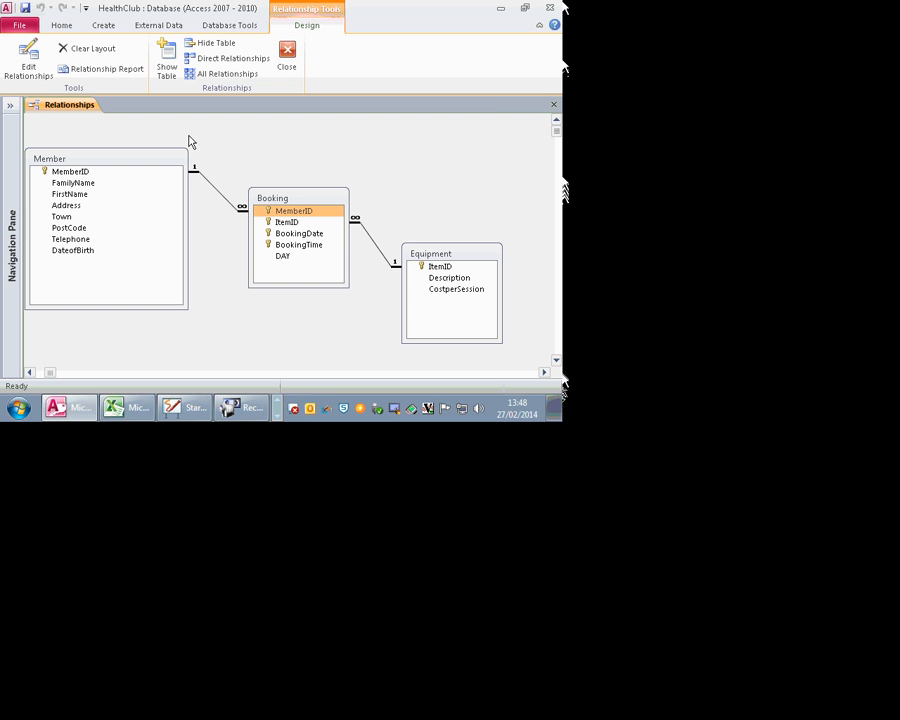
# Step: Open the Member table's design from Relationships and switch it to Datasheet view
pyautogui.rightClick(99, 160)
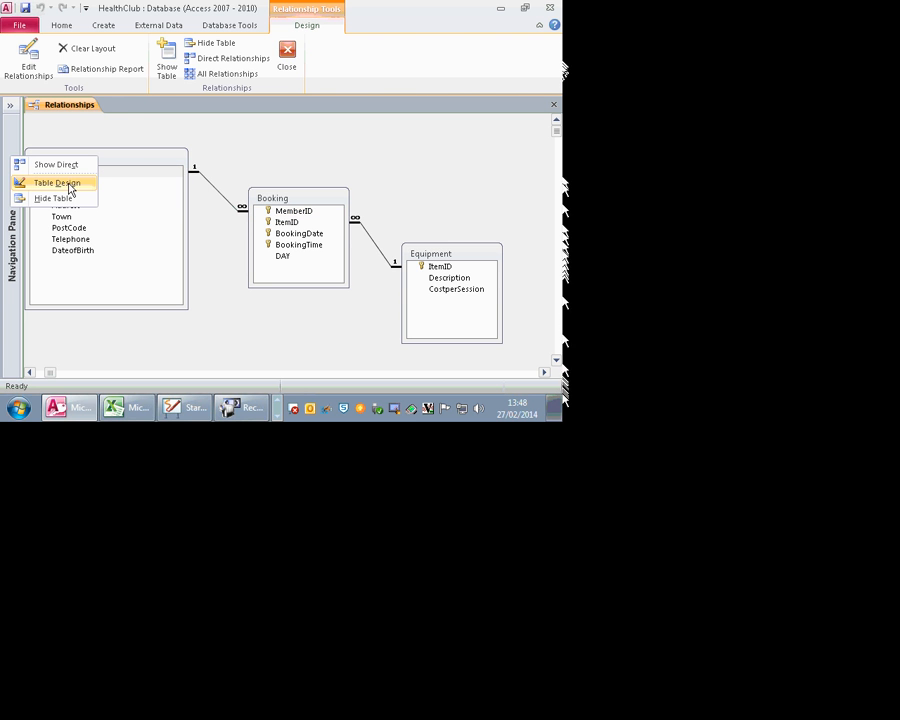
pyautogui.click(70, 184)
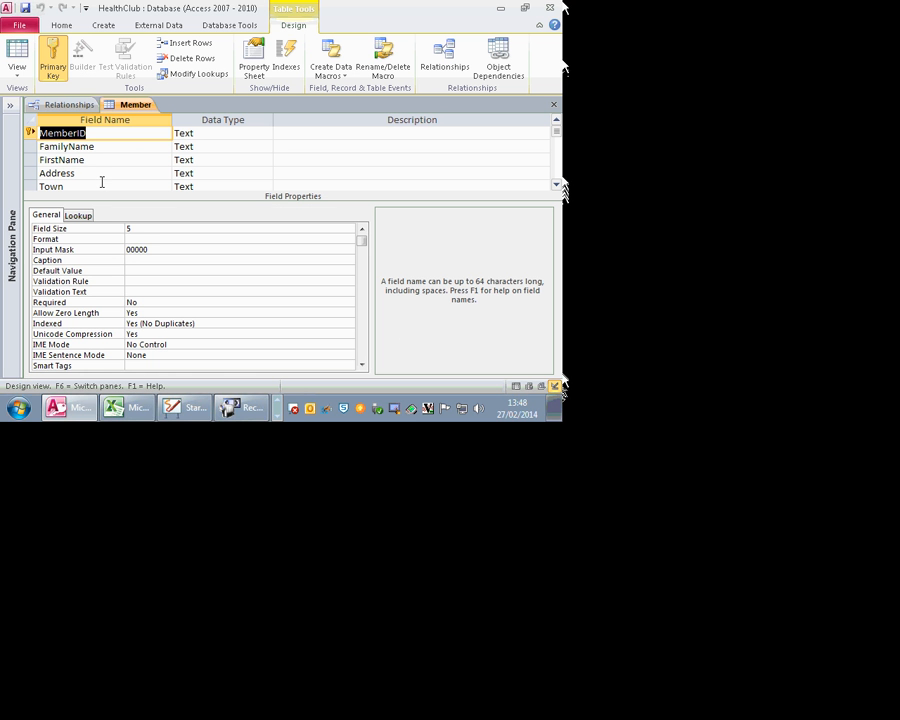
pyautogui.click(18, 52)
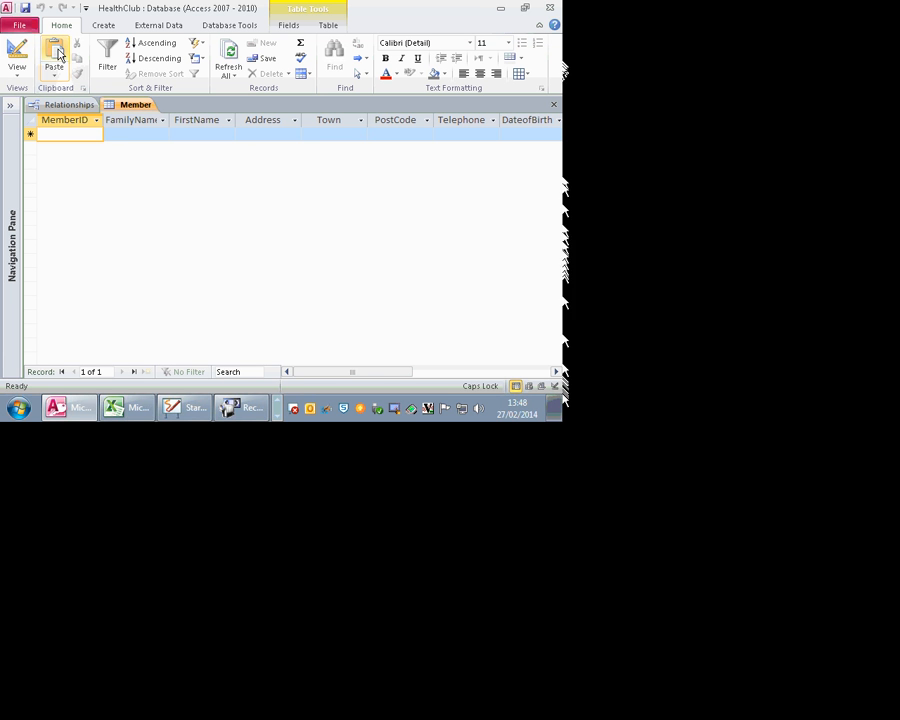
# Step: Type a trial five-digit MemberID, erase it, cancel the record and return to Design view
pyautogui.write('200')
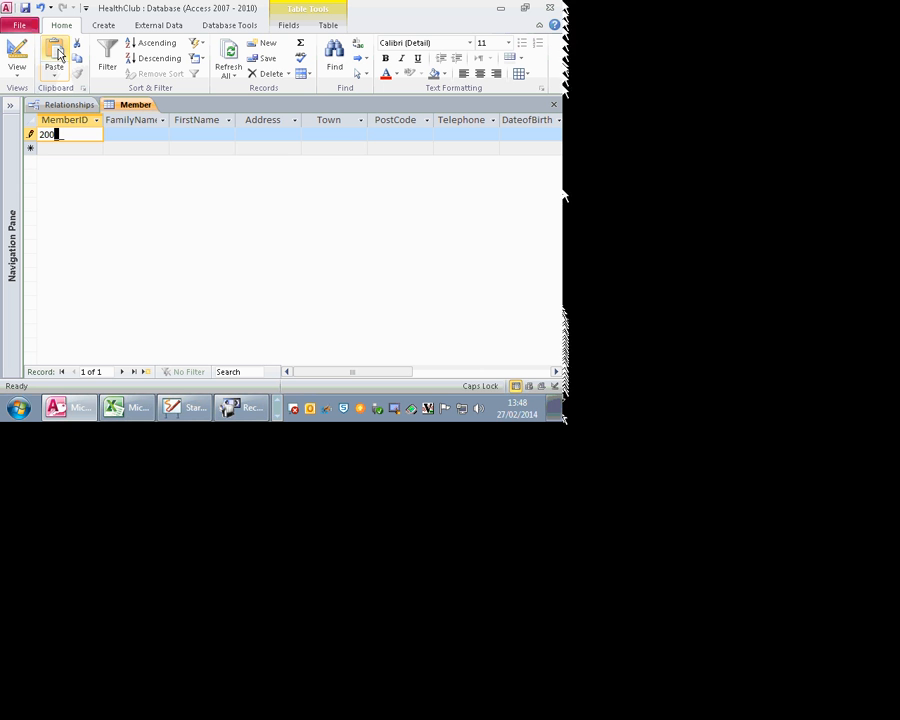
pyautogui.write('01')
pyautogui.press('BackSpace')
pyautogui.press('BackSpace')
pyautogui.press('BackSpace')
pyautogui.press('BackSpace')
pyautogui.press('BackSpace')
pyautogui.press('Escape')
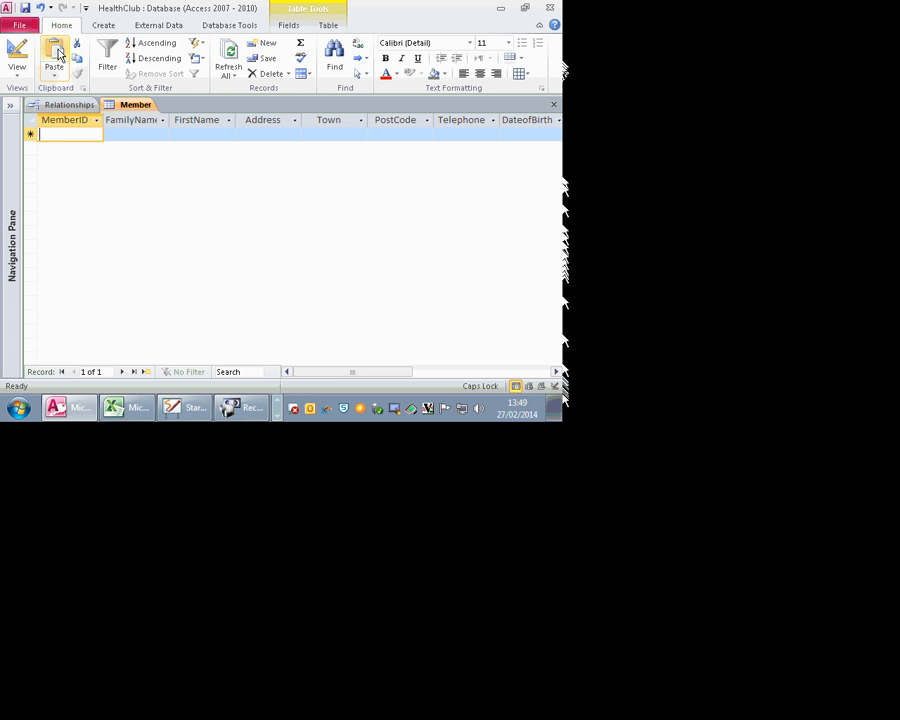
pyautogui.click(8, 62)
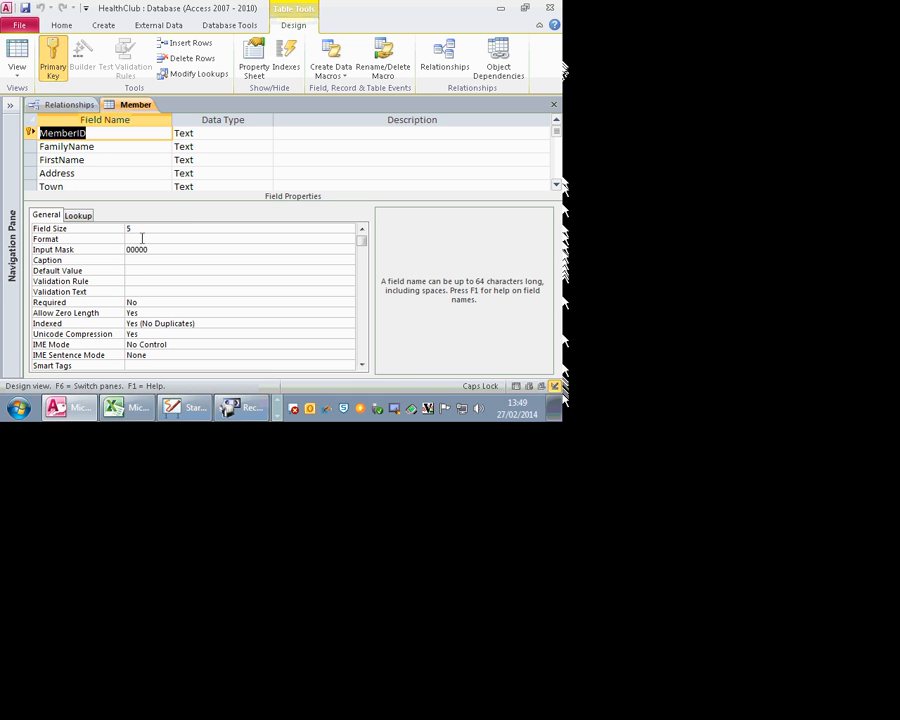
# Step: Type a MemberID with a leading letter, then toggle views to confirm only digits were stored
pyautogui.click(20, 66)
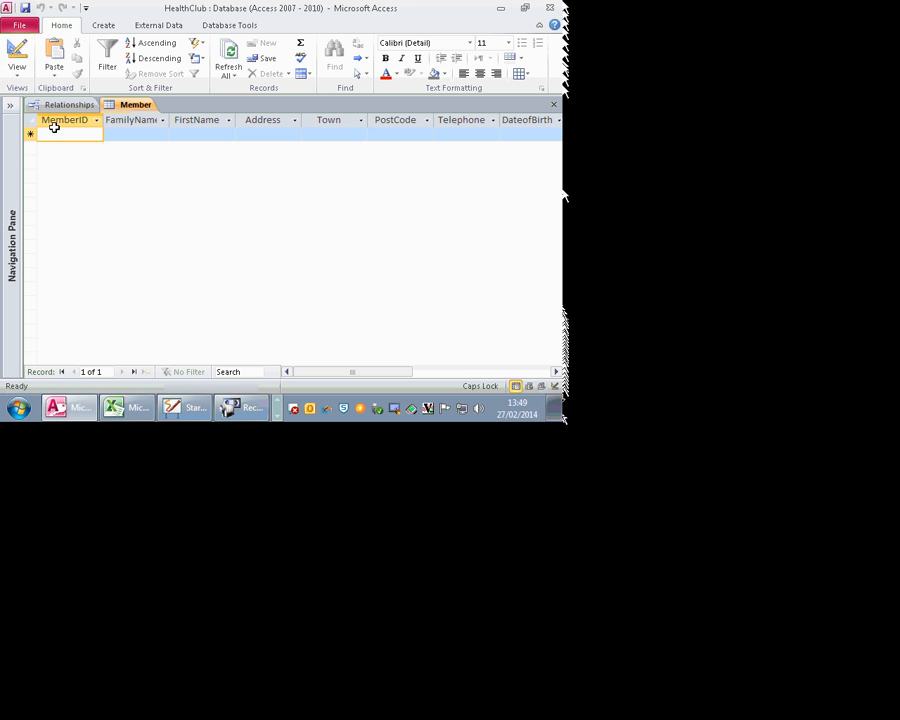
pyautogui.write('M')
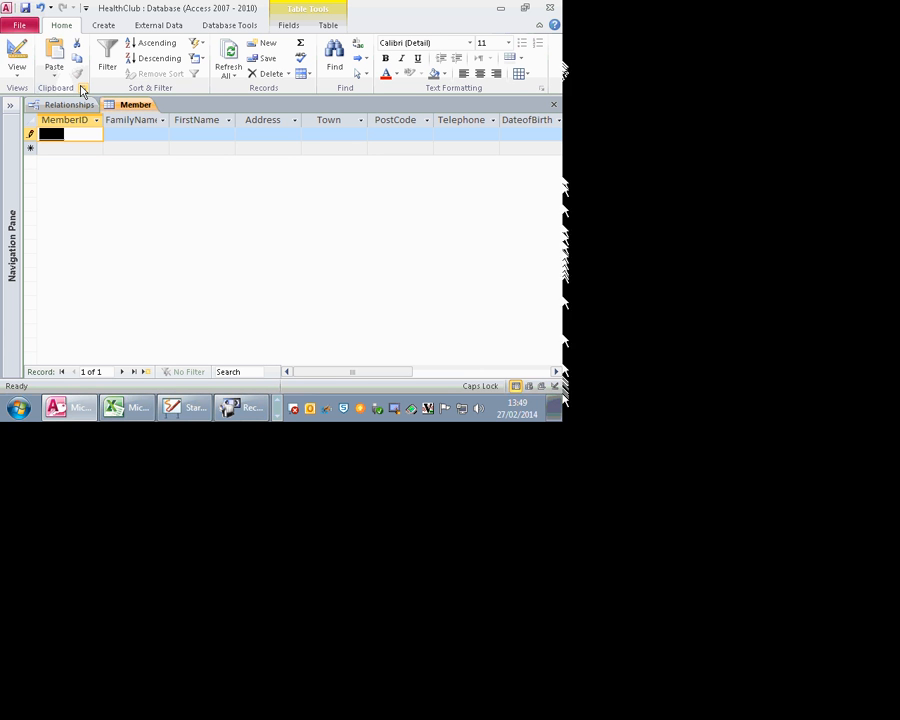
pyautogui.write('56565')
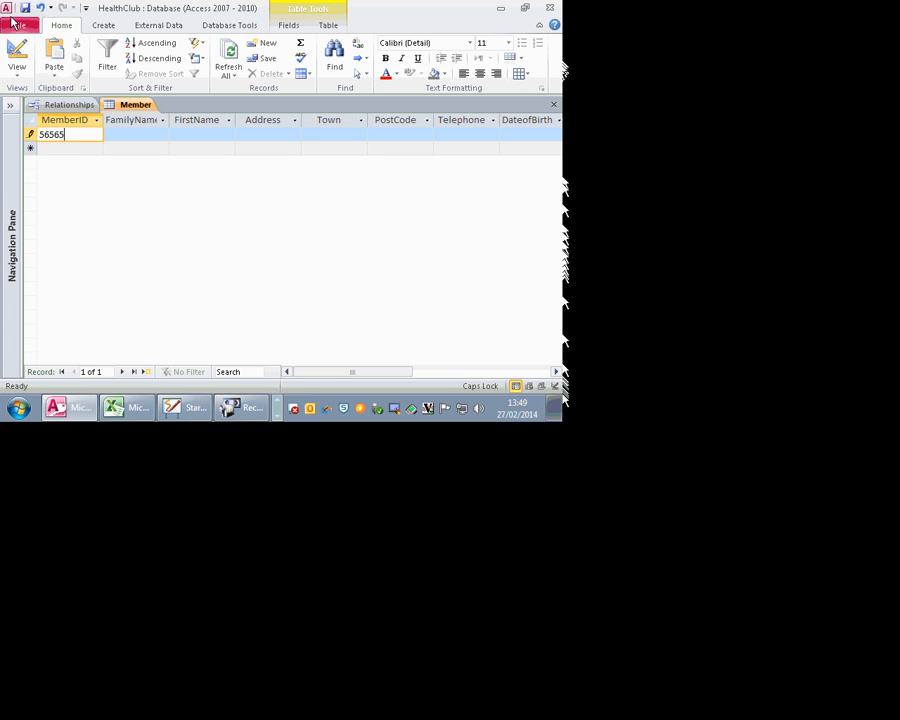
pyautogui.click(17, 55)
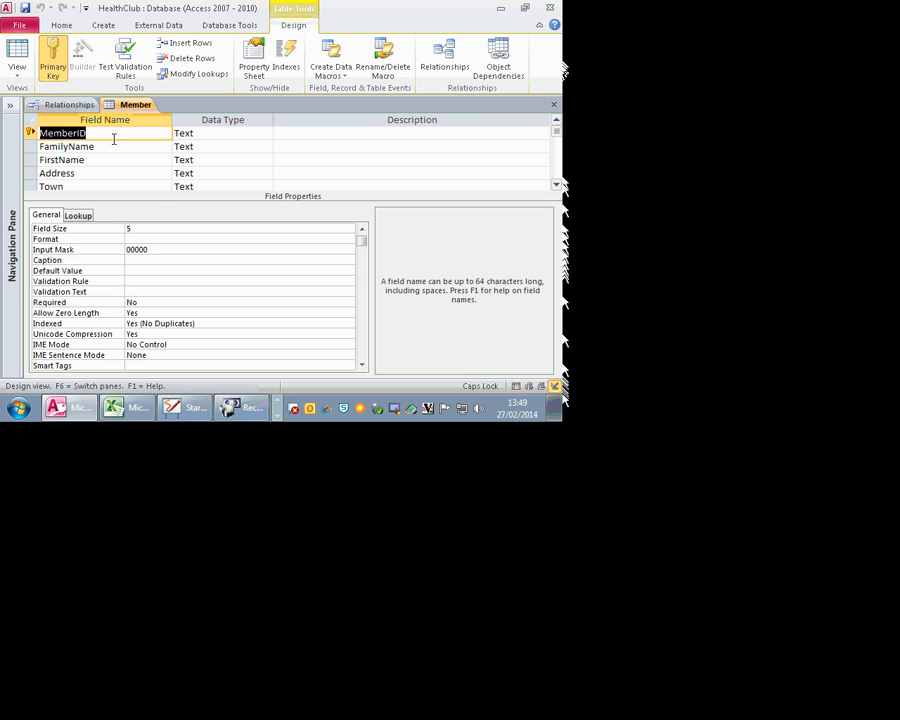
pyautogui.scroll(-1, 79, 180)
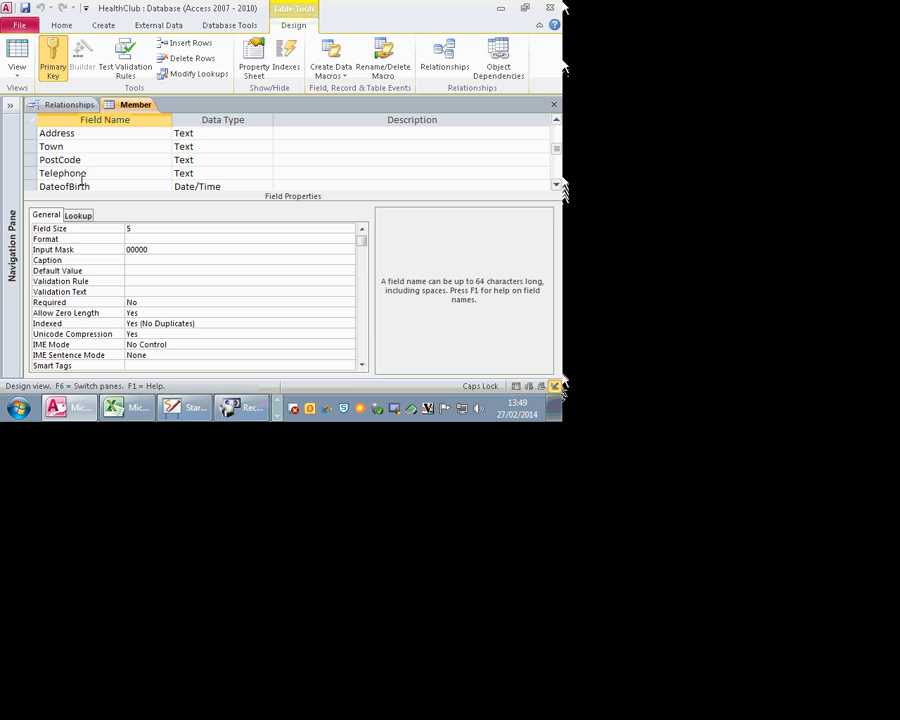
pyautogui.click(17, 55)
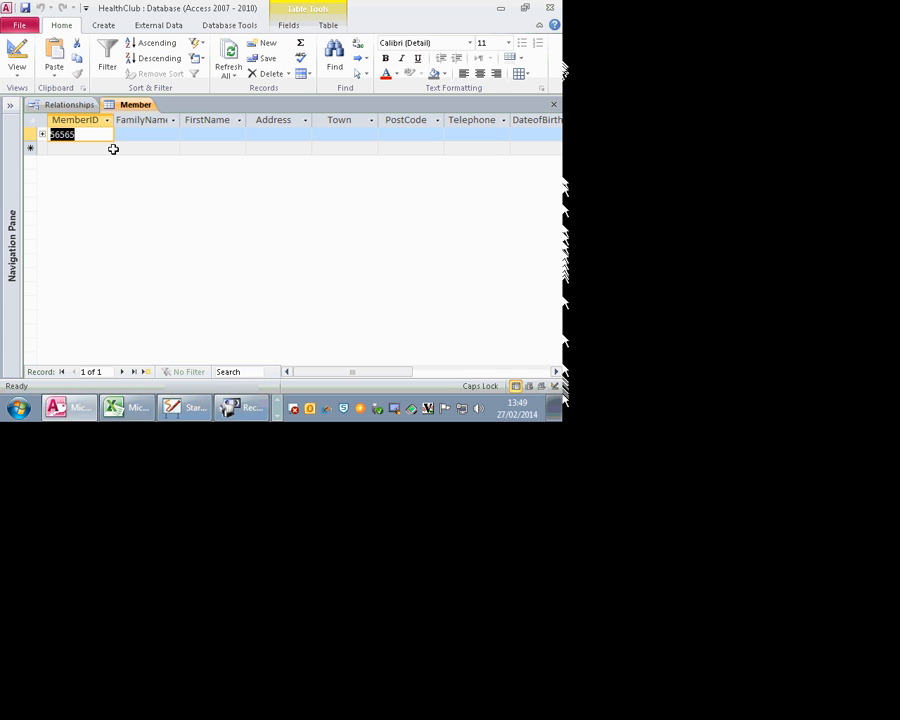
# Step: Start a new member record with the member ID, family name and first name
pyautogui.write('20001')
pyautogui.press('Tab')
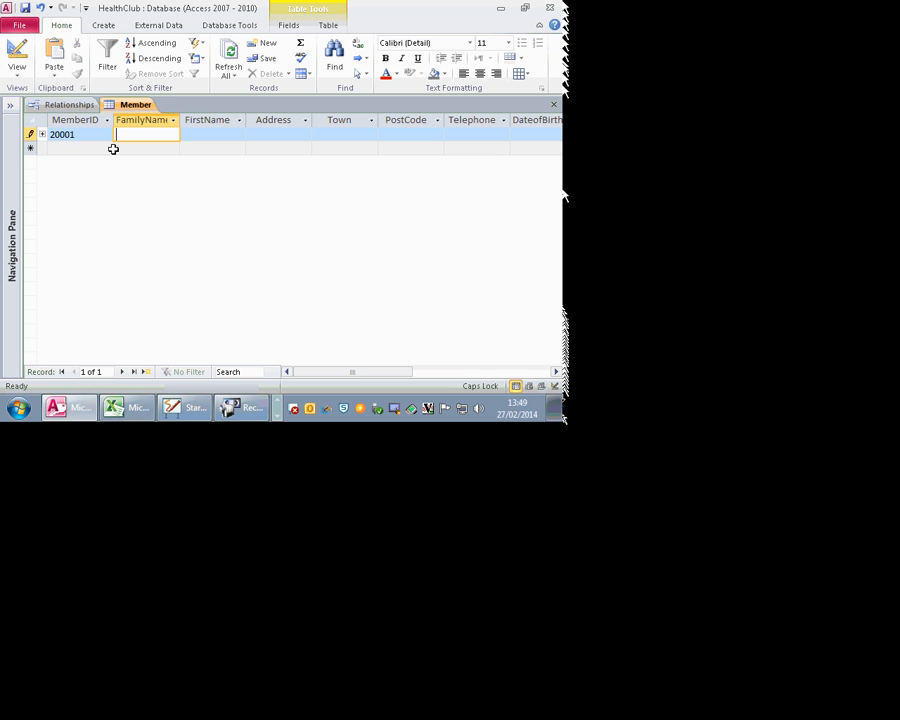
pyautogui.press('capslock')
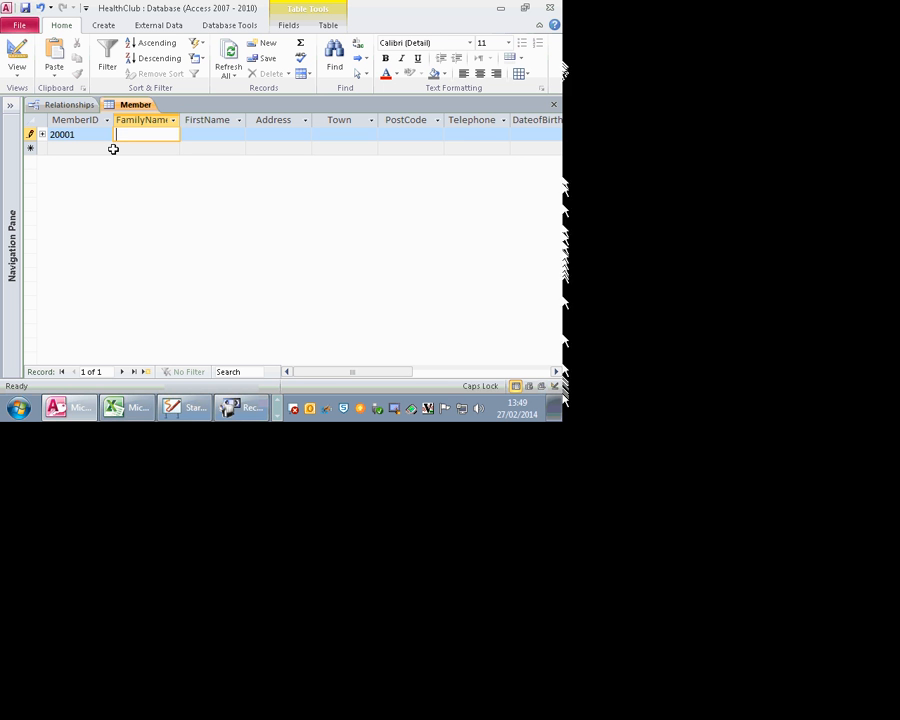
pyautogui.press('Tab')
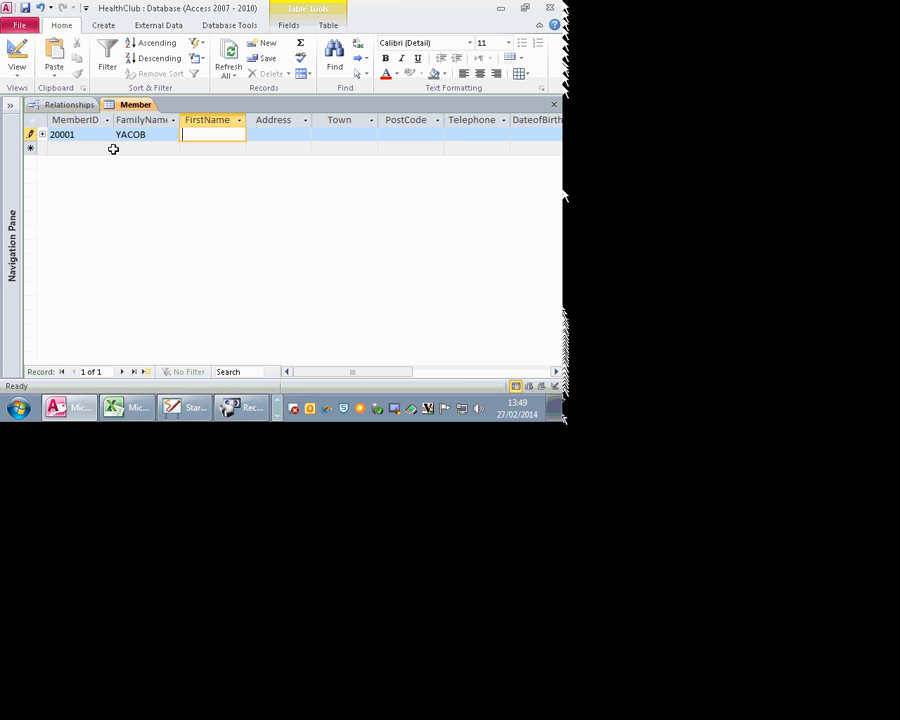
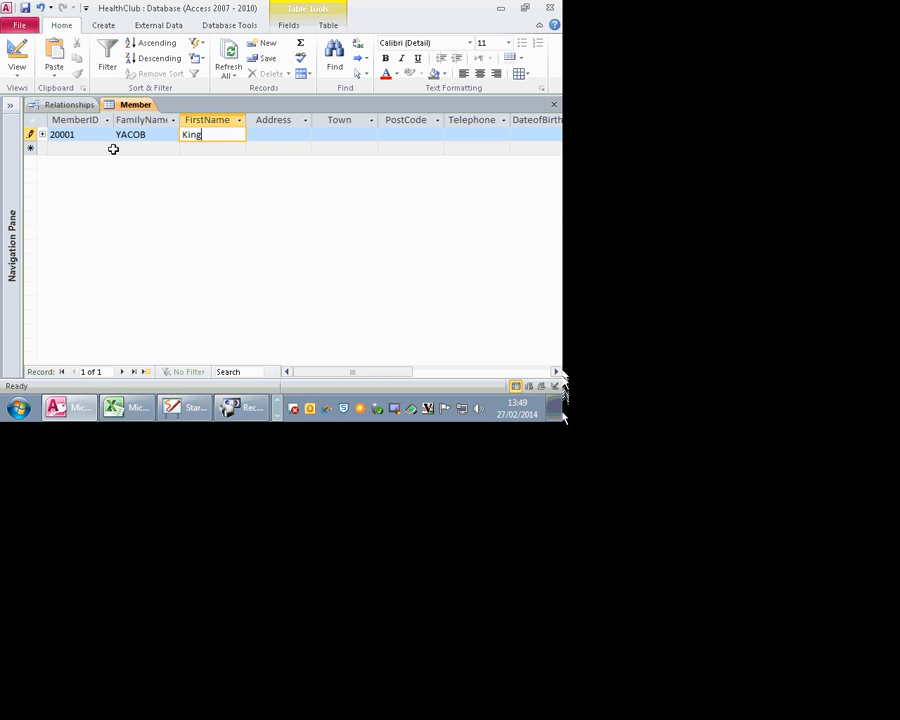
pyautogui.press('Tab')
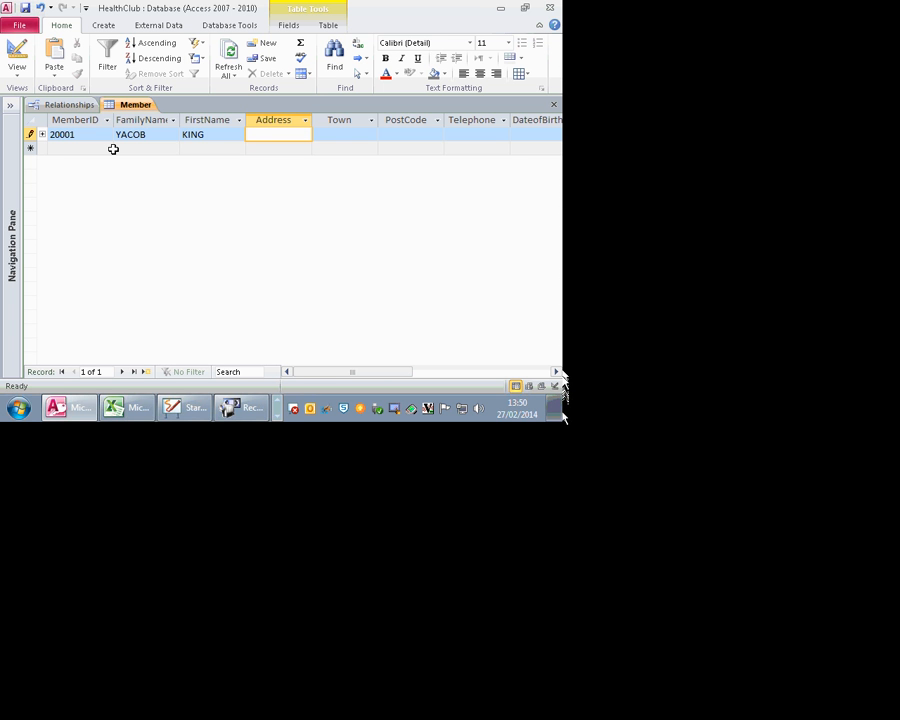
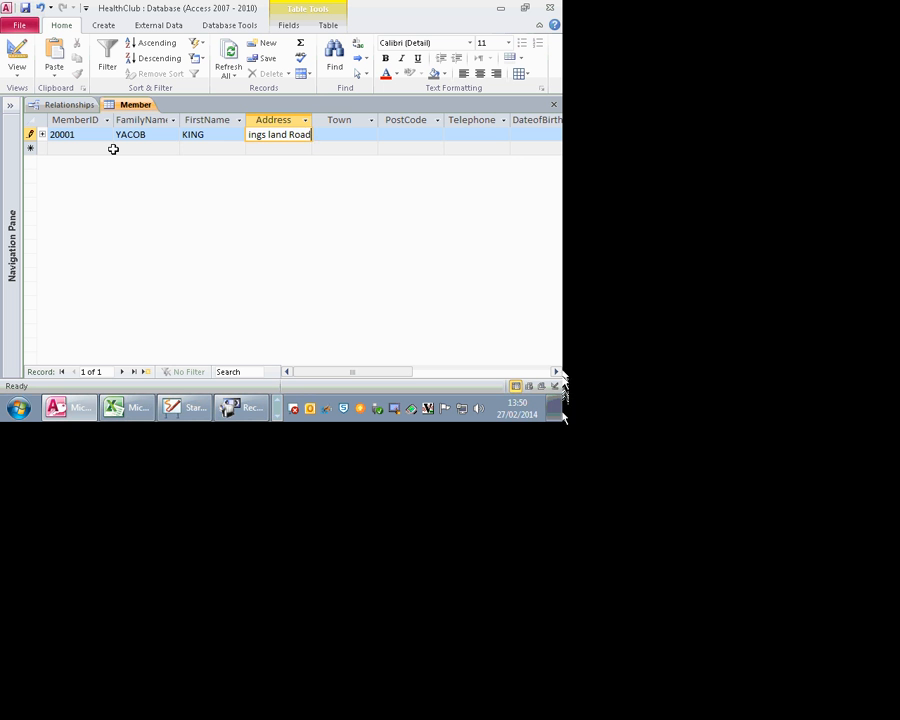
# Step: Enter the member's address, town and post code, widen Telephone and begin the phone number
pyautogui.press('Tab')
pyautogui.press('capslock')
pyautogui.write('King')
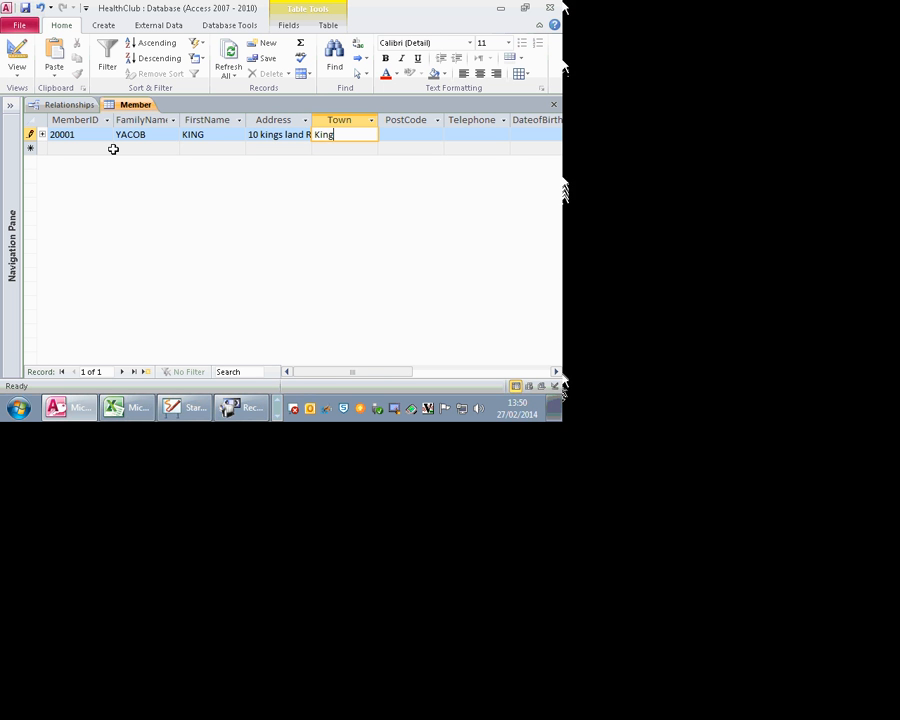
pyautogui.write('s Town')
pyautogui.press('Tab')
pyautogui.press('capslock')
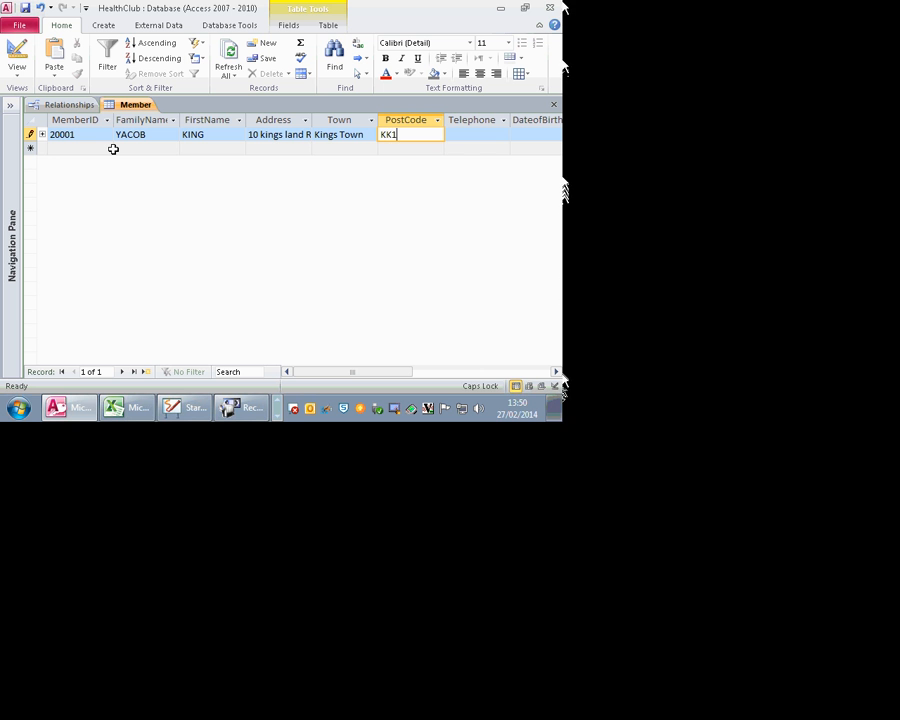
pyautogui.write('KK1 1KK')
pyautogui.press('Tab')
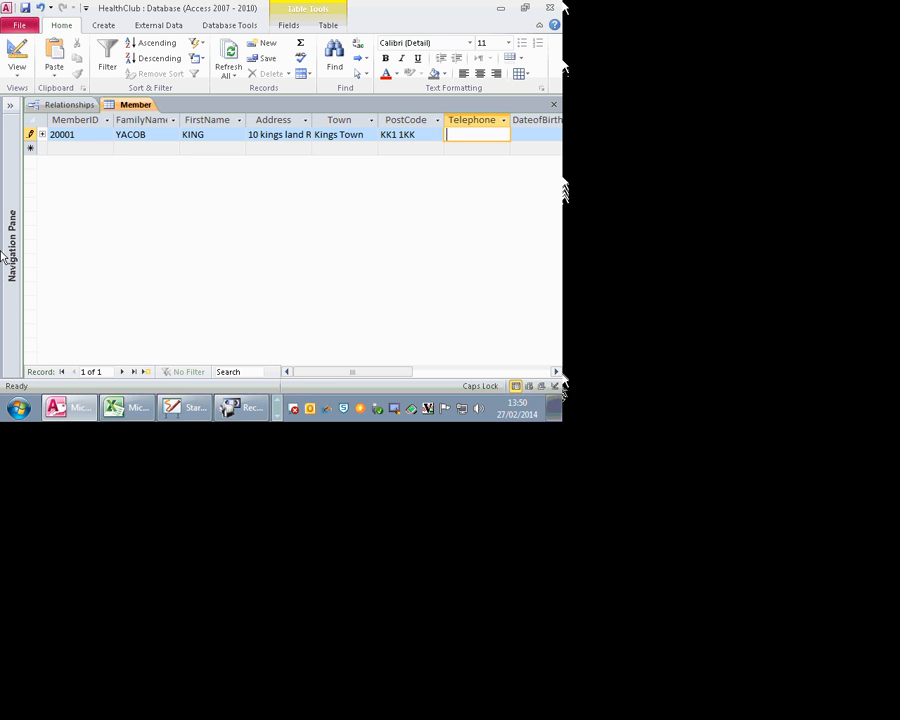
pyautogui.moveTo(510, 119); pyautogui.dragTo(543, 122)
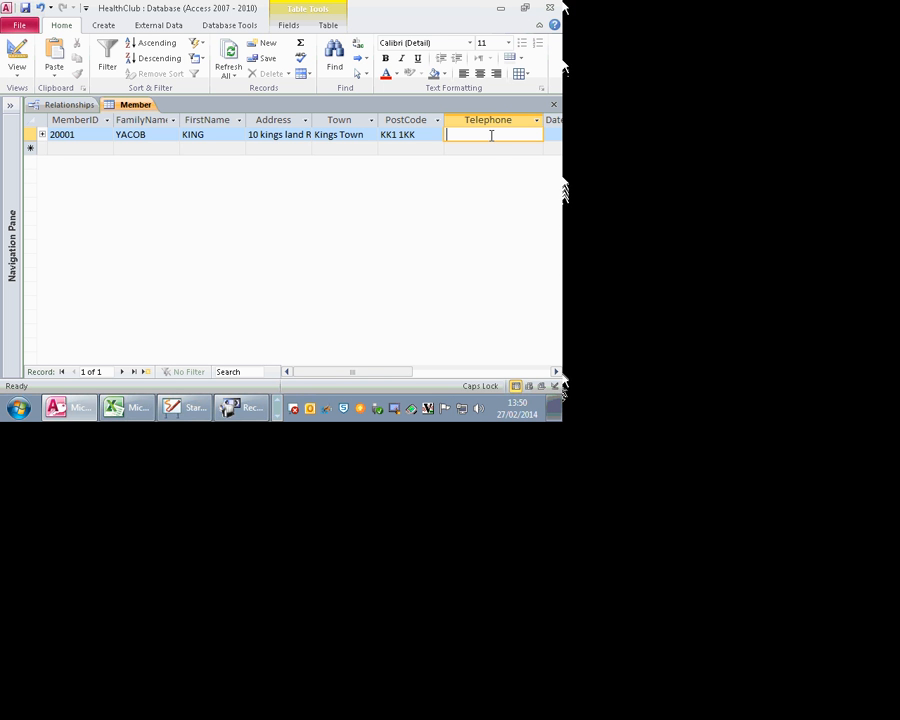
pyautogui.write('0123456789')
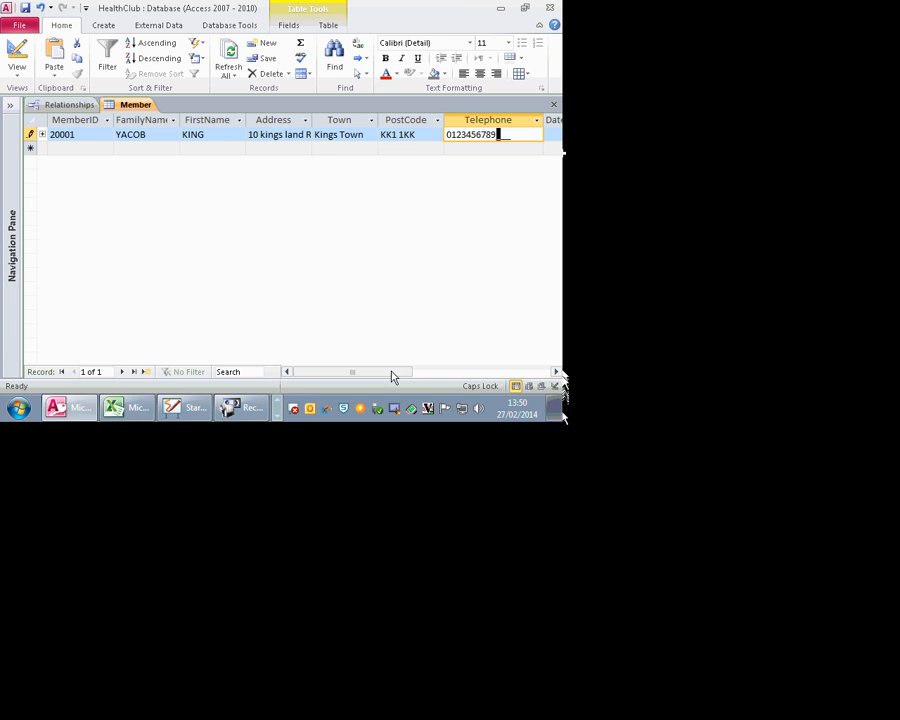
pyautogui.click(520, 369)
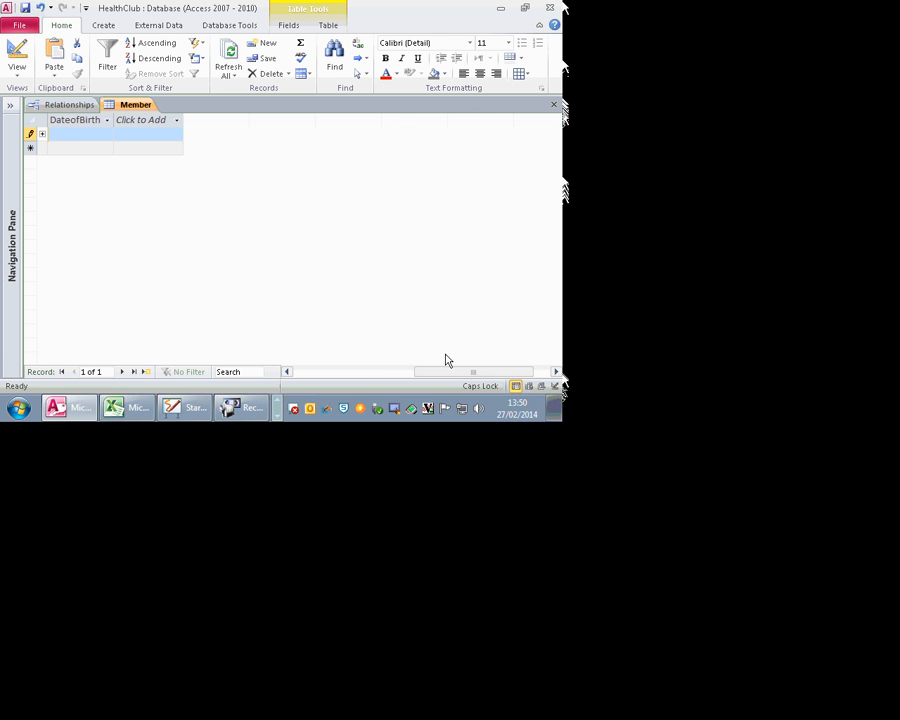
pyautogui.click(383, 371)
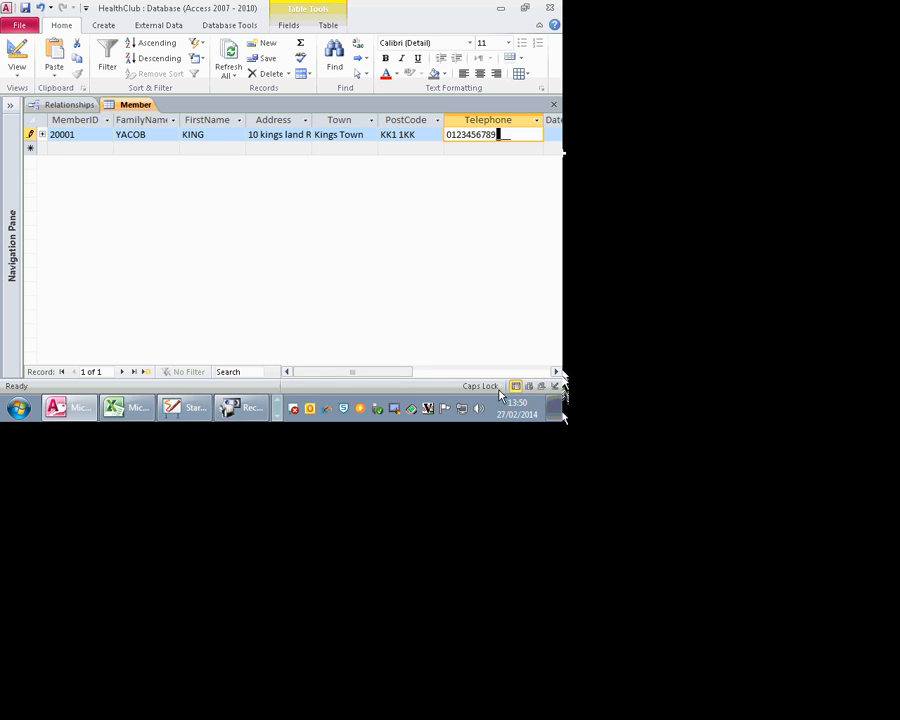
pyautogui.click(556, 371)
pyautogui.click(556, 371)
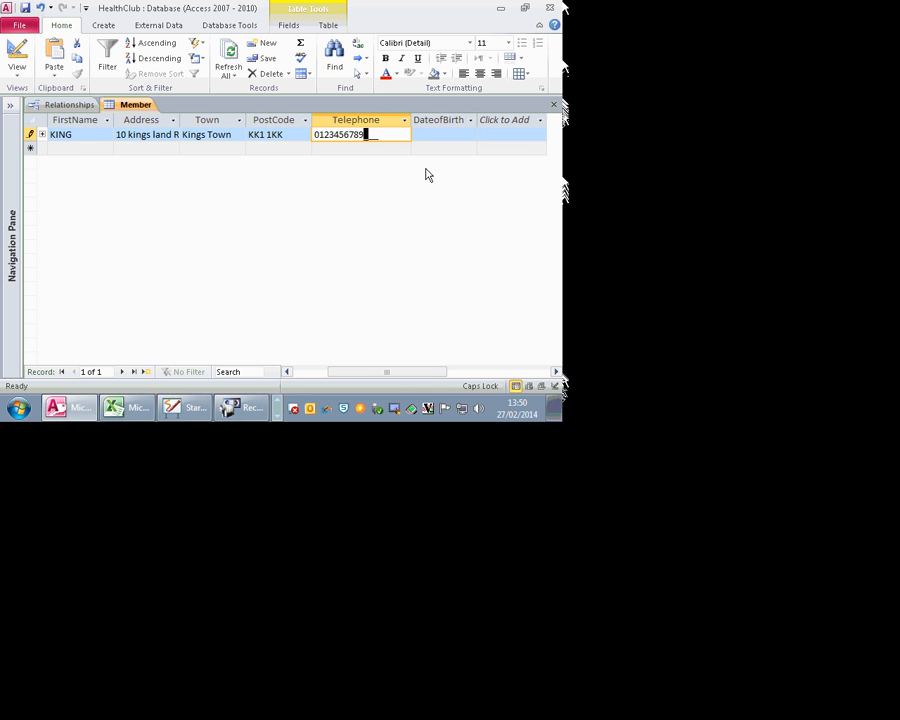
pyautogui.click(421, 133)
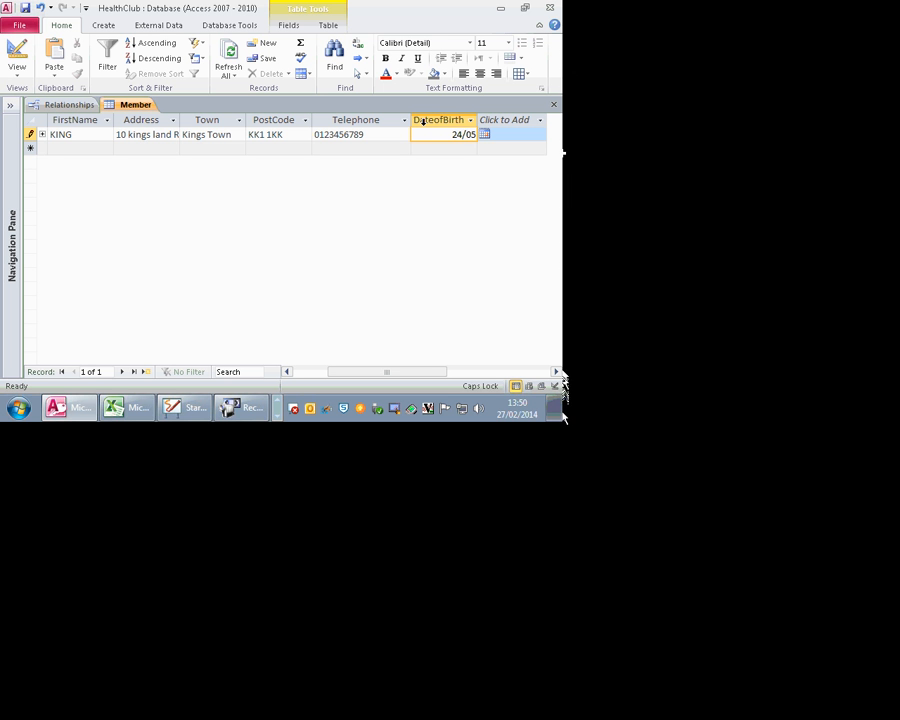
pyautogui.write('24/05/19')
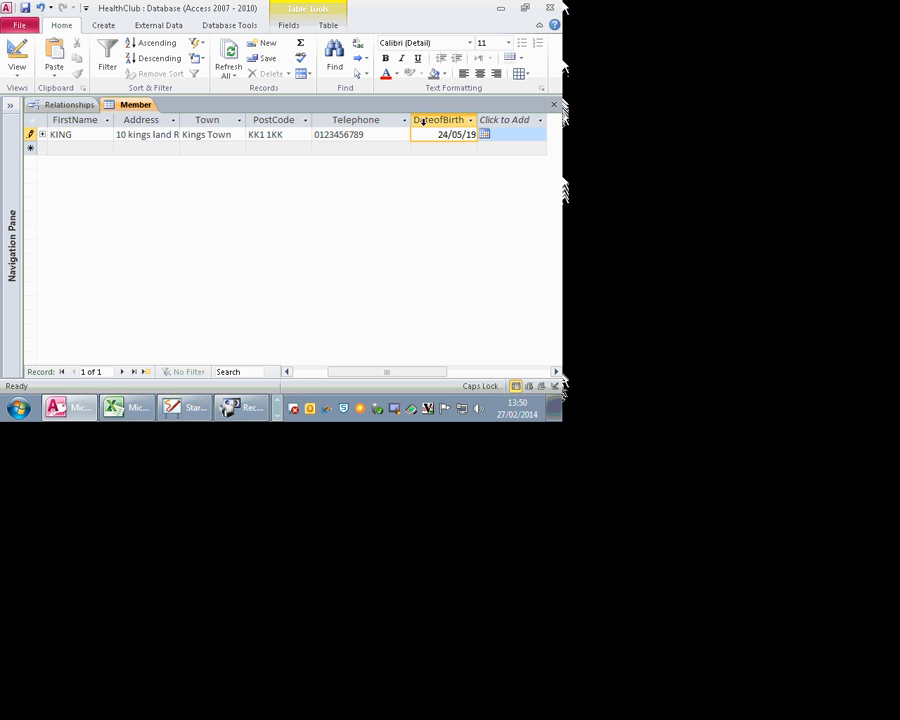
pyautogui.write('91')
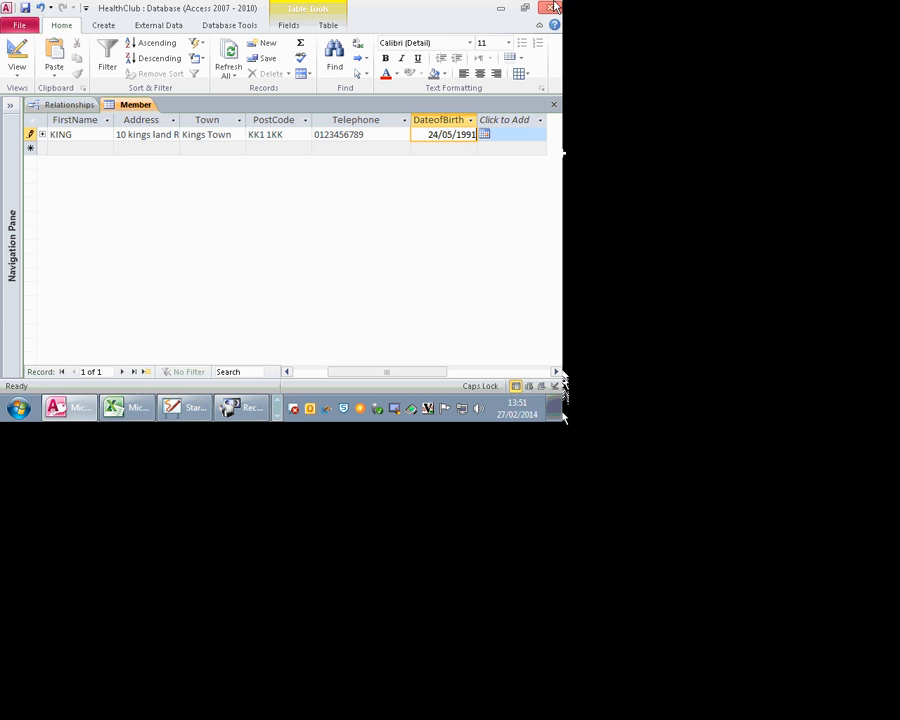
pyautogui.click(509, 134)
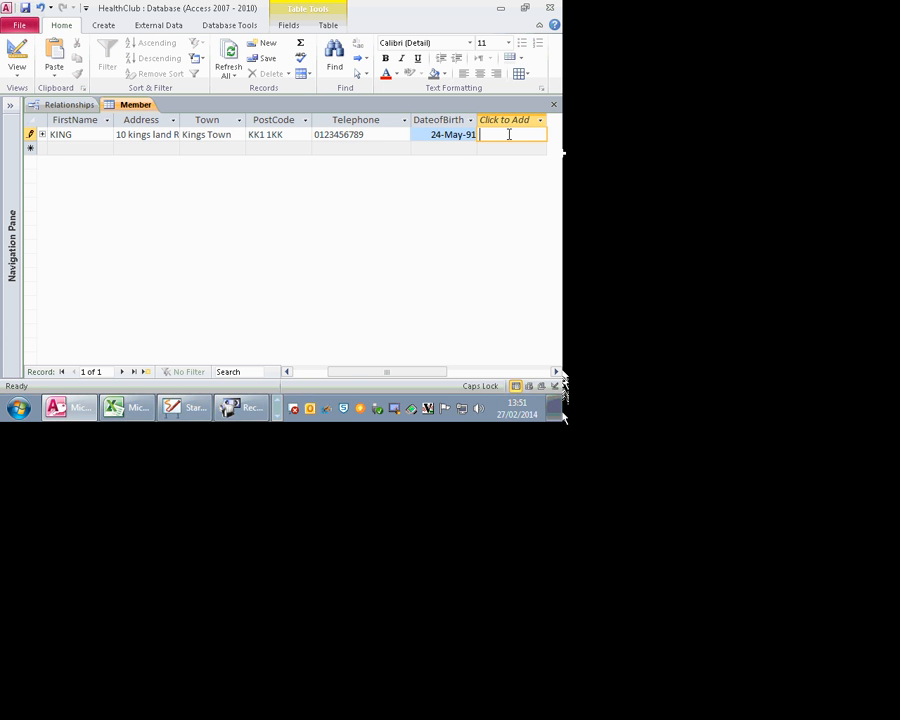
pyautogui.press('Tab')
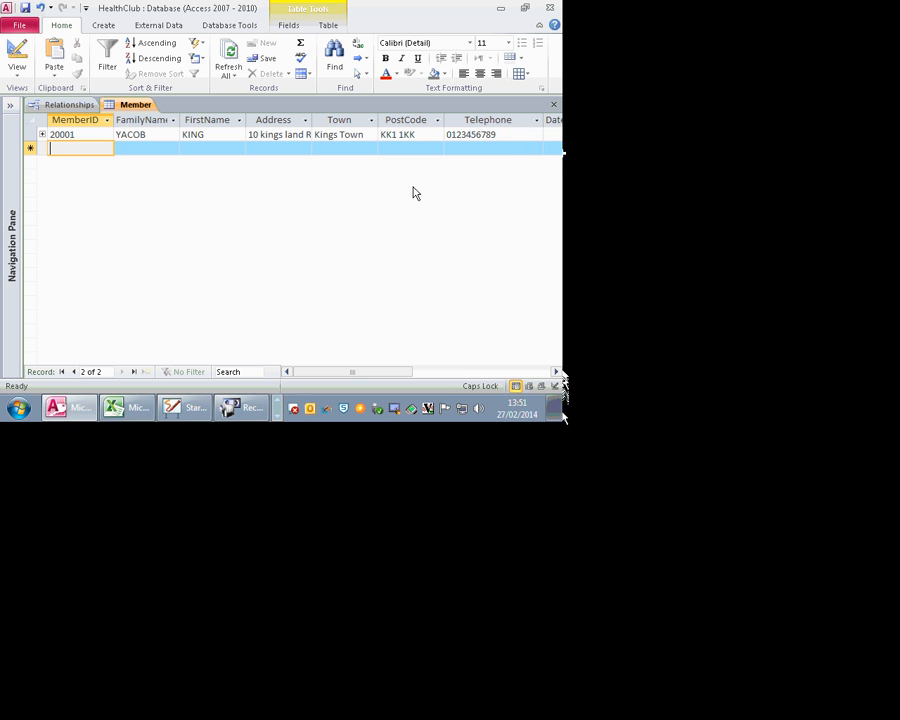
# Step: Close the Member table, keeping its layout changes
pyautogui.click(555, 108)
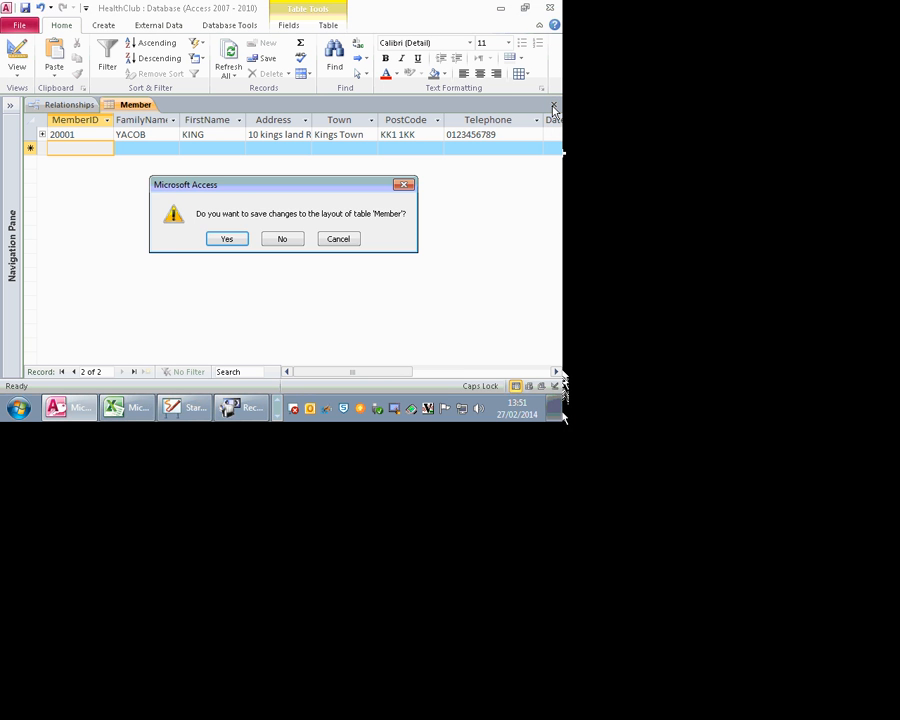
pyautogui.click(230, 241)
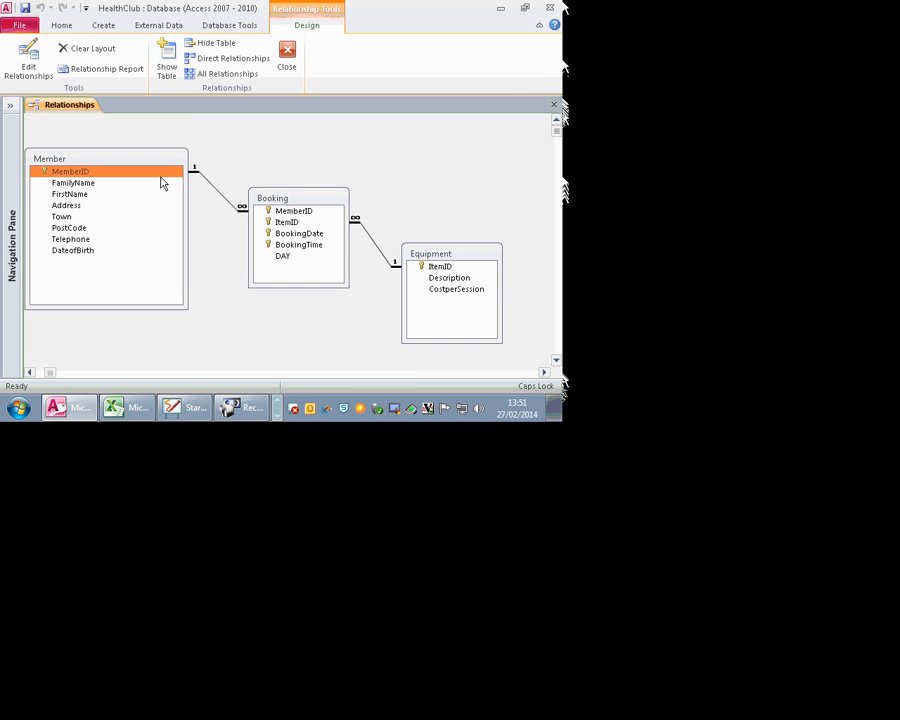
pyautogui.click(411, 373)
pyautogui.click(507, 373)
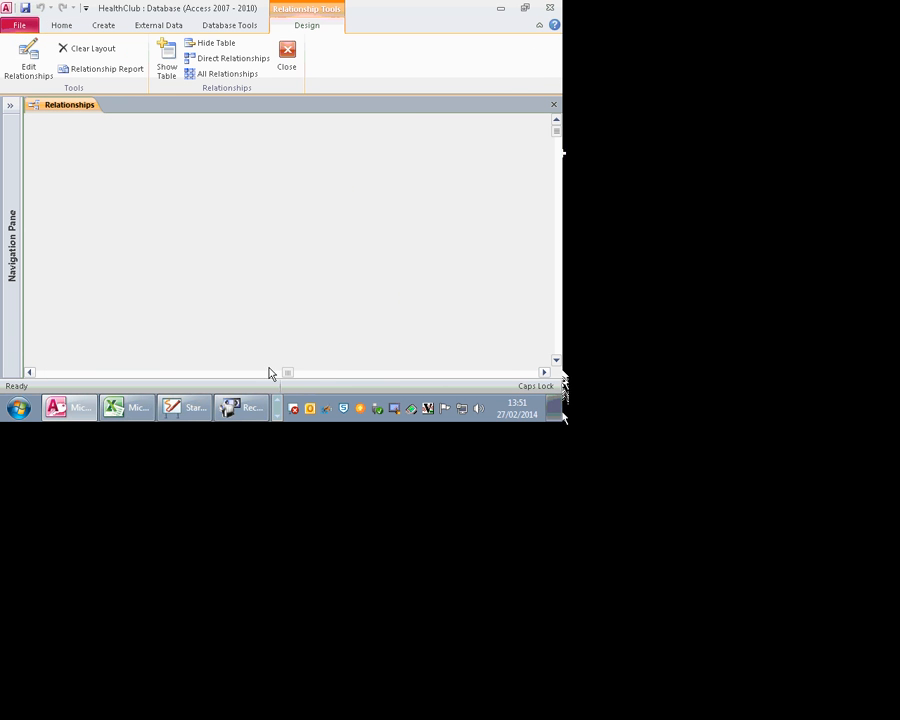
pyautogui.click(56, 373)
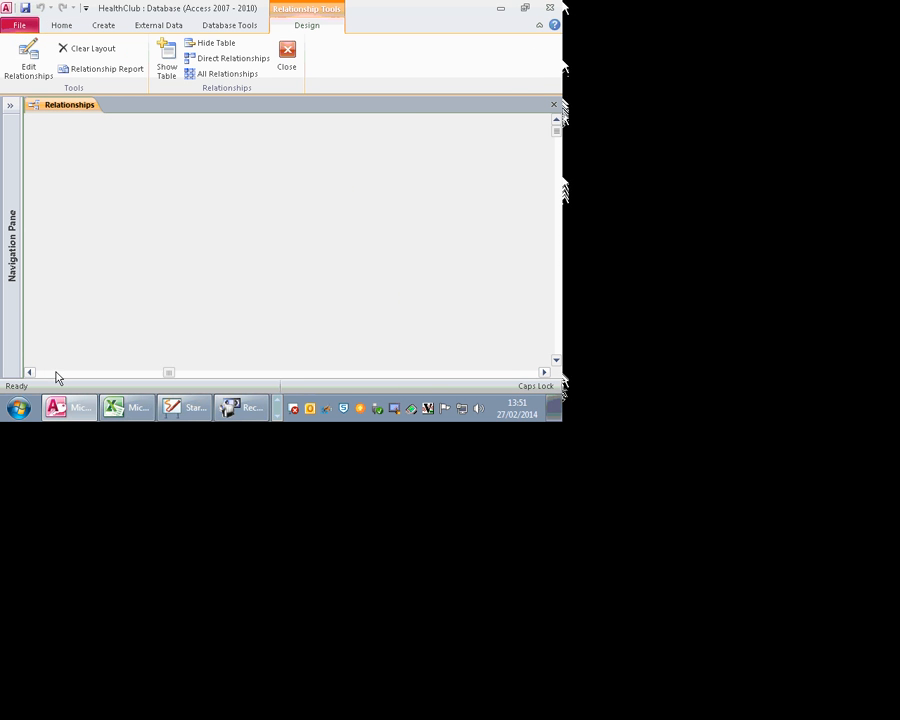
pyautogui.click(56, 373)
# Step: Open the Equipment table's design from Relationships and switch it to Datasheet view
pyautogui.rightClick(424, 256)
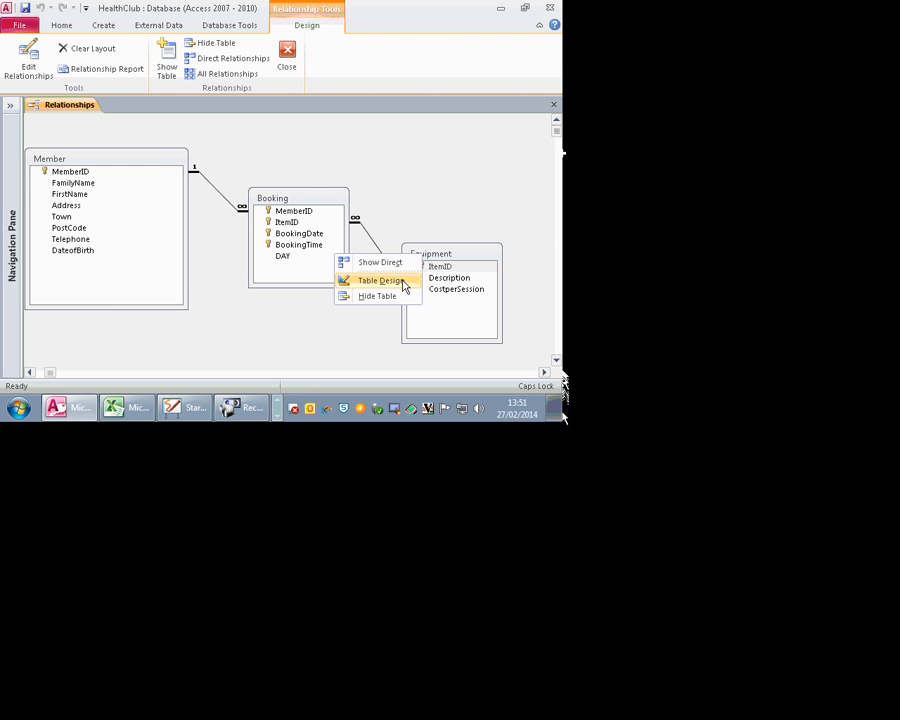
pyautogui.click(398, 282)
pyautogui.click(17, 52)
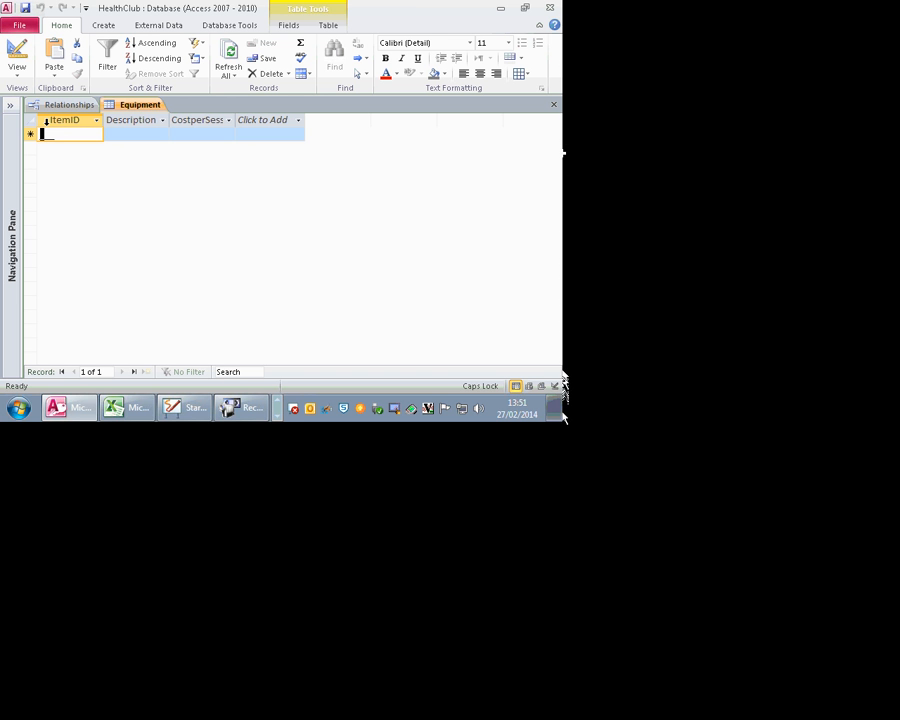
# Step: Try the ItemIDs BB and TY, discard both, and switch Equipment to Design view
pyautogui.write('BB')
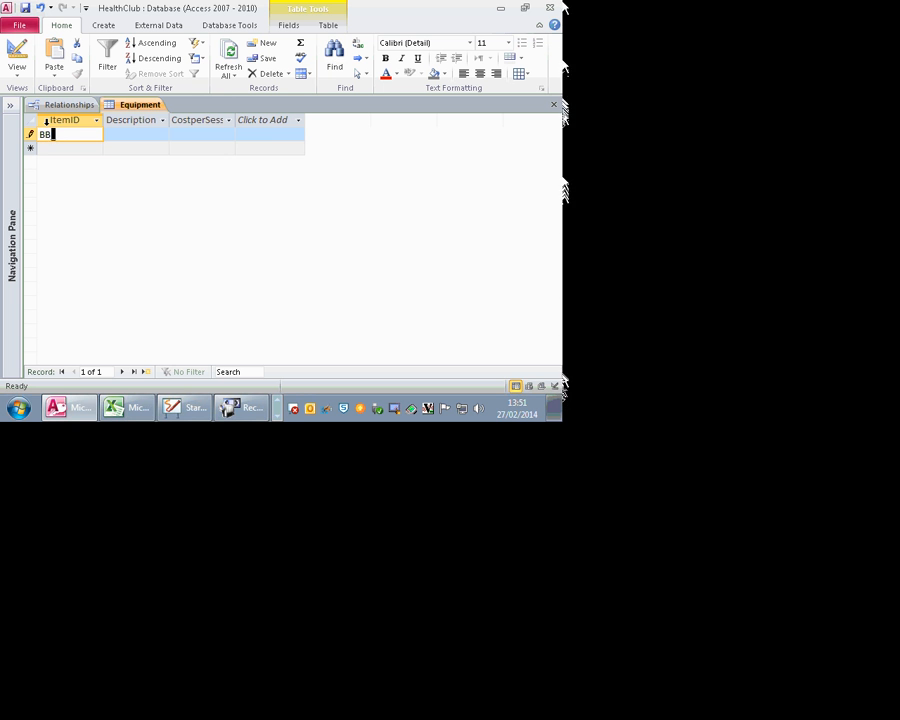
pyautogui.press('BackSpace')
pyautogui.press('BackSpace')
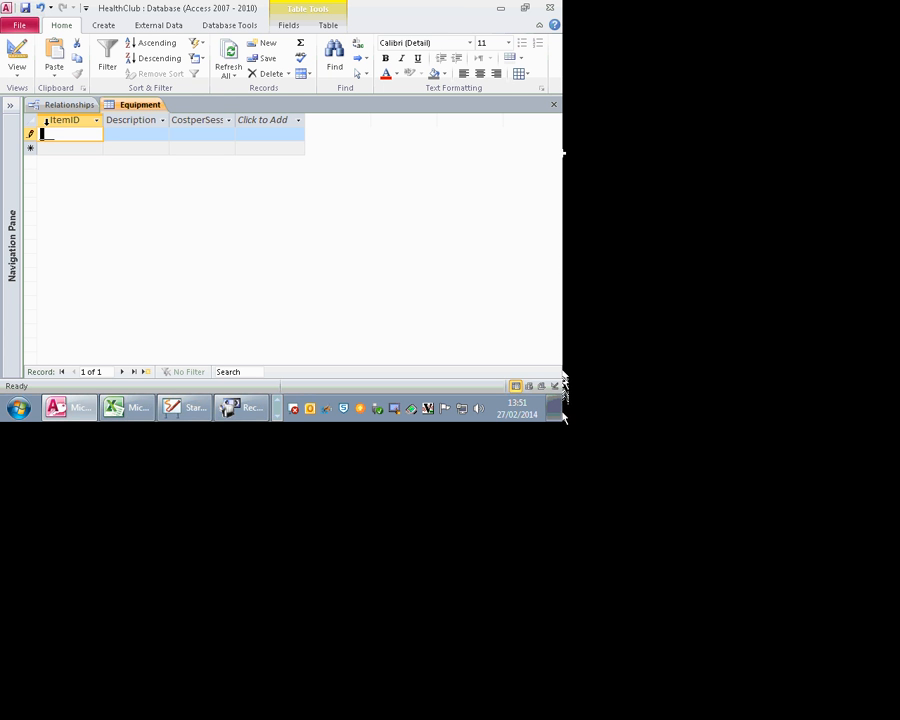
pyautogui.write('TY')
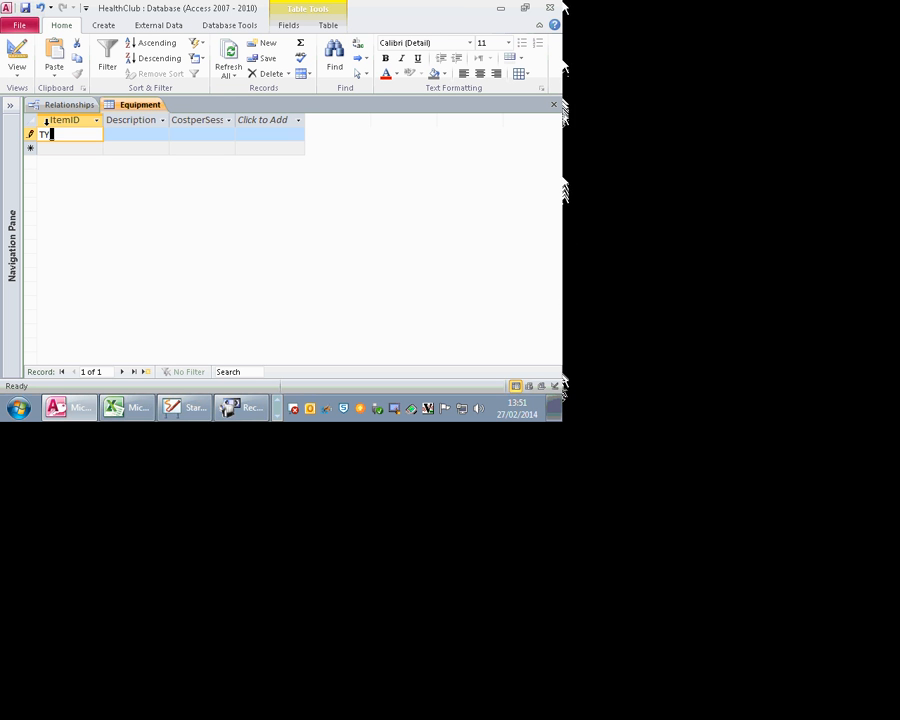
pyautogui.press('Escape')
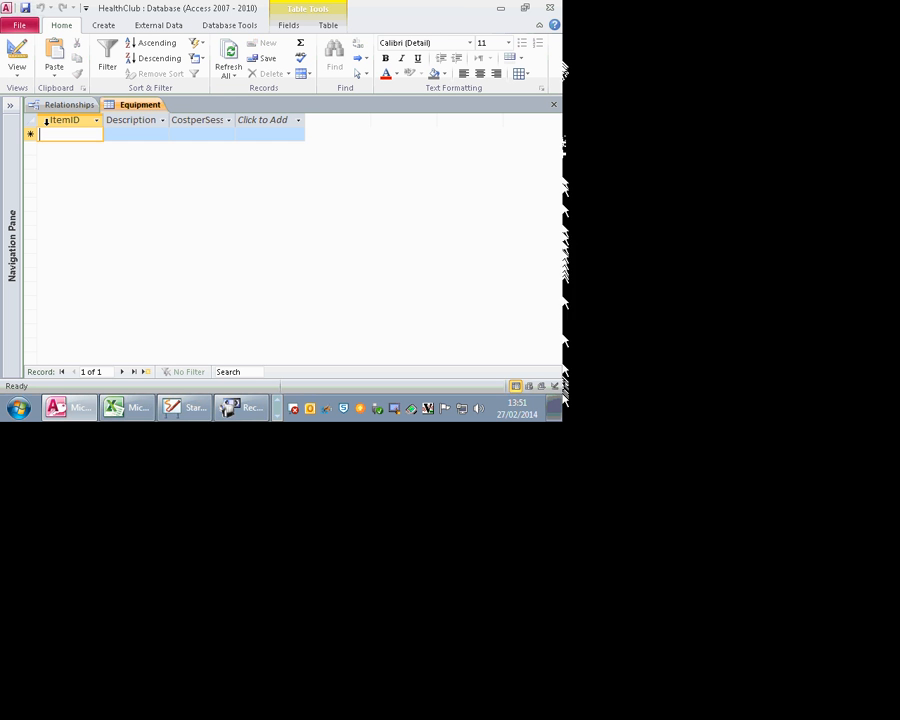
pyautogui.click(17, 55)
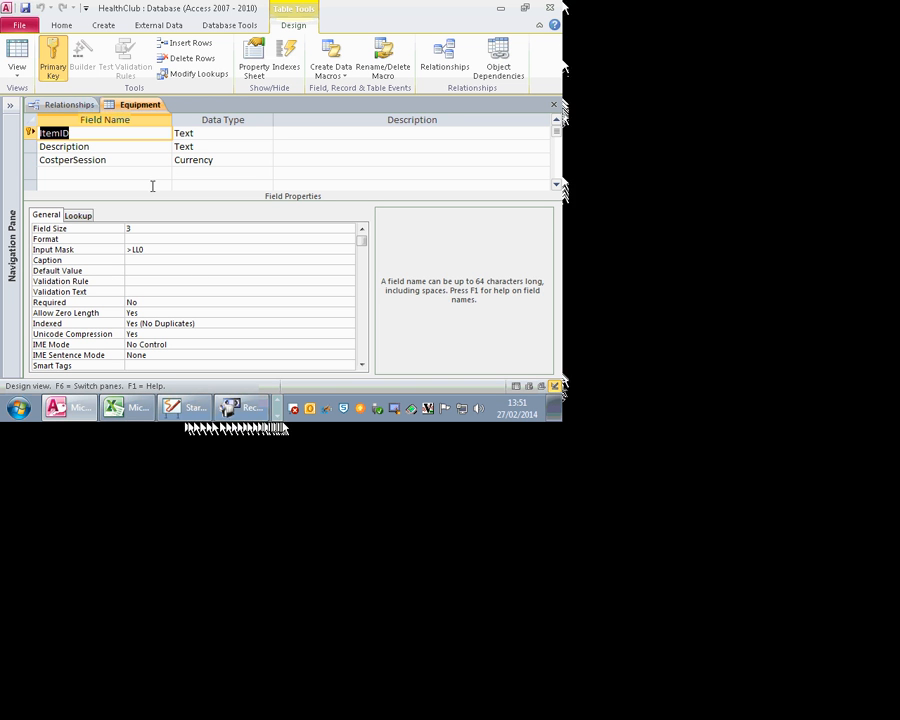
# Step: Inspect the LL part of the ItemID input mask in Equipment's design
pyautogui.click(126, 249)
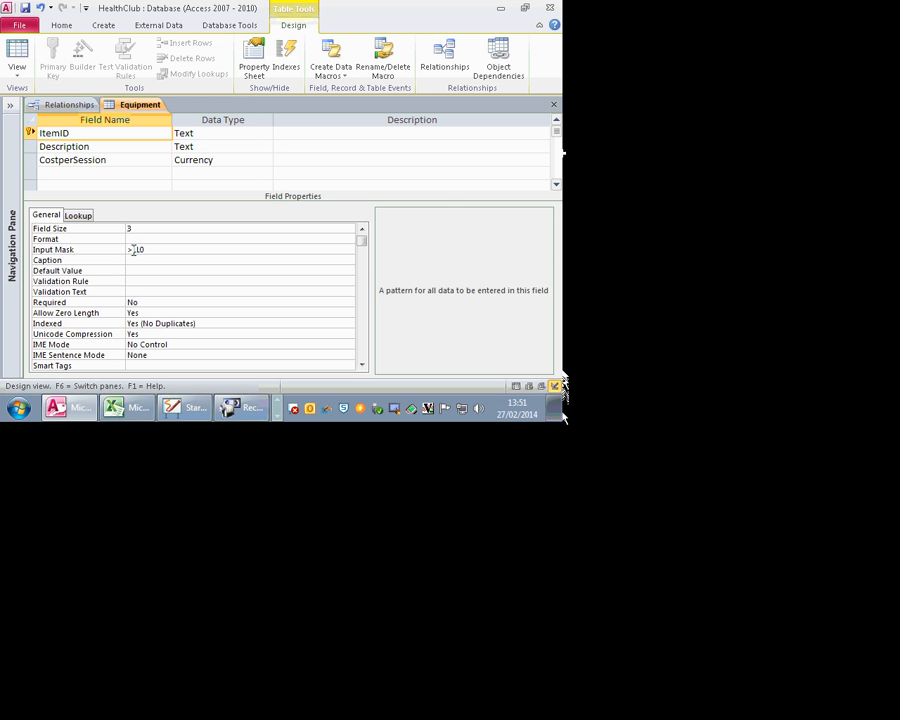
pyautogui.moveTo(141, 249); pyautogui.dragTo(133, 249)
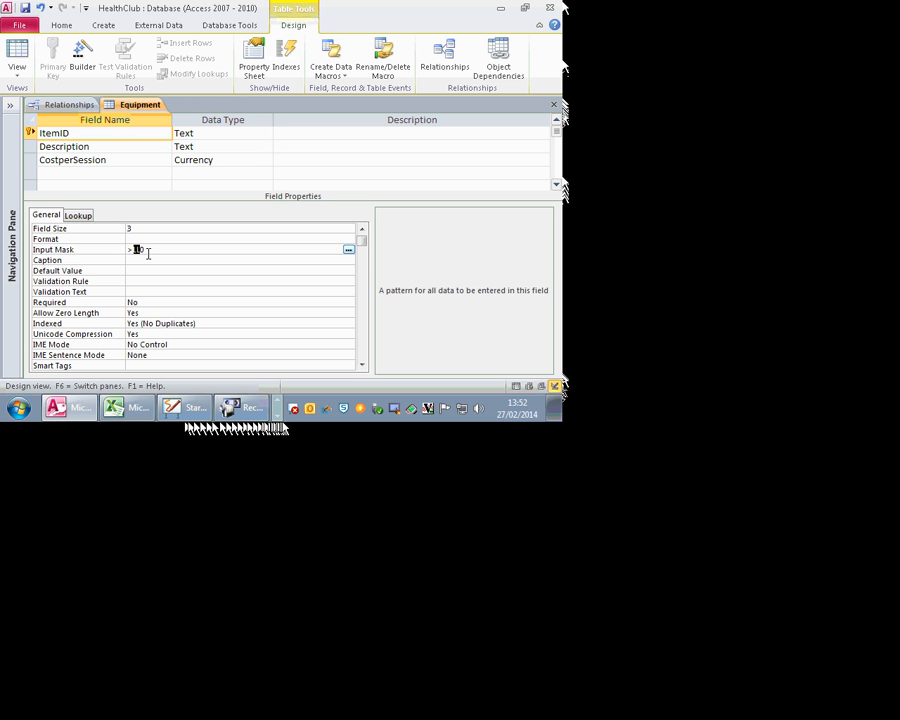
pyautogui.click(17, 55)
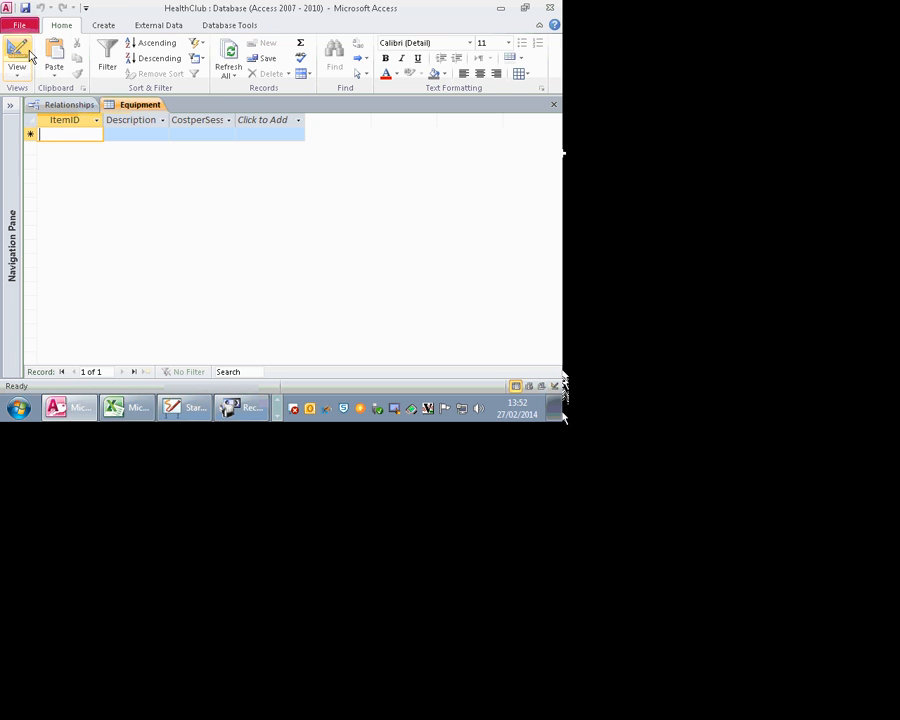
# Step: Add the record YU9, 'flying Machine', cost 9, and close the Equipment table
pyautogui.write('Y')
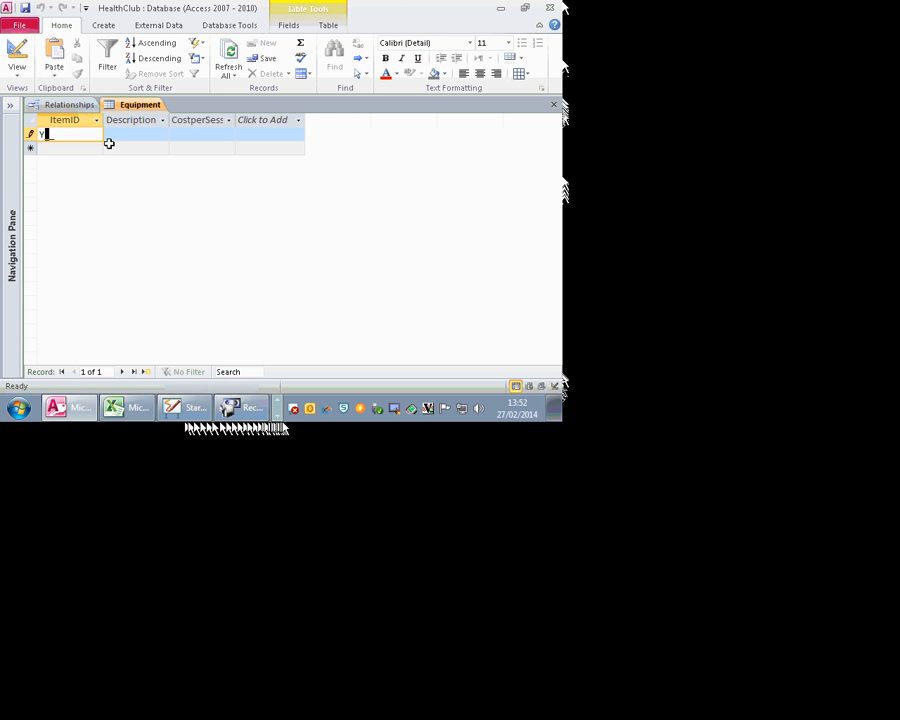
pyautogui.write('U9')
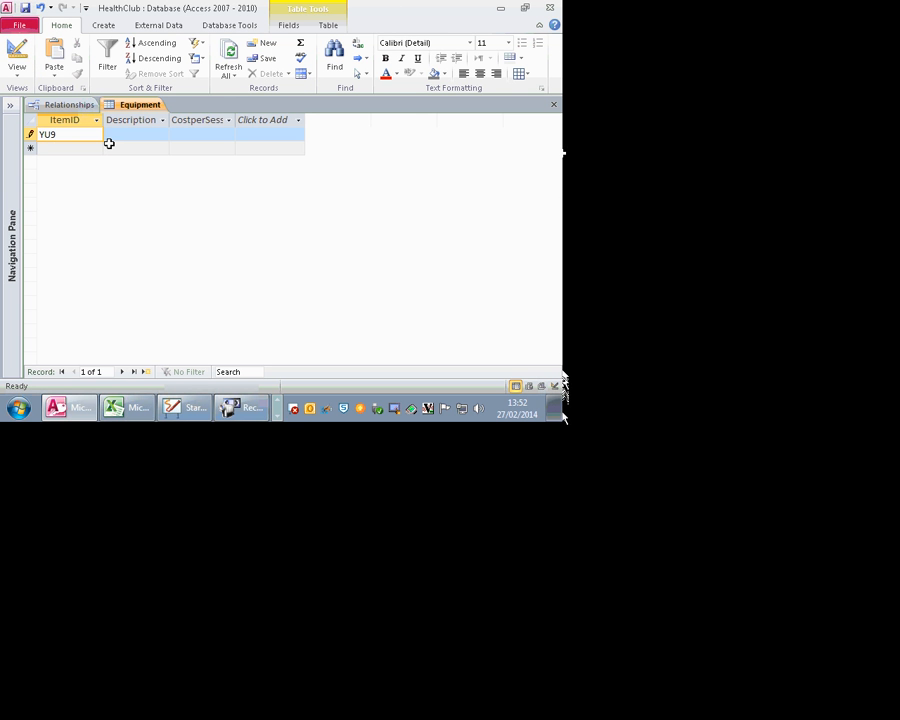
pyautogui.press('Tab')
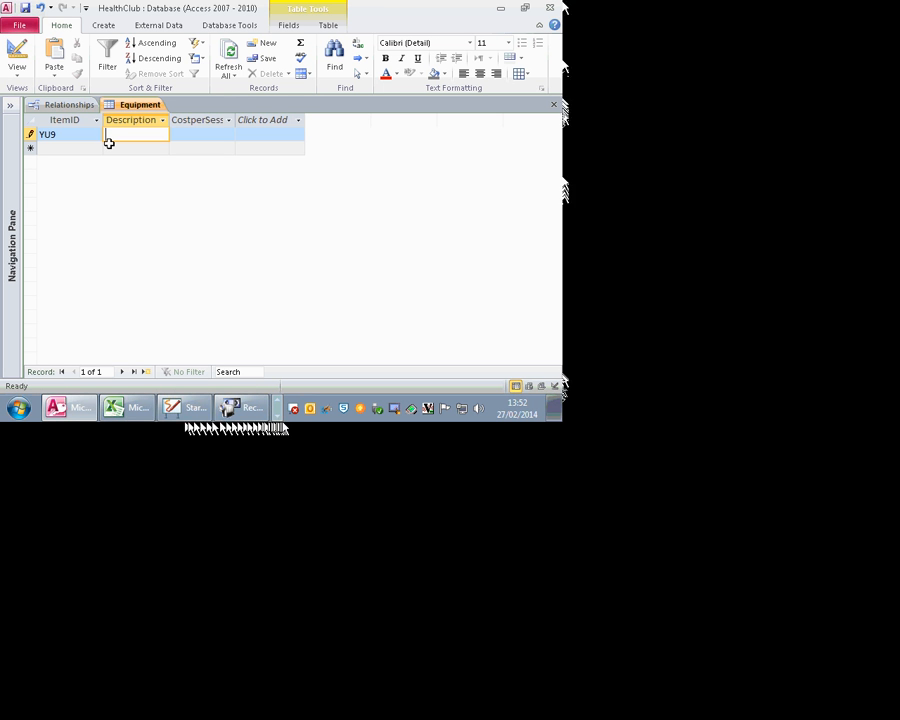
pyautogui.write('f')
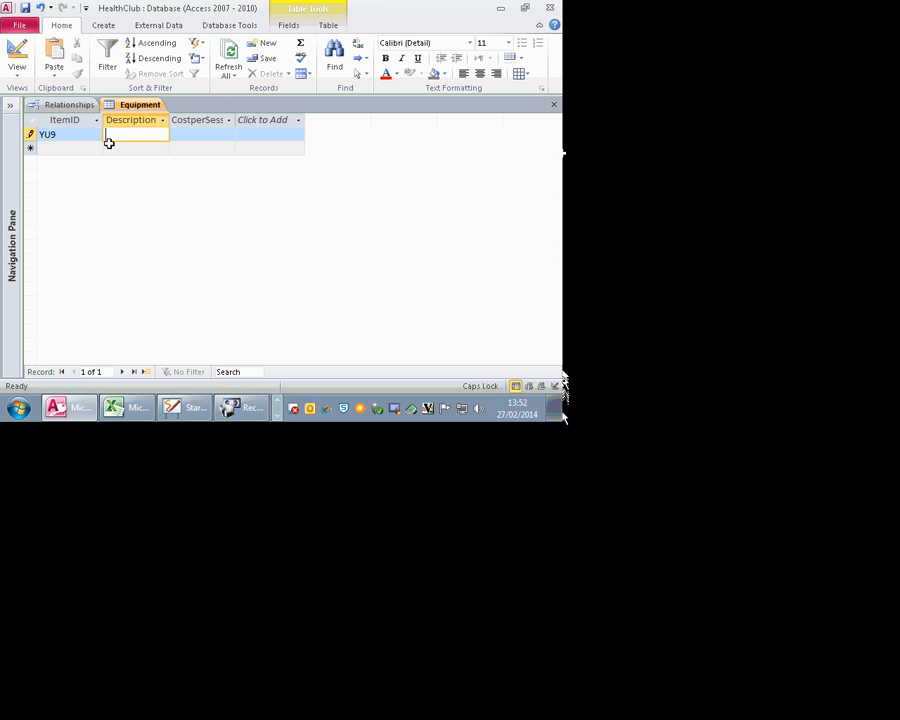
pyautogui.write('lying ')
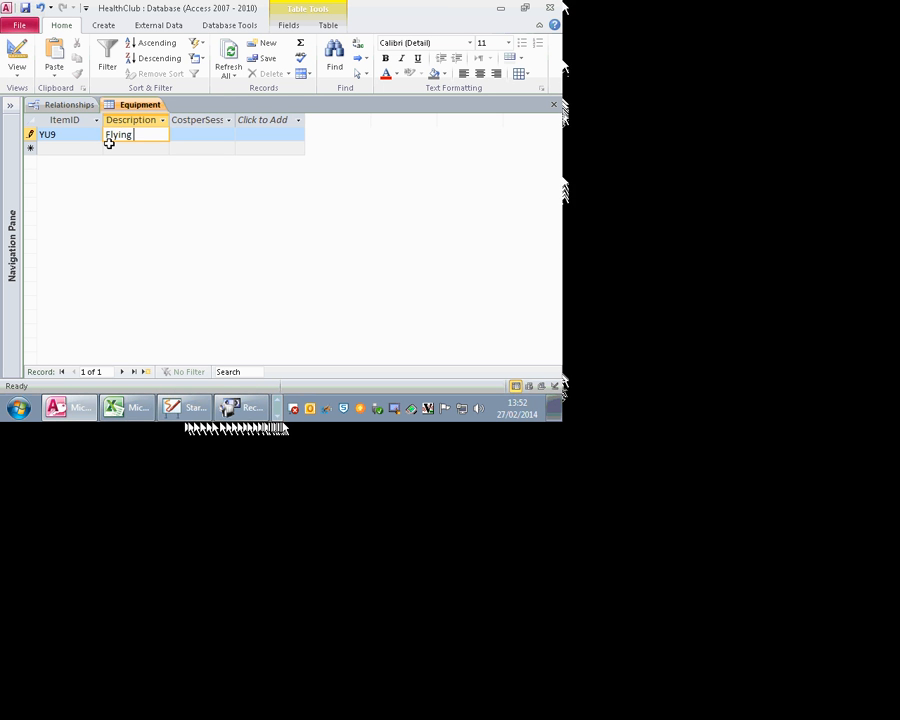
pyautogui.write('Machine')
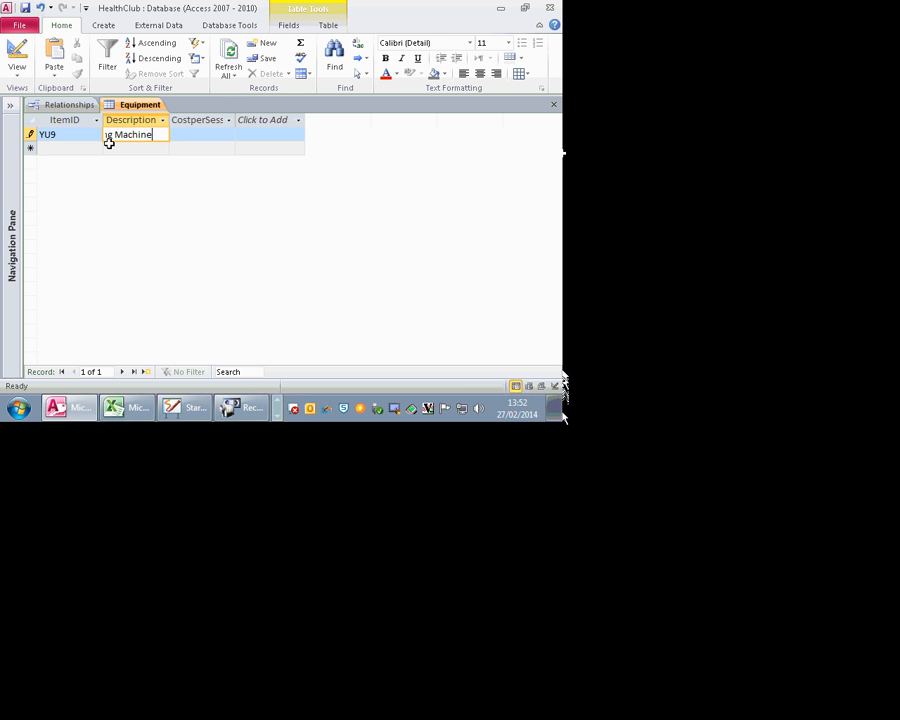
pyautogui.press('Tab')
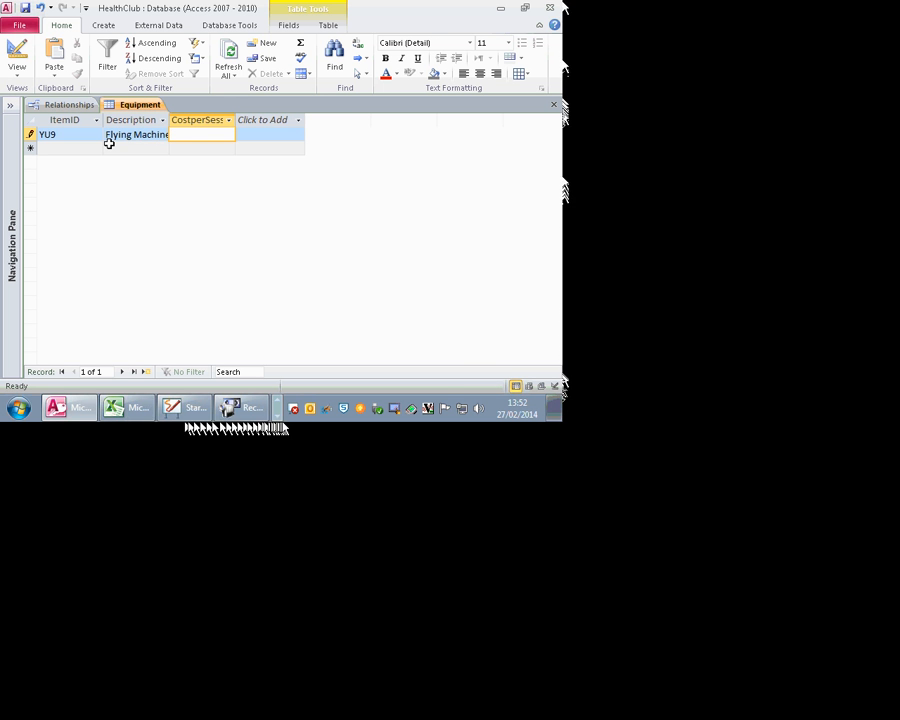
pyautogui.write('9')
pyautogui.press('Tab')
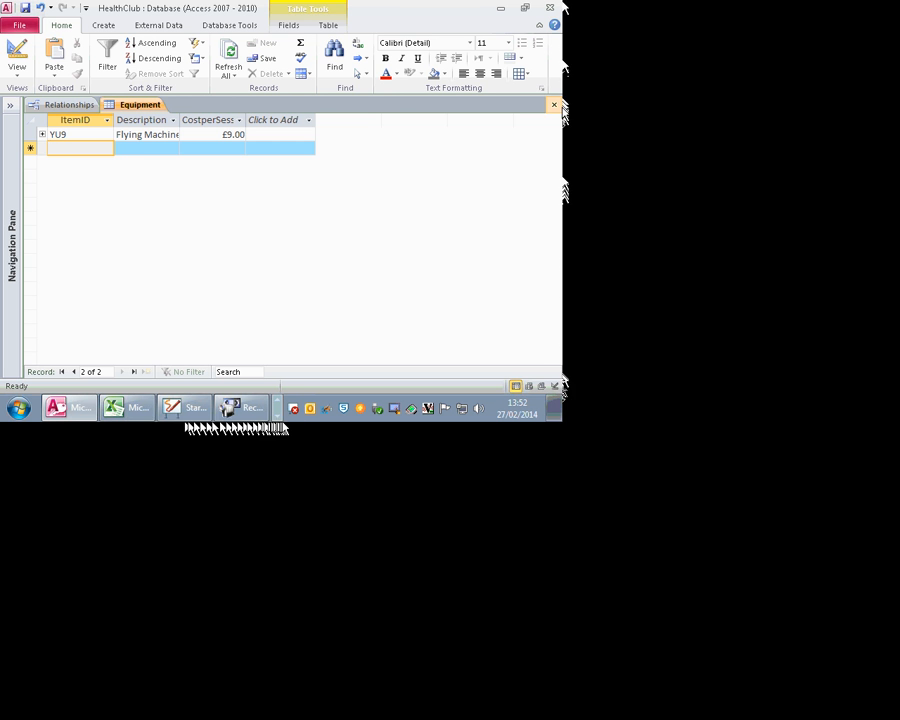
pyautogui.click(553, 104)
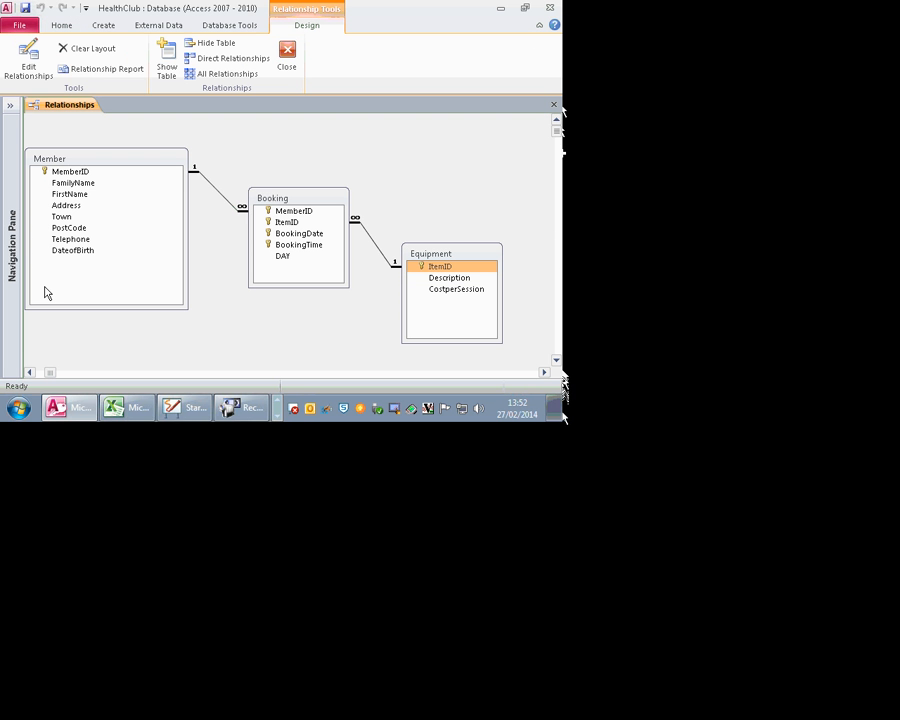
# Step: Open Booking's design from Relationships, preview its empty datasheet, and return to Design view
pyautogui.rightClick(282, 201)
pyautogui.click(250, 224)
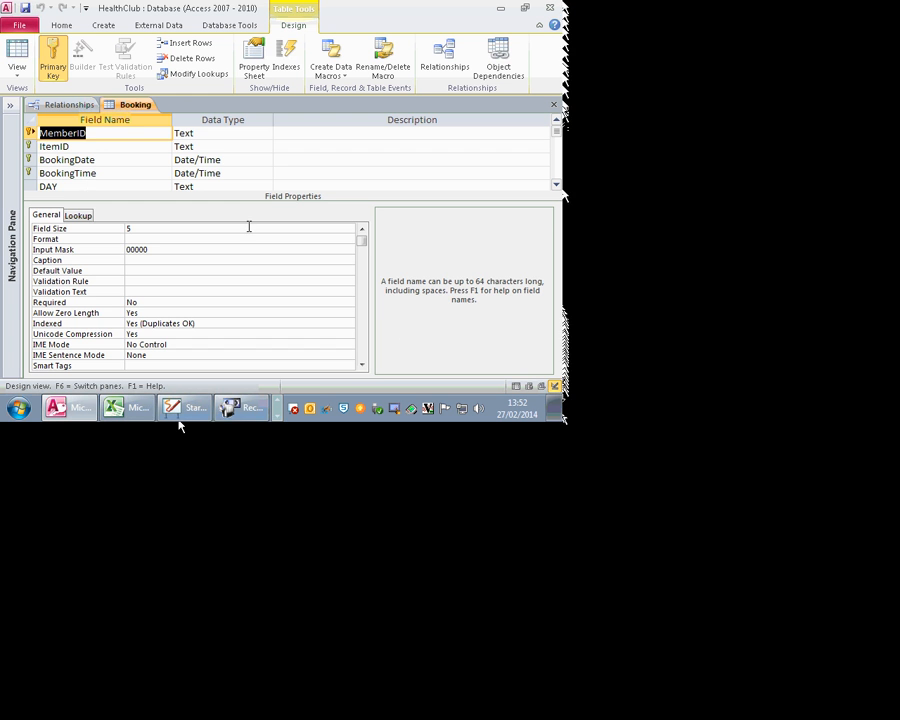
pyautogui.click(17, 52)
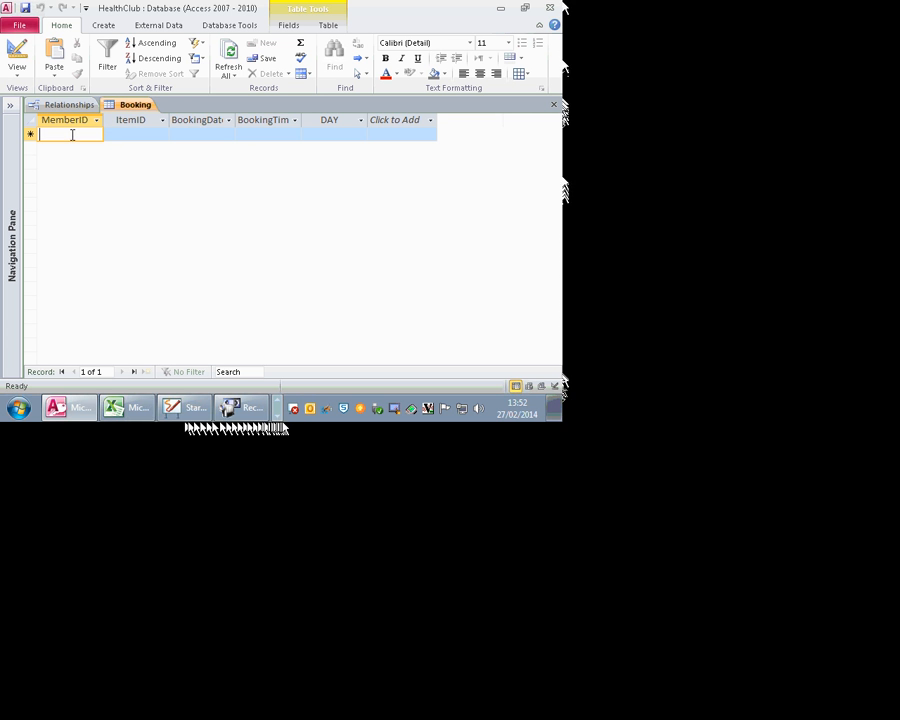
pyautogui.click(17, 55)
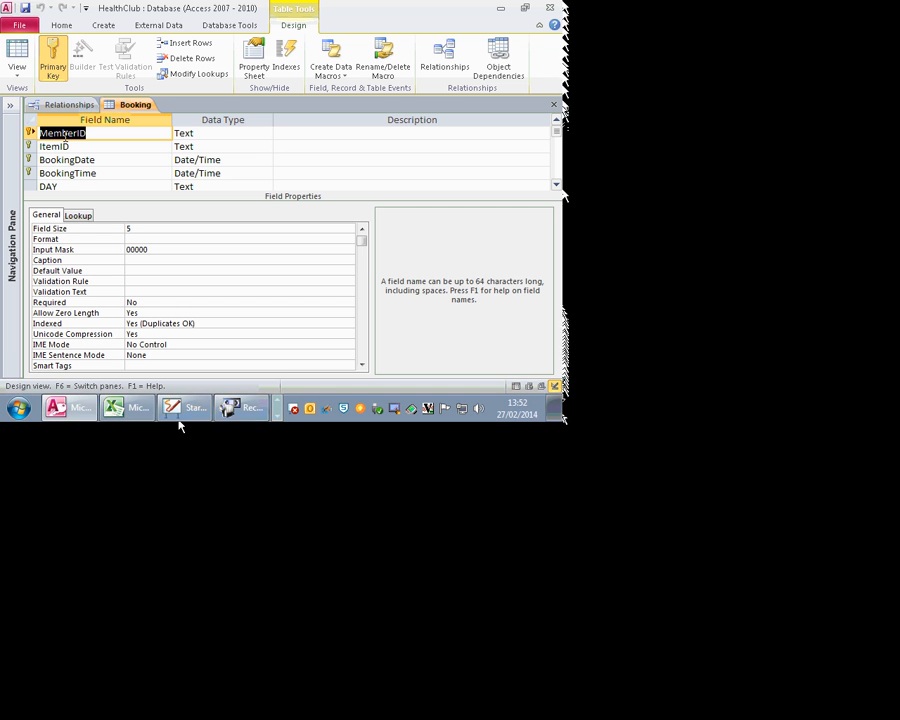
# Step: Set MemberID's Lookup Display Control to Combo Box with a Table/Query row source type
pyautogui.click(78, 215)
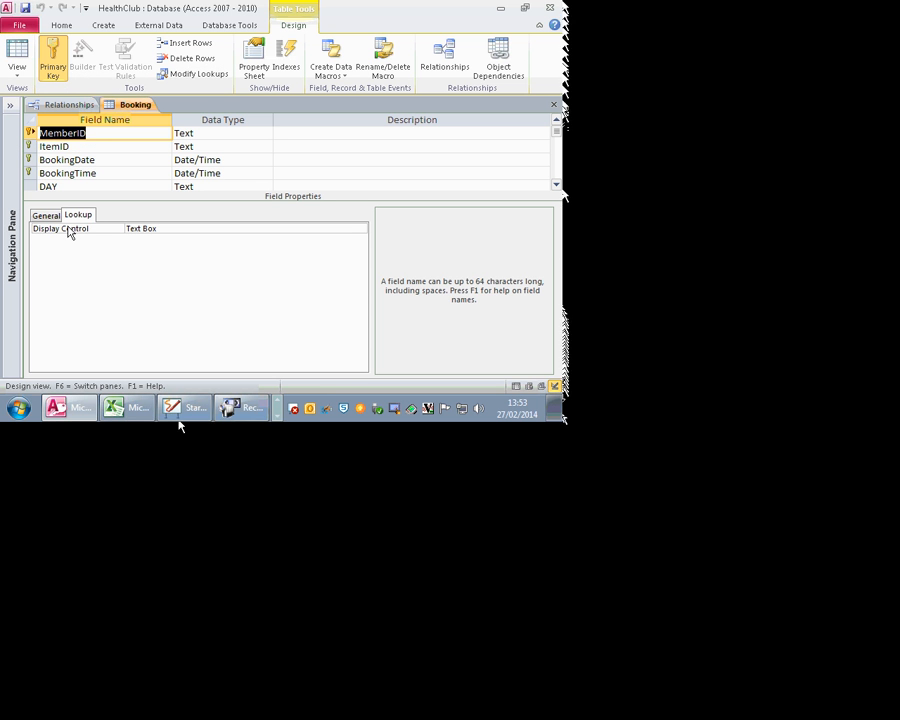
pyautogui.click(168, 228)
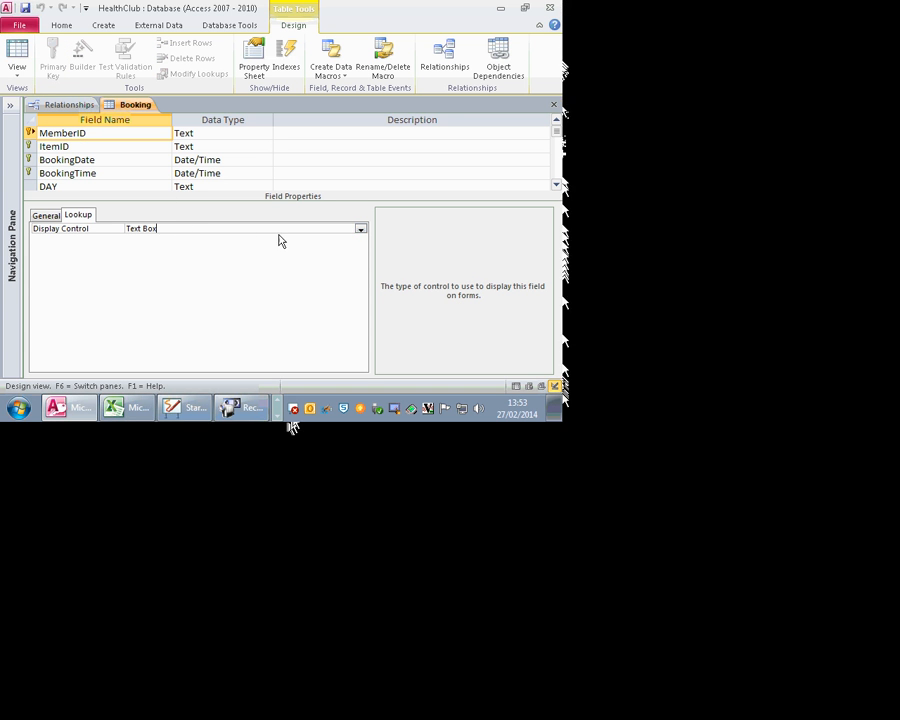
pyautogui.click(360, 229)
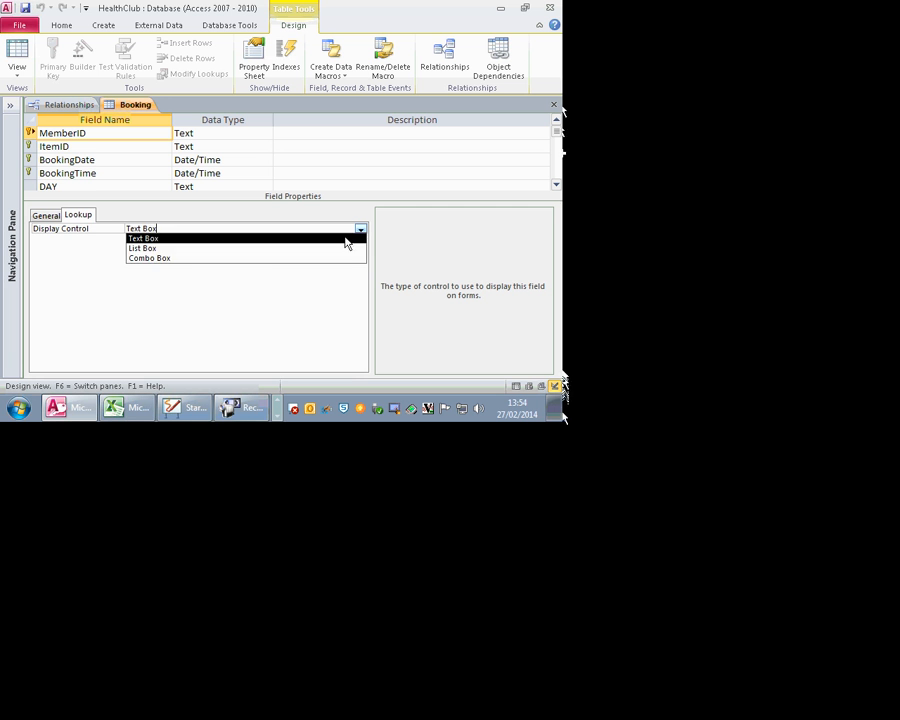
pyautogui.click(274, 260)
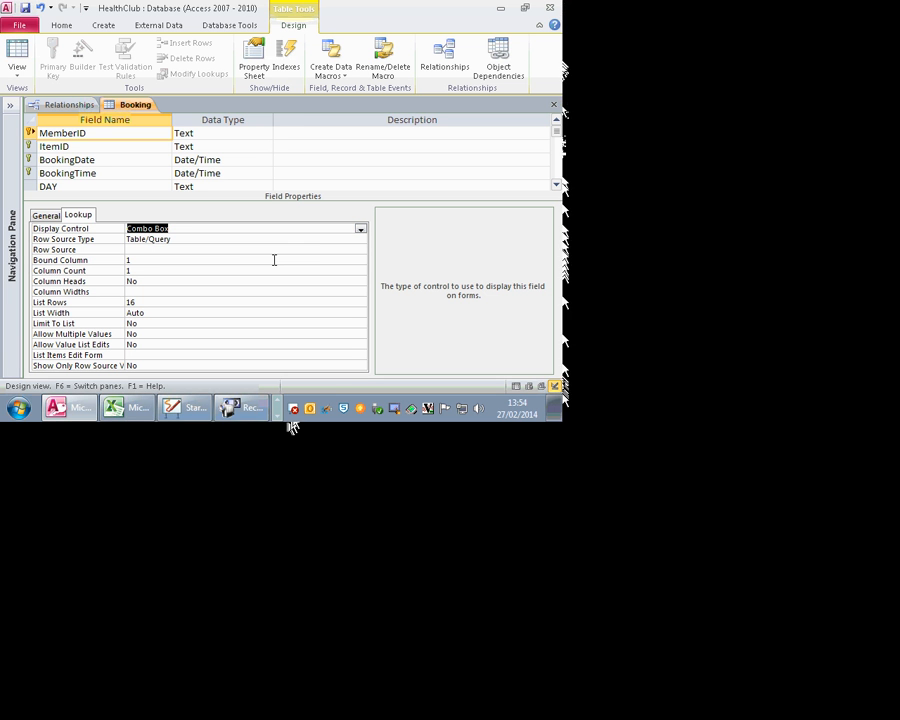
pyautogui.click(153, 251)
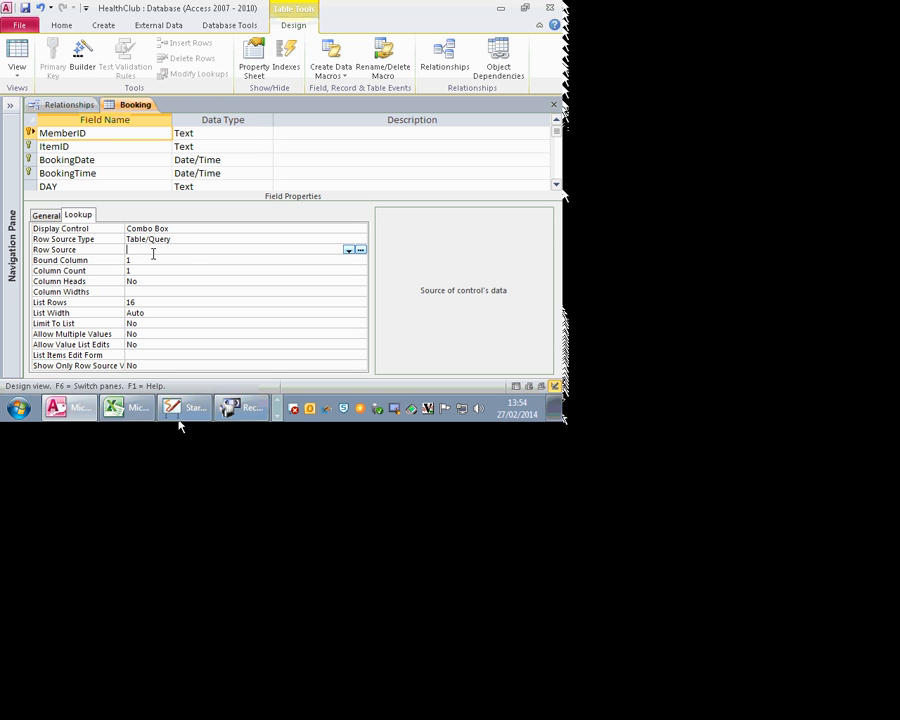
# Step: Build MemberID's row source query from Member.MemberID sorted ascending and save it
pyautogui.click(361, 252)
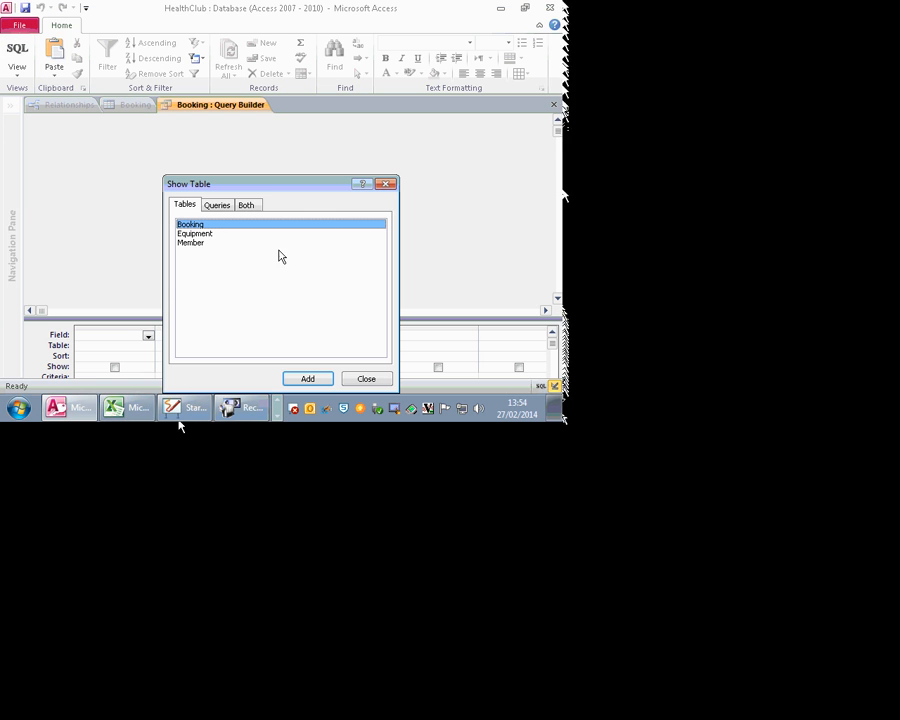
pyautogui.click(201, 249)
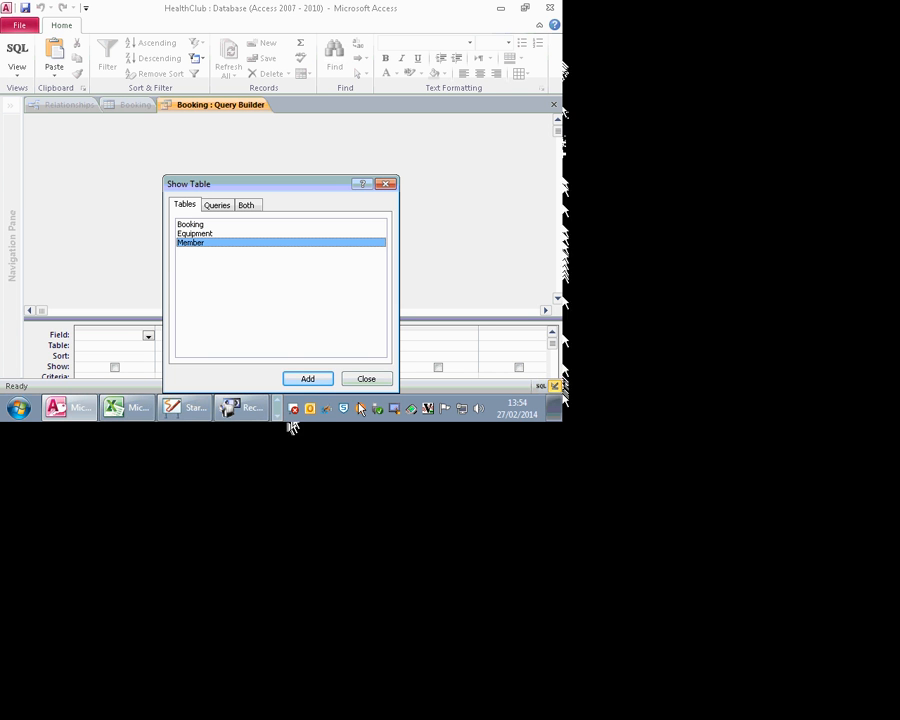
pyautogui.click(314, 378)
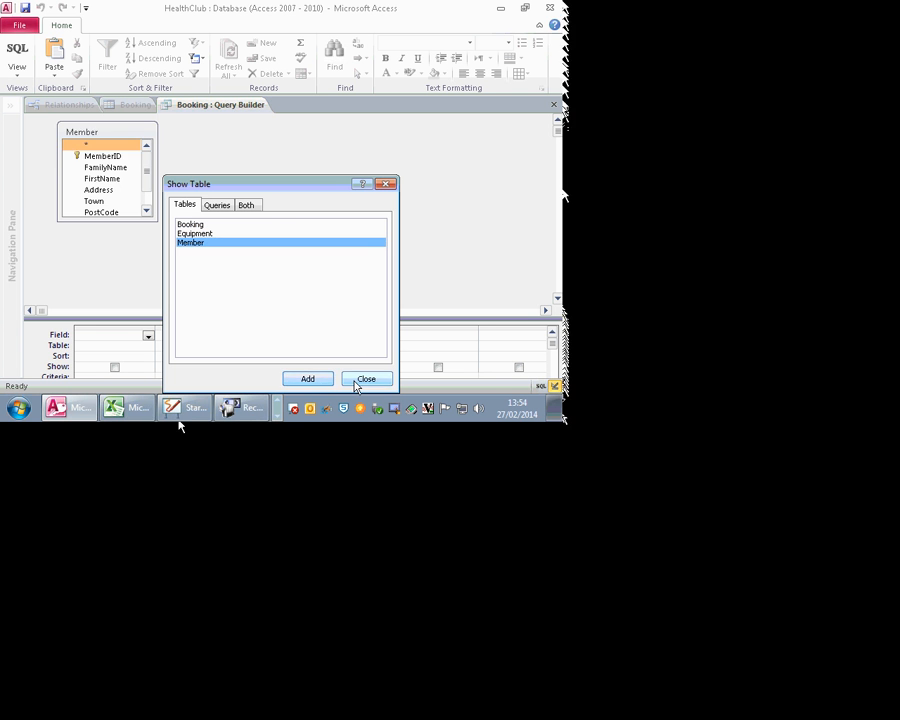
pyautogui.click(356, 384)
pyautogui.moveTo(98, 156); pyautogui.dragTo(105, 338)
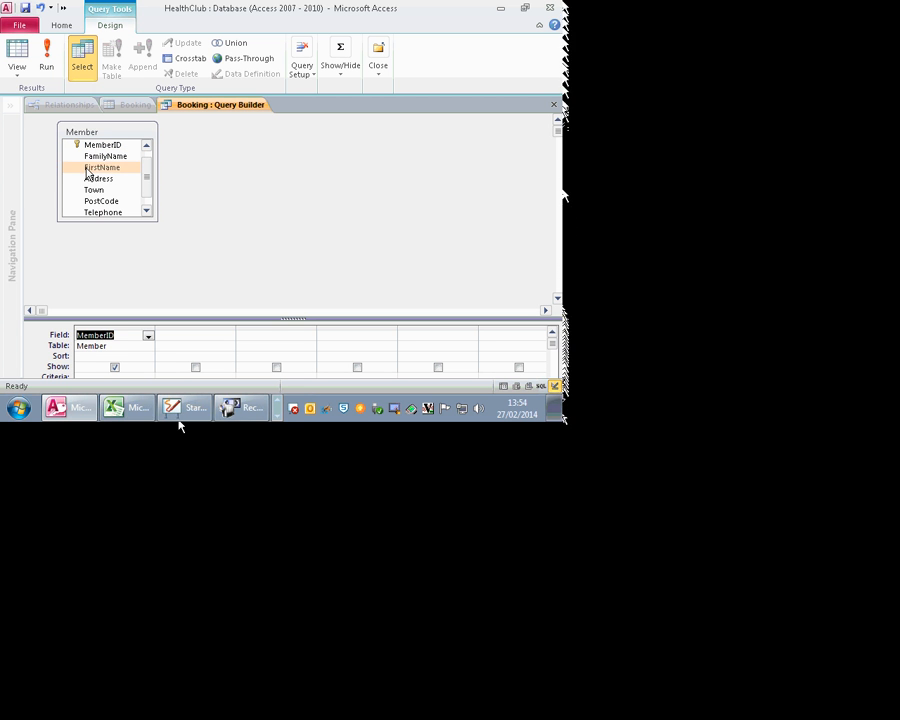
pyautogui.click(132, 356)
pyautogui.click(147, 357)
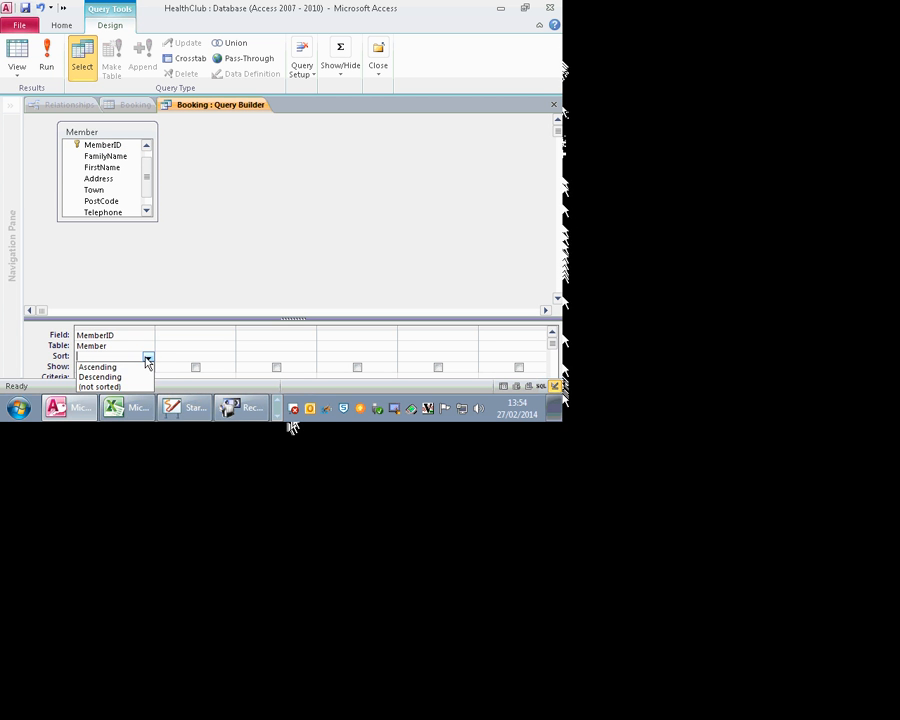
pyautogui.click(131, 368)
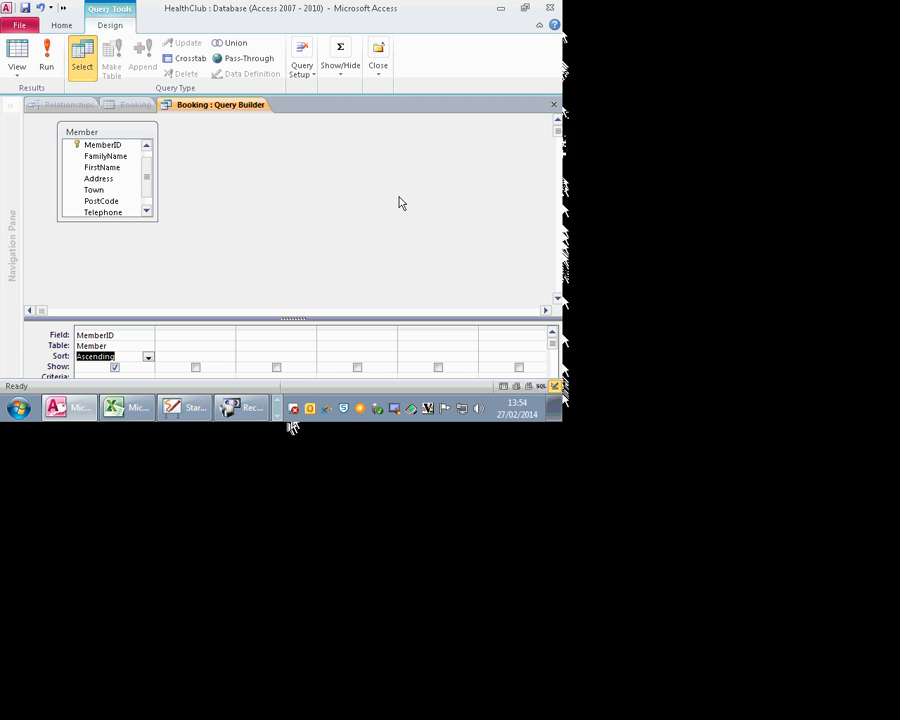
pyautogui.click(555, 105)
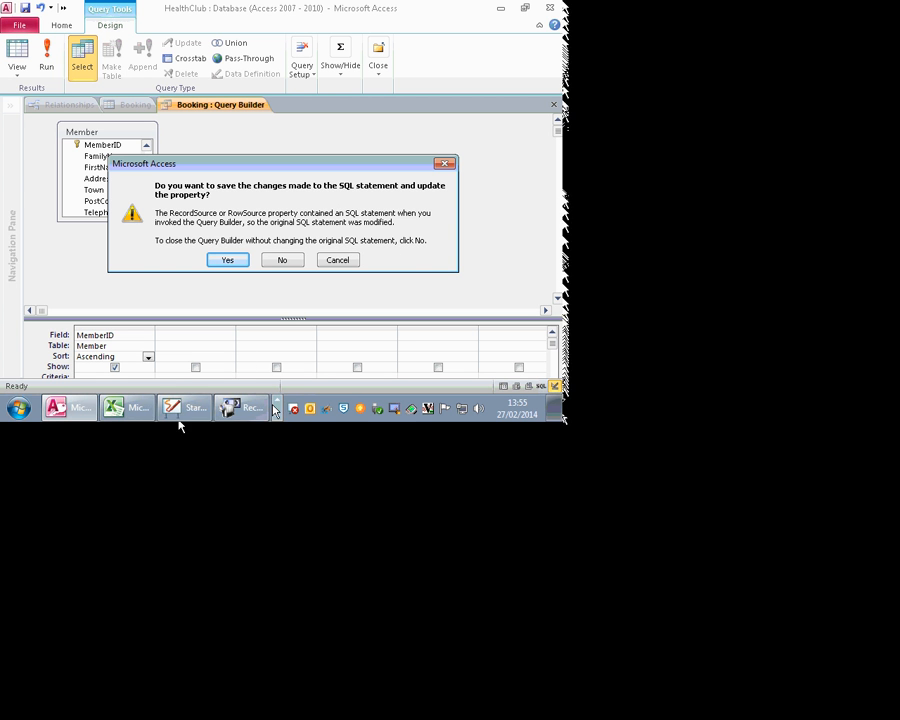
pyautogui.click(232, 261)
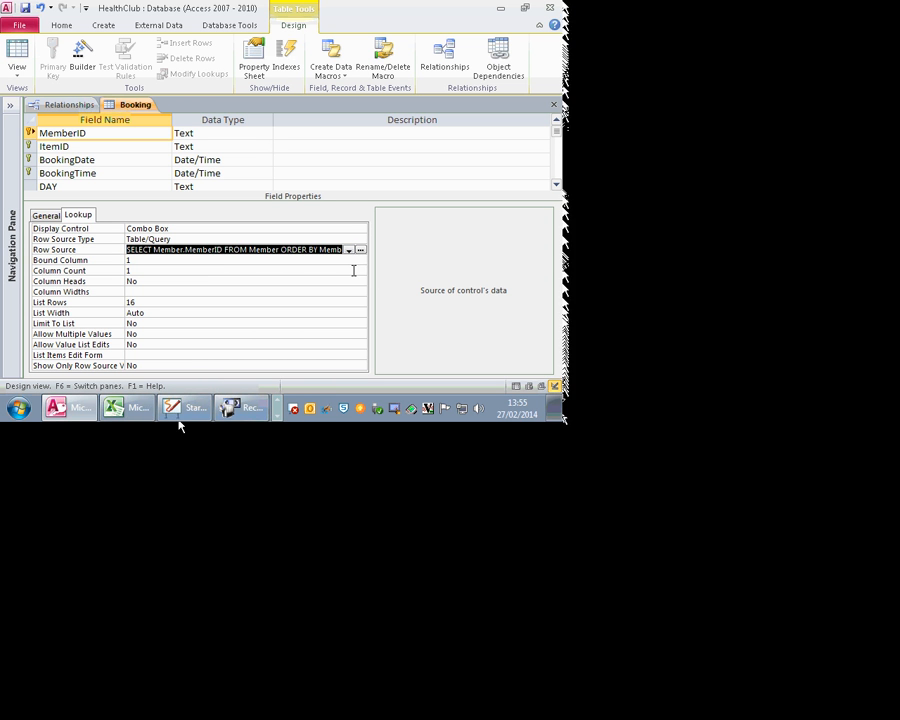
# Step: Copy the Row Source SQL into a new blank Word document
pyautogui.moveTo(331, 250); pyautogui.dragTo(2, 220)
pyautogui.hotkey('ctrl', 'c')
pyautogui.click(278, 416)
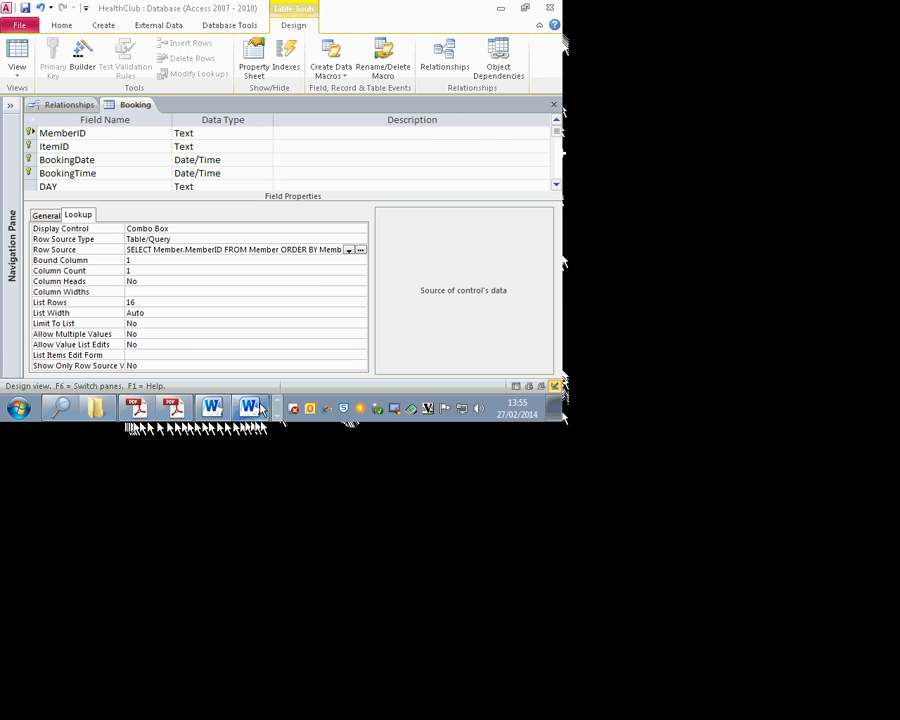
pyautogui.click(254, 408)
pyautogui.hotkey('ctrl', 'n')
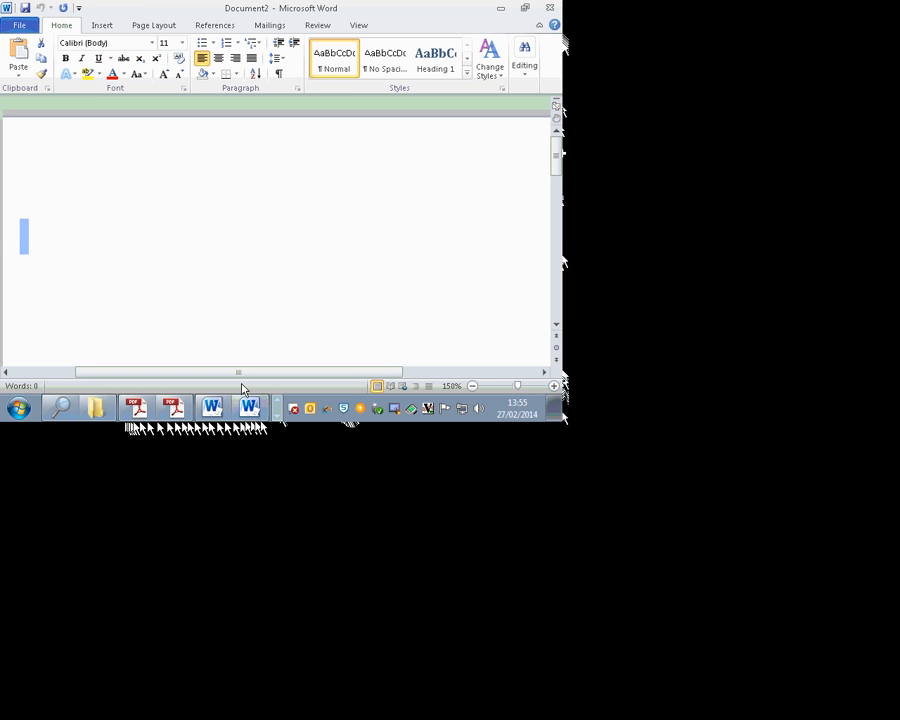
pyautogui.hotkey('ctrl', 'v')
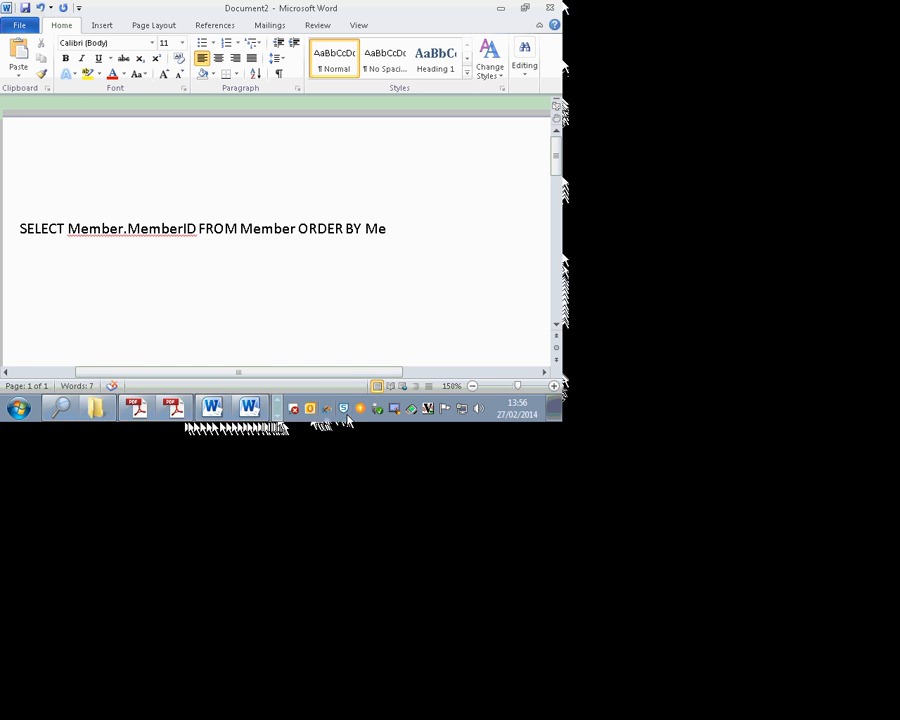
# Step: Recopy the complete SQL statement from Access and replace the partial line in Word
pyautogui.click(277, 416)
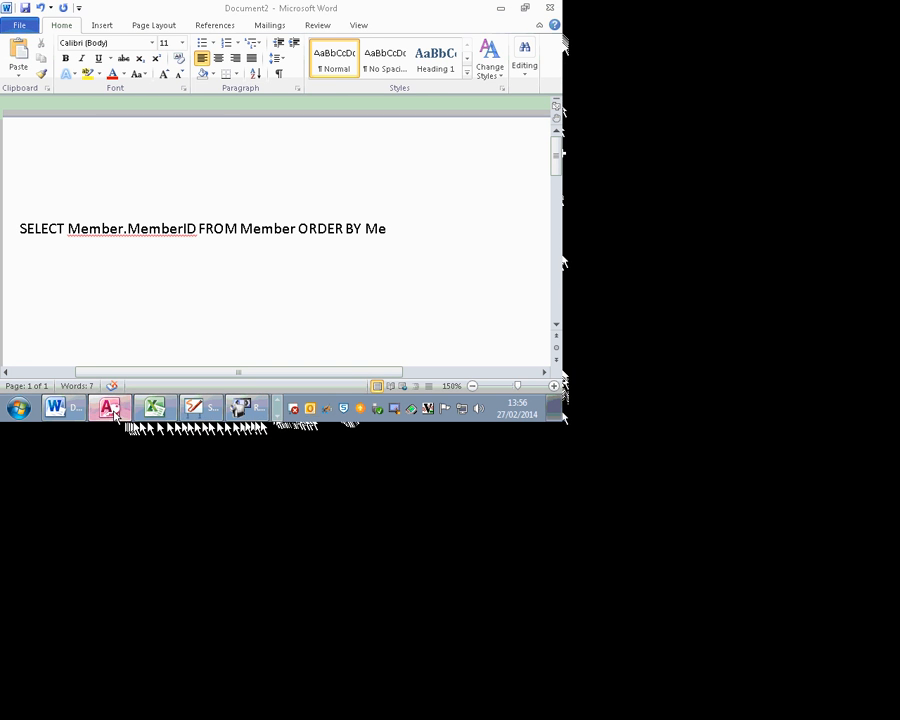
pyautogui.click(110, 409)
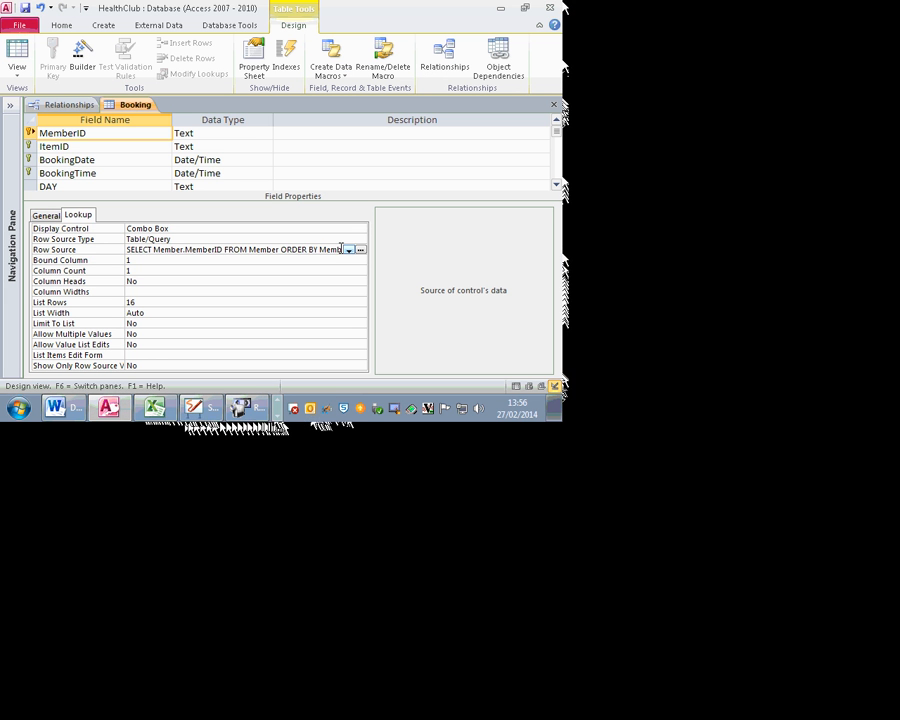
pyautogui.moveTo(328, 252); pyautogui.dragTo(383, 262)
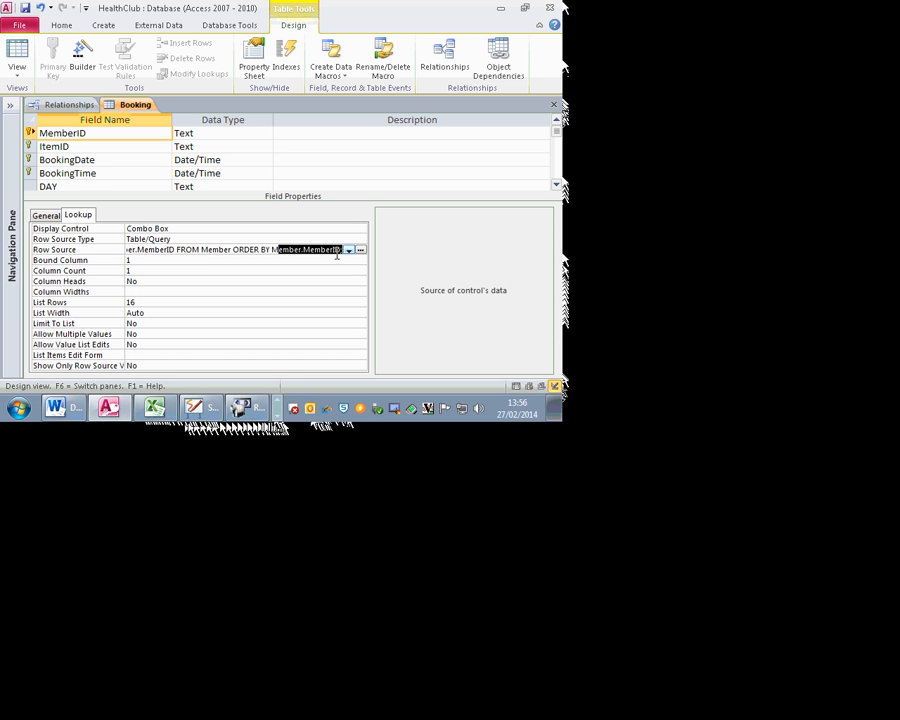
pyautogui.click(306, 243)
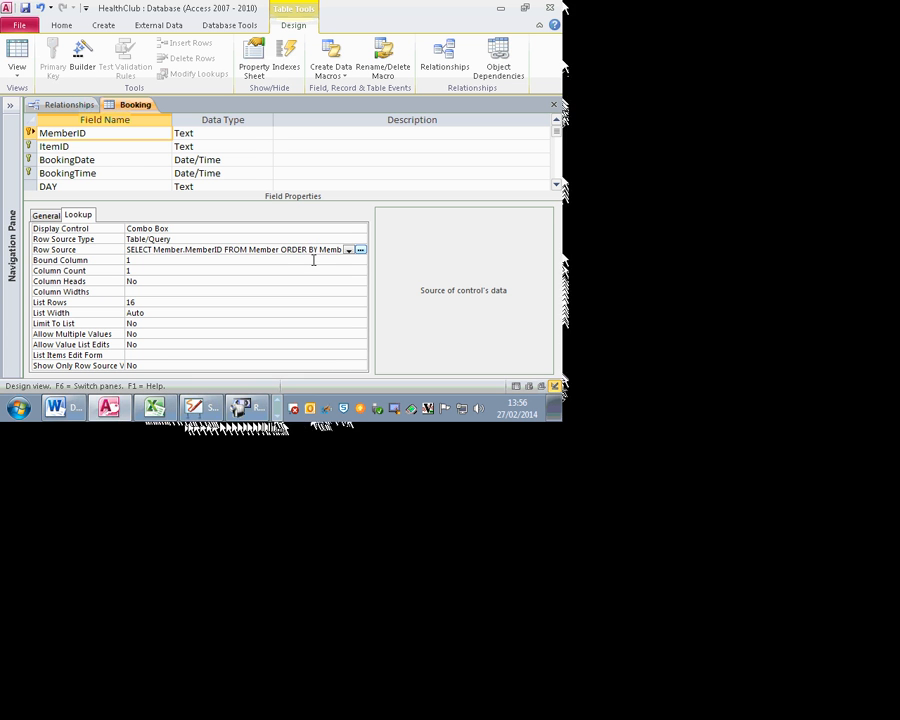
pyautogui.moveTo(128, 250); pyautogui.dragTo(563, 293)
pyautogui.hotkey('ctrl', 'c')
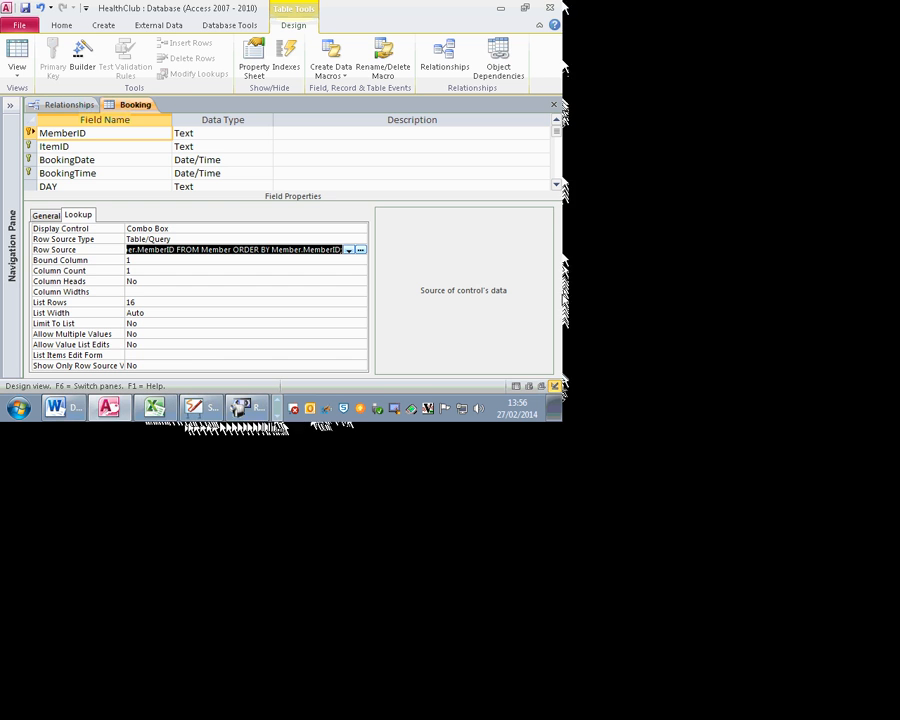
pyautogui.hotkey('alt', 'Tab')
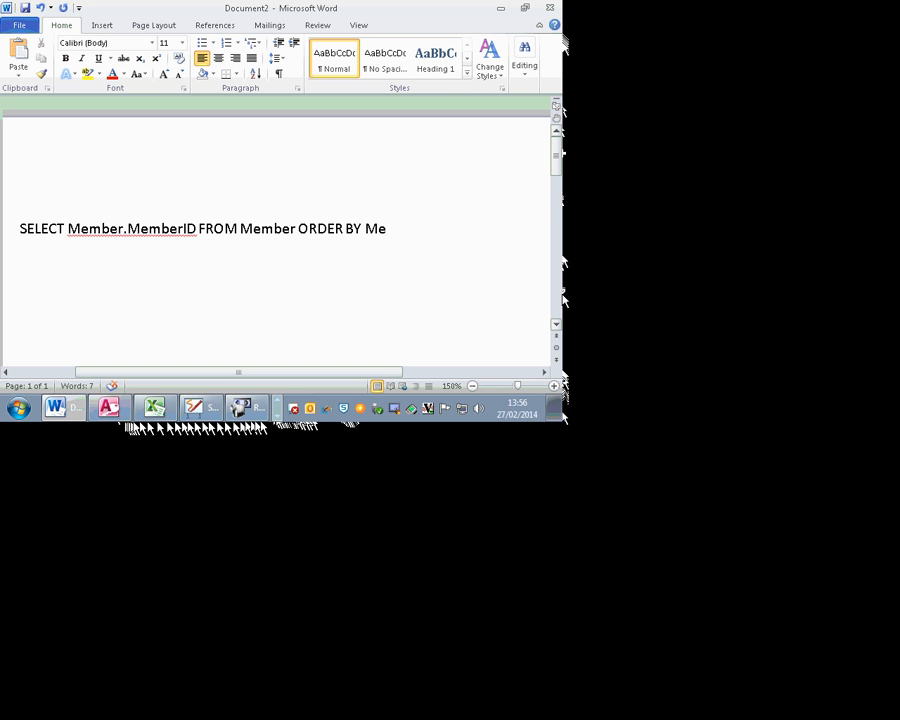
pyautogui.hotkey('ctrl', 'a')
pyautogui.hotkey('ctrl', 'v')
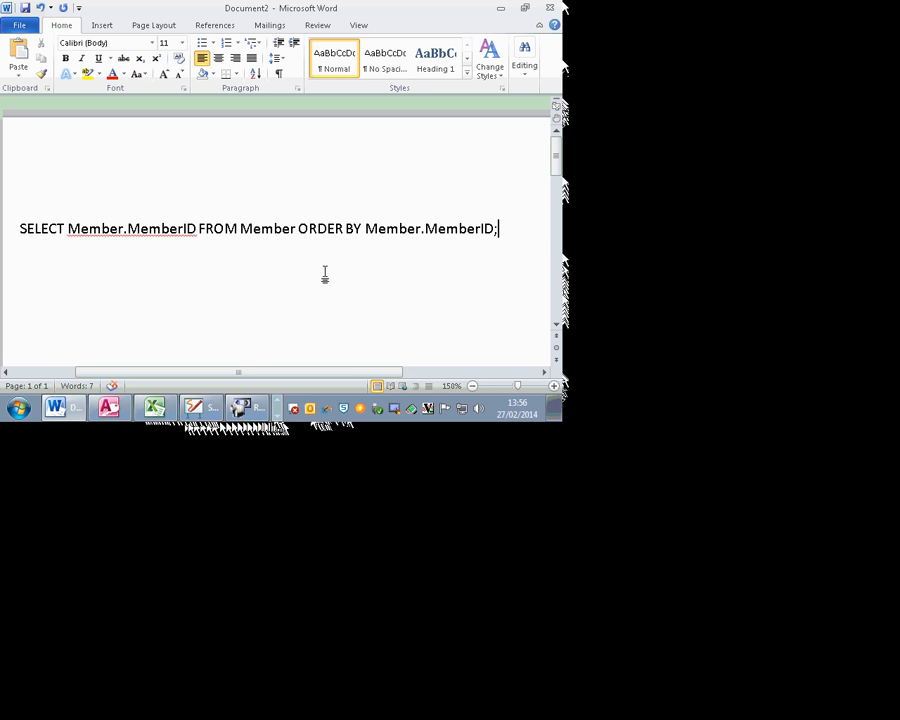
pyautogui.hotkey('alt', 'Tab')
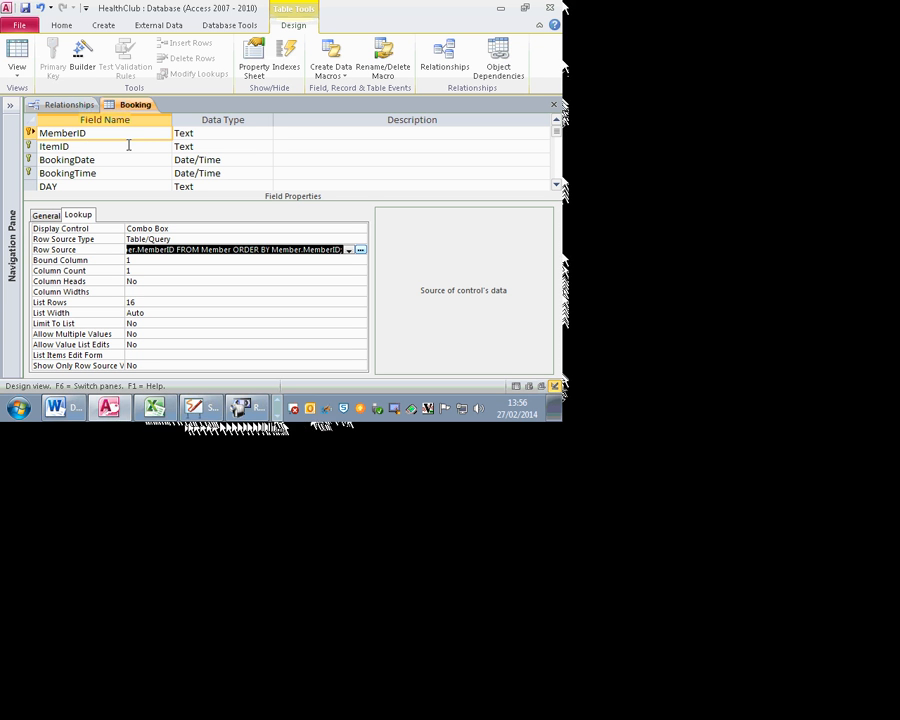
# Step: Give ItemID a Combo Box display control with Table/Query as its row source type
pyautogui.click(86, 144)
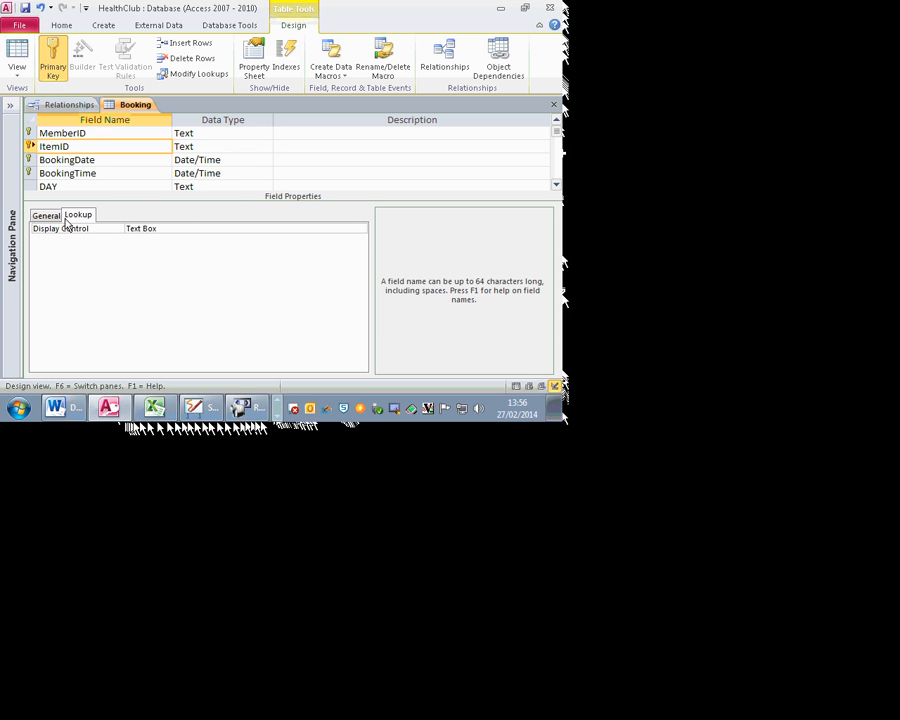
pyautogui.click(362, 229)
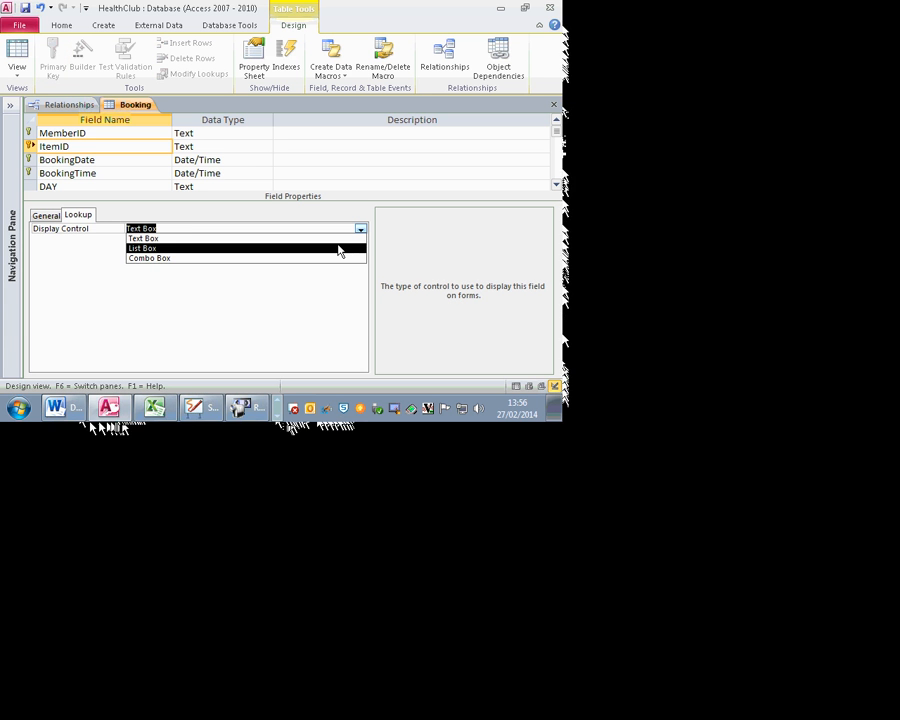
pyautogui.click(327, 259)
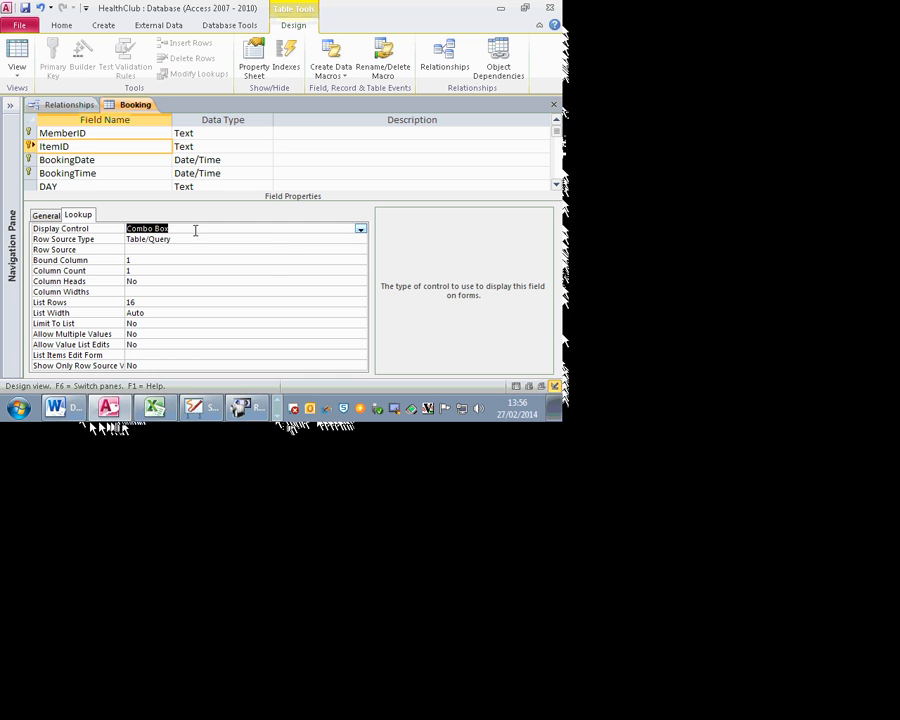
pyautogui.click(184, 241)
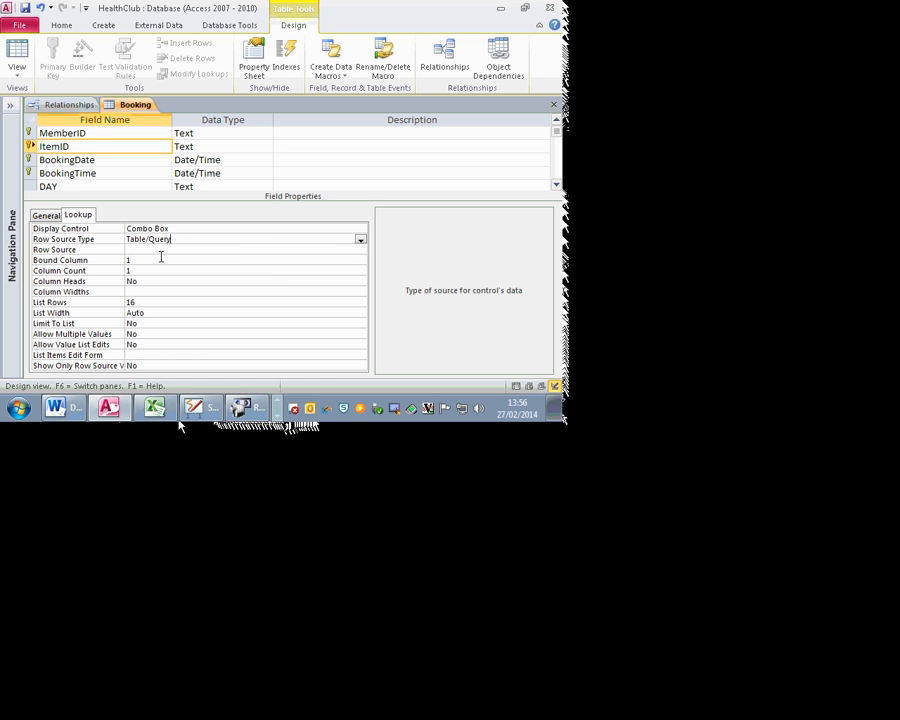
pyautogui.click(150, 250)
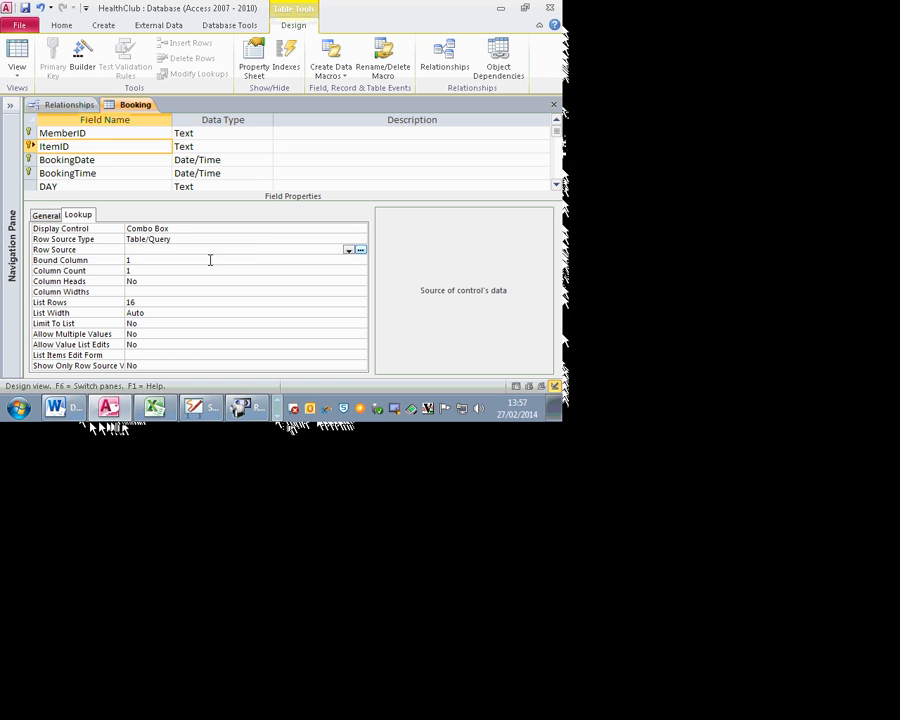
# Step: Build ItemID's row source query from Equipment.ItemID sorted ascending and save it
pyautogui.click(361, 250)
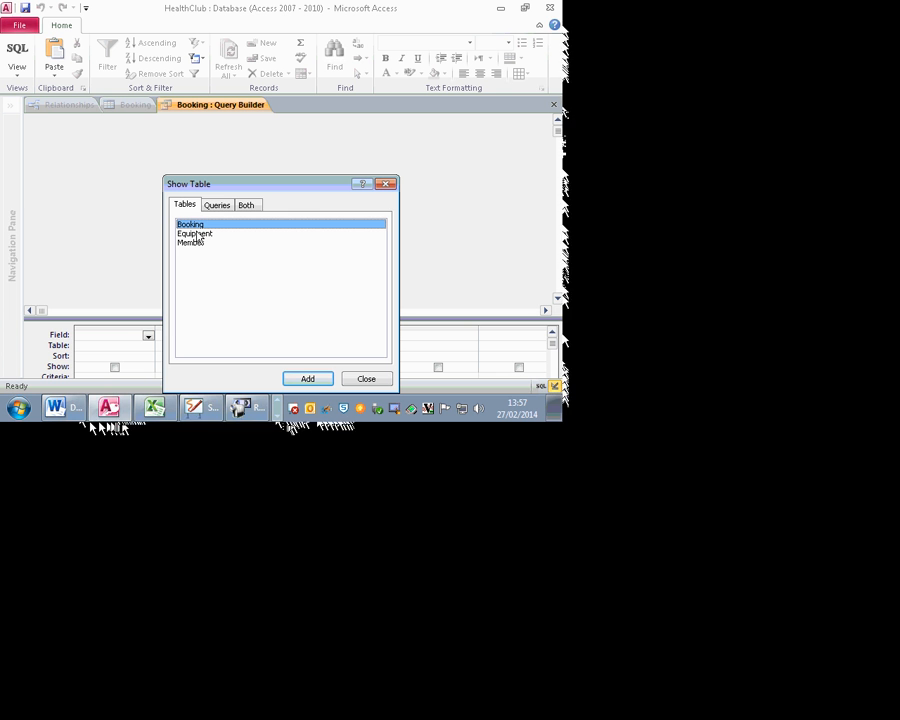
pyautogui.click(209, 243)
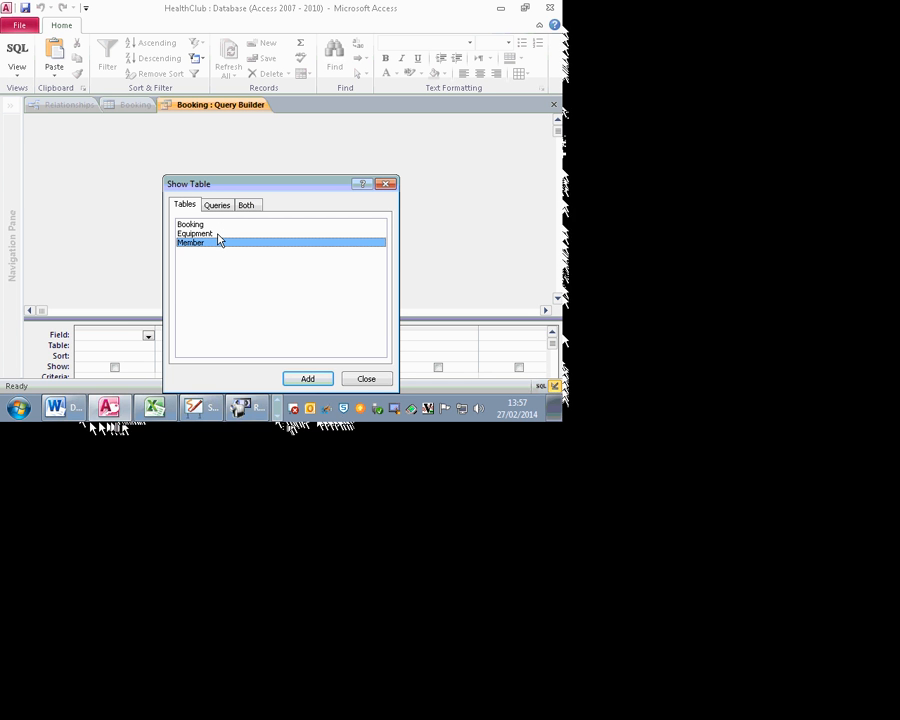
pyautogui.click(219, 236)
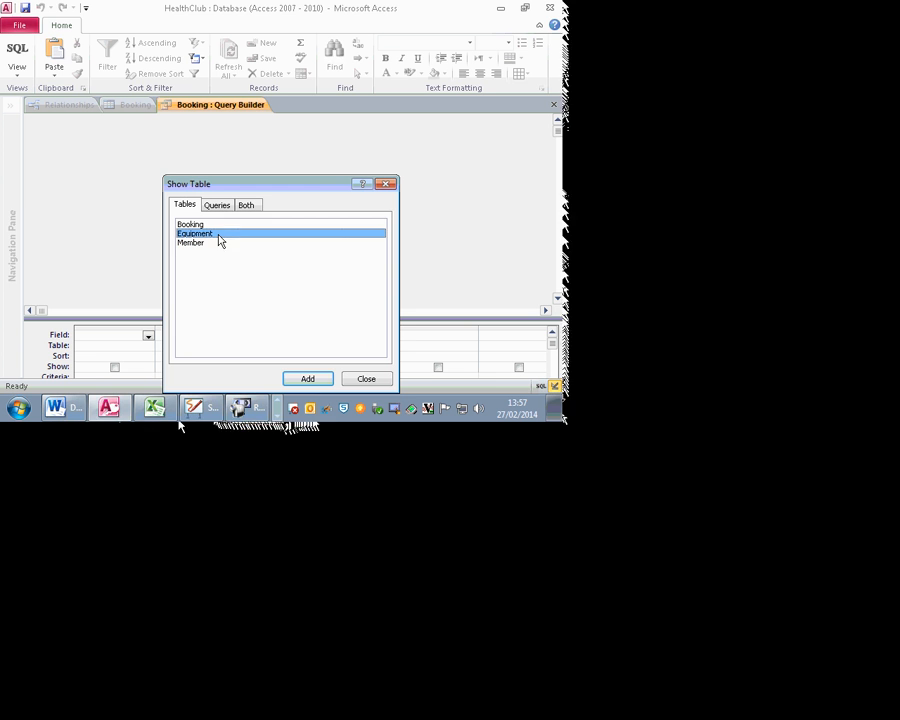
pyautogui.click(310, 382)
pyautogui.press('Escape')
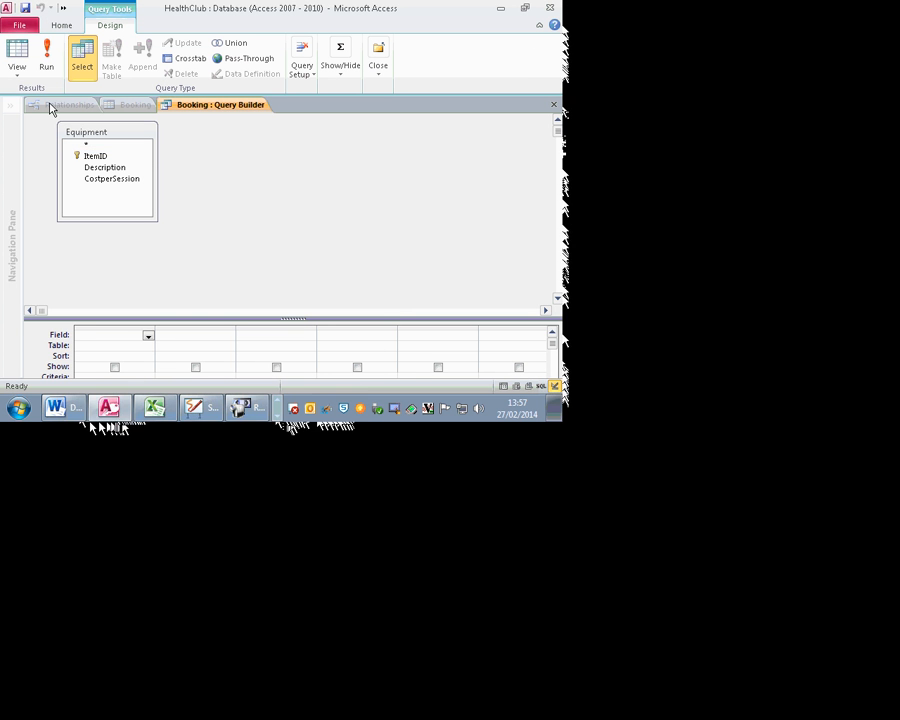
pyautogui.click(126, 157)
pyautogui.moveTo(126, 157); pyautogui.dragTo(121, 345)
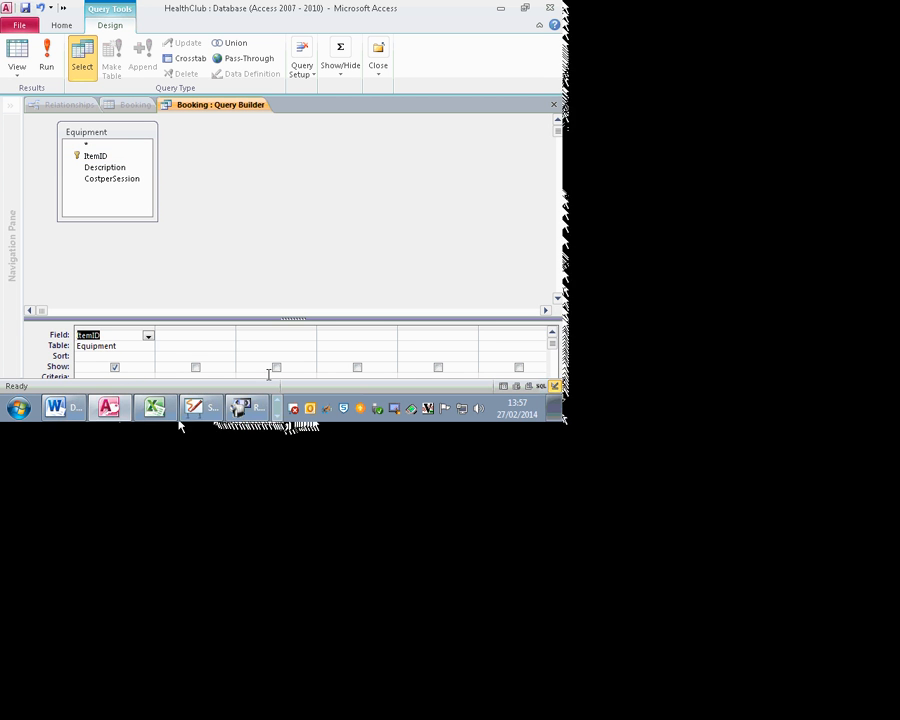
pyautogui.click(147, 356)
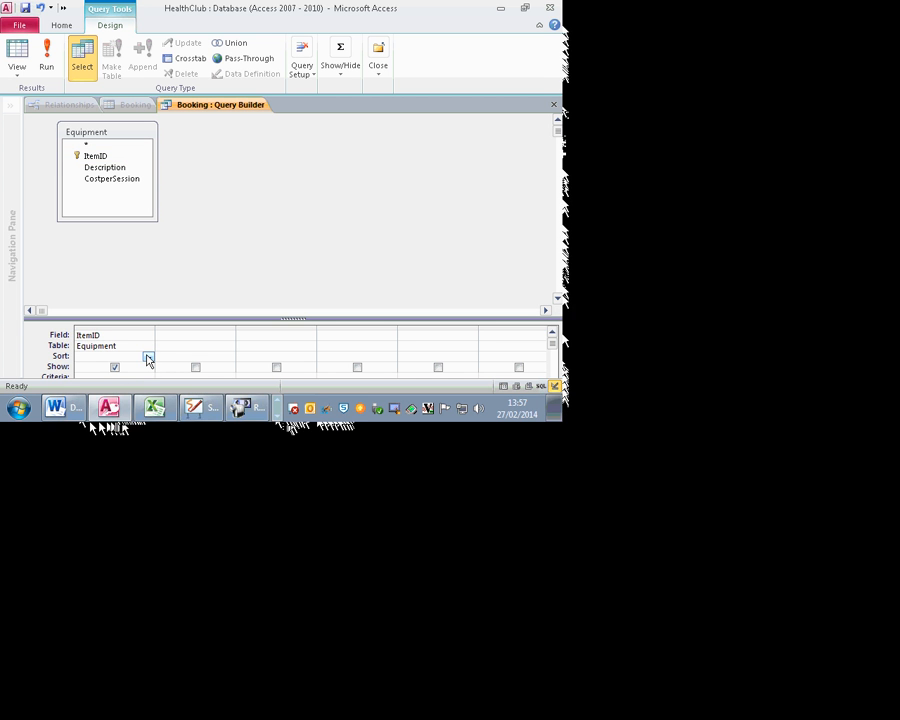
pyautogui.click(148, 357)
pyautogui.click(136, 368)
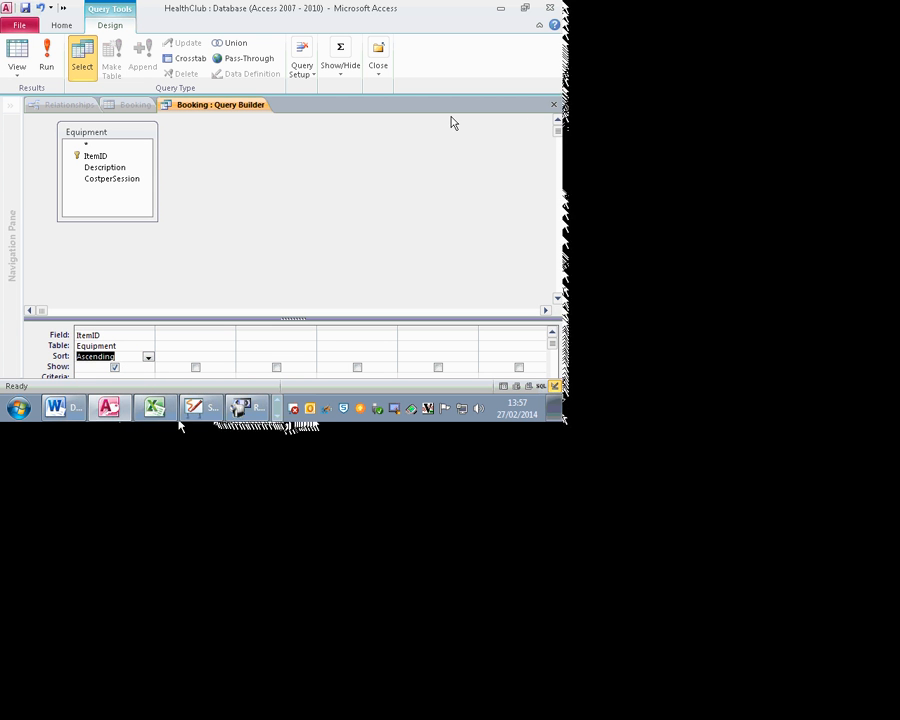
pyautogui.click(555, 104)
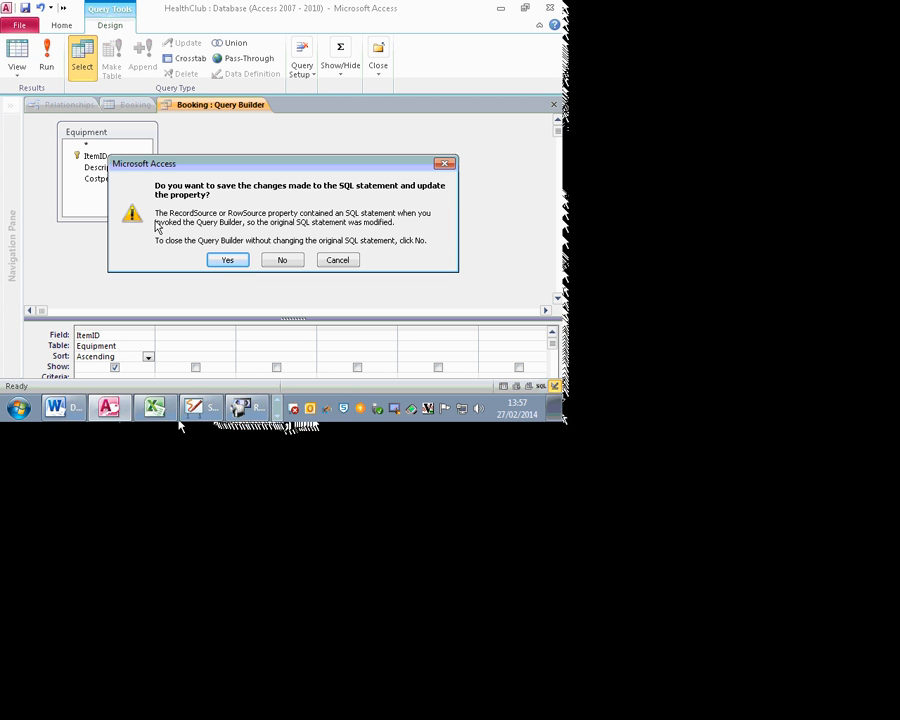
pyautogui.click(224, 260)
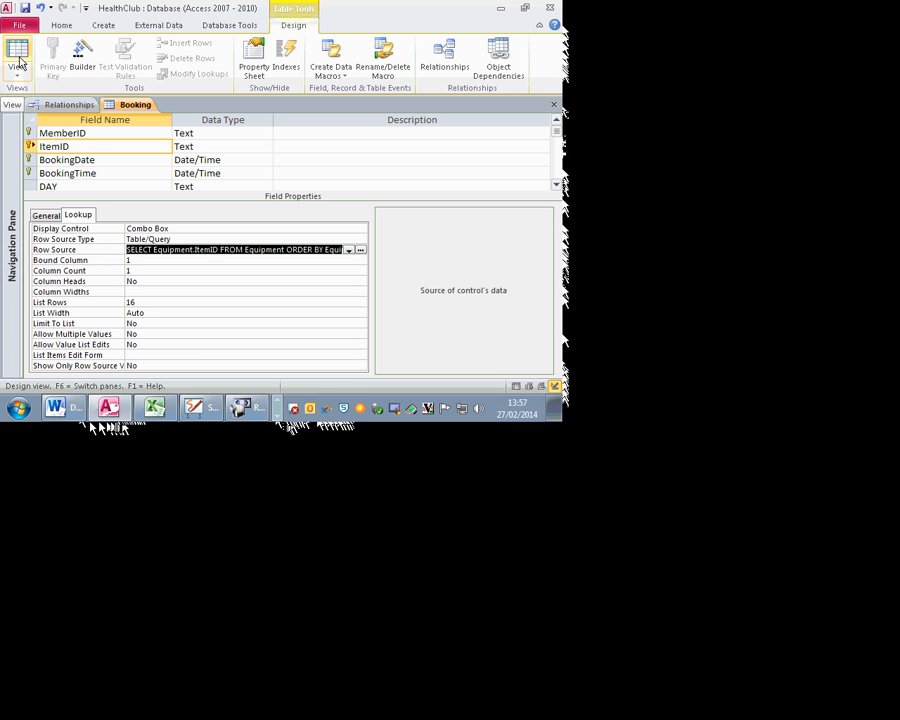
# Step: Save the Booking design, then pick the member and item YU9 in the first record
pyautogui.click(18, 62)
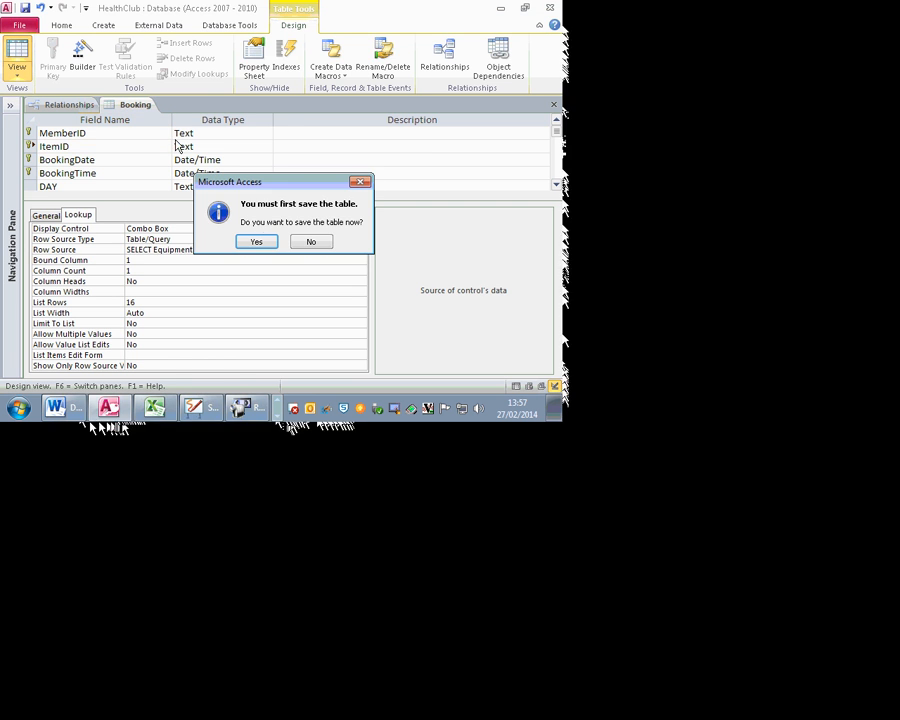
pyautogui.click(258, 242)
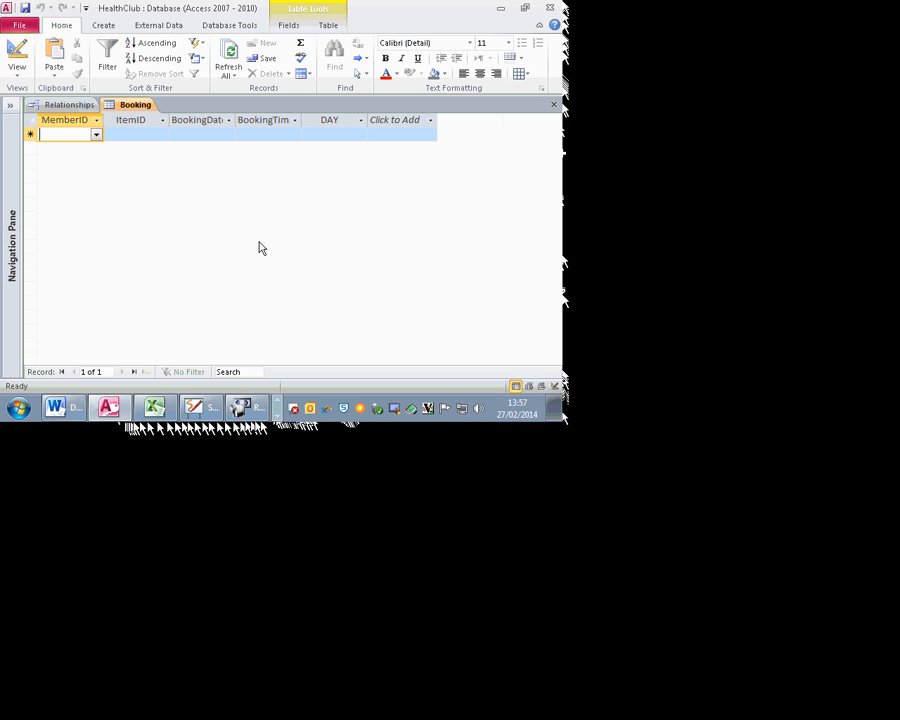
pyautogui.click(95, 137)
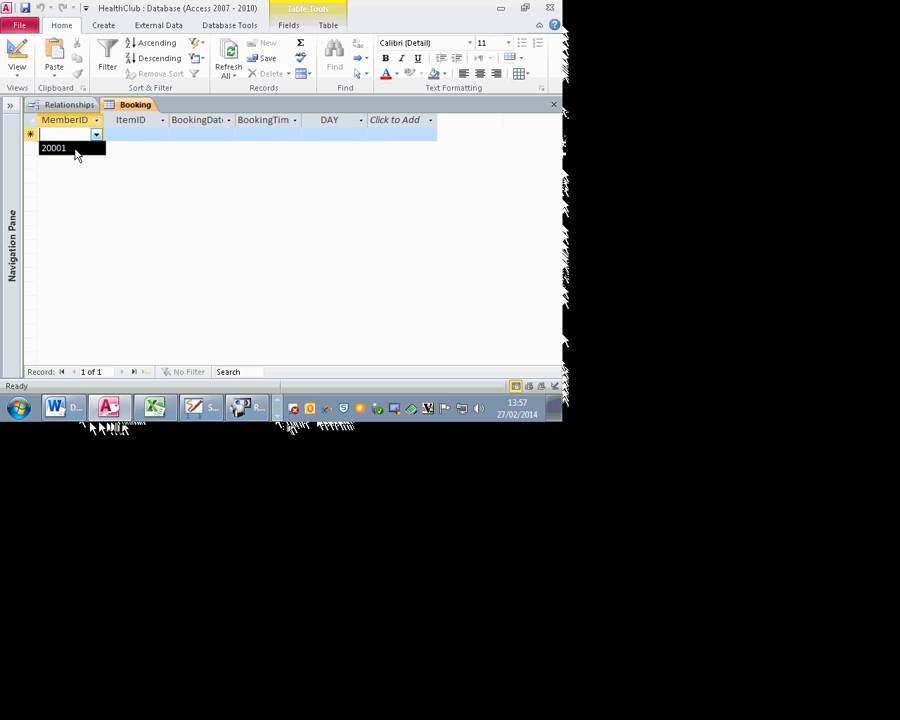
pyautogui.click(60, 148)
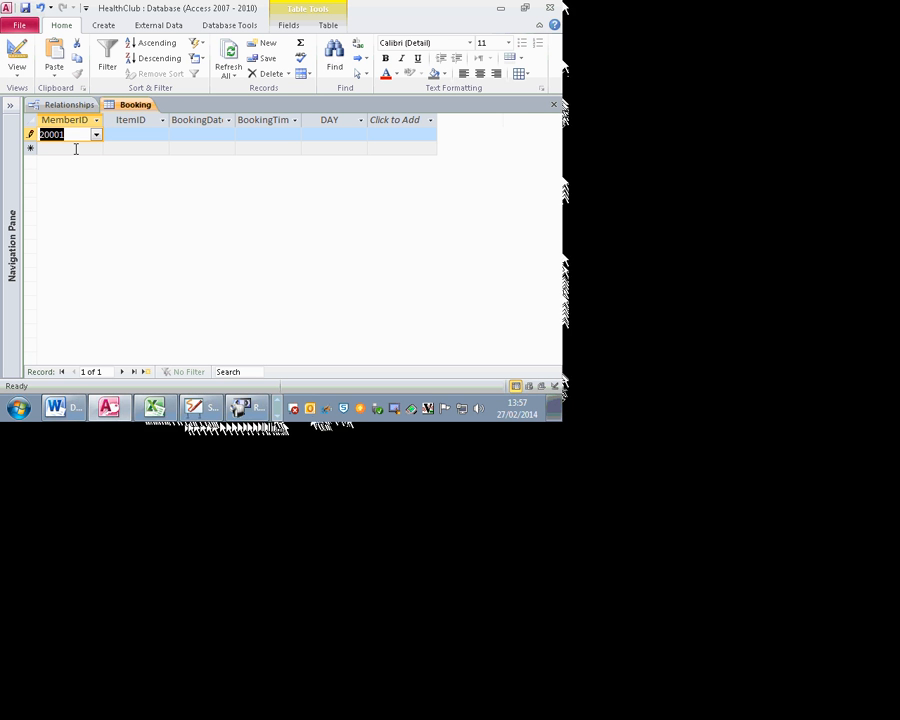
pyautogui.click(162, 137)
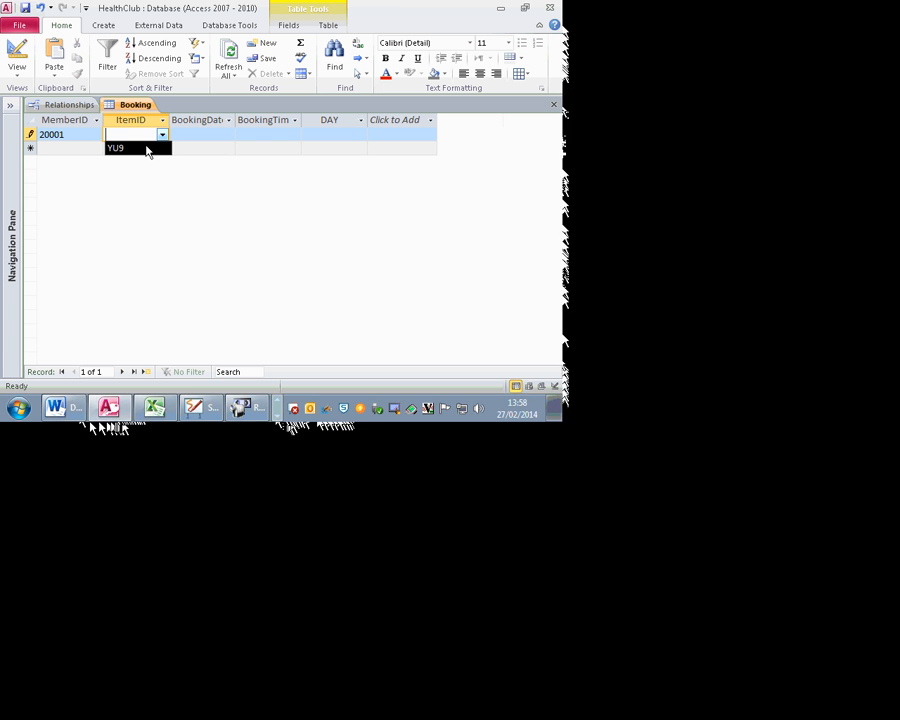
pyautogui.click(146, 150)
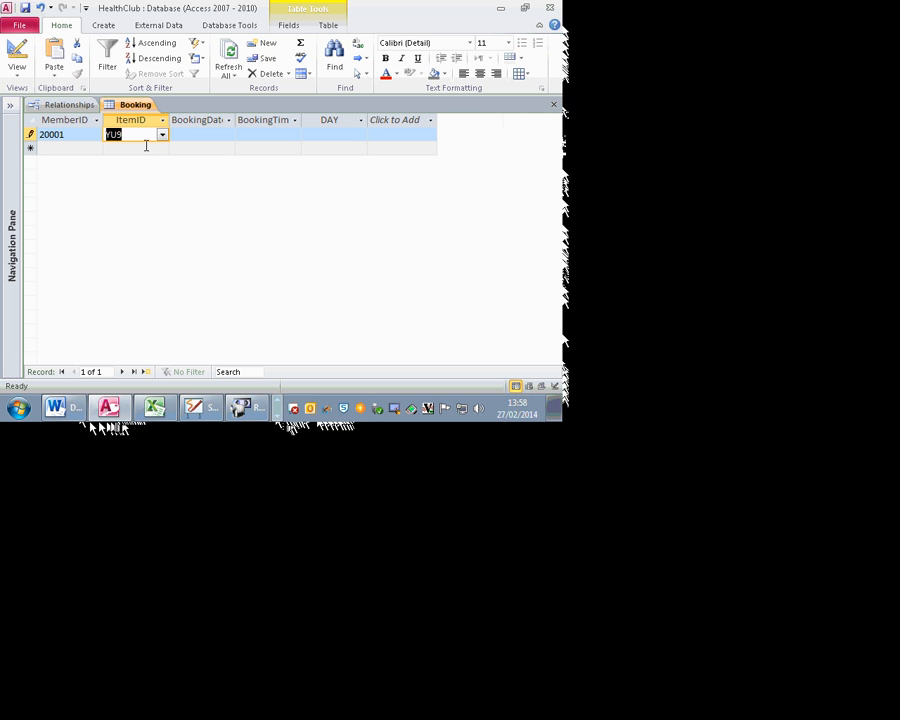
# Step: Complete the booking with date 20-Feb-14, time 12:10 and day Thu, then save it
pyautogui.click(210, 134)
pyautogui.click(242, 134)
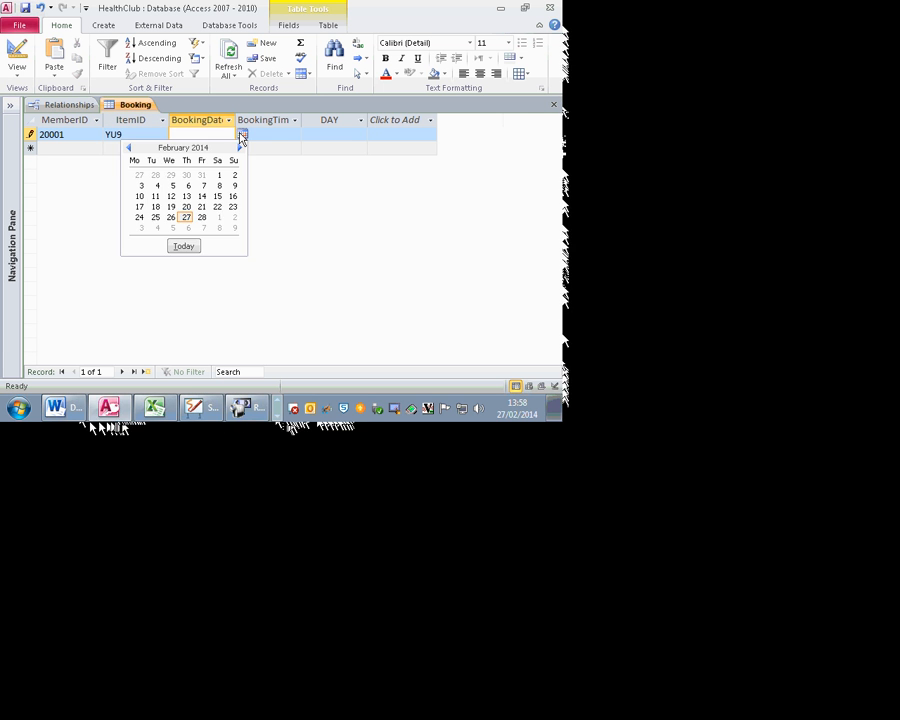
pyautogui.click(185, 205)
pyautogui.click(279, 136)
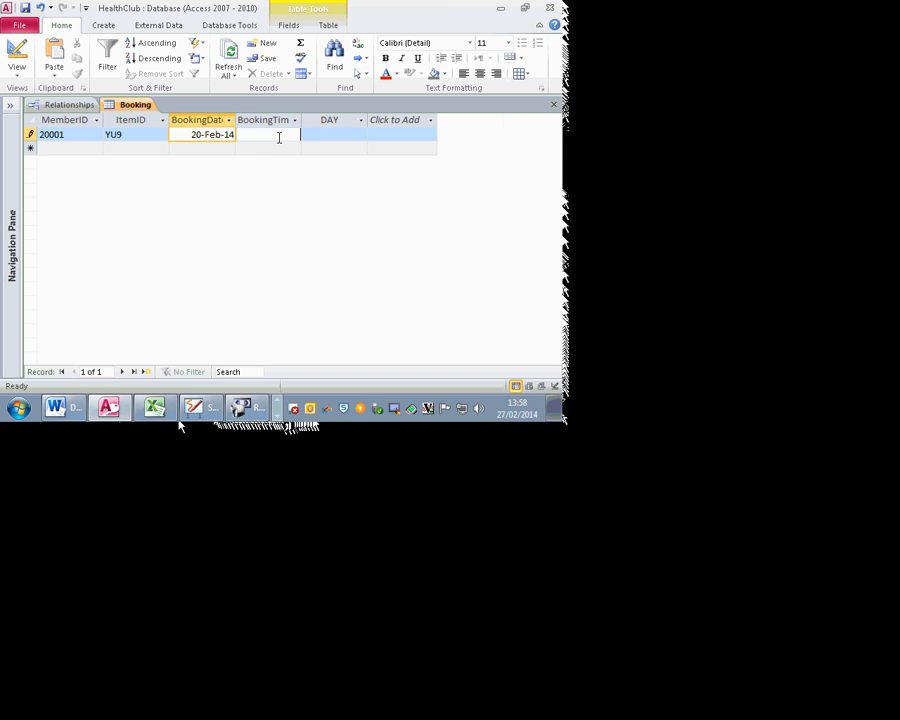
pyautogui.click(307, 135)
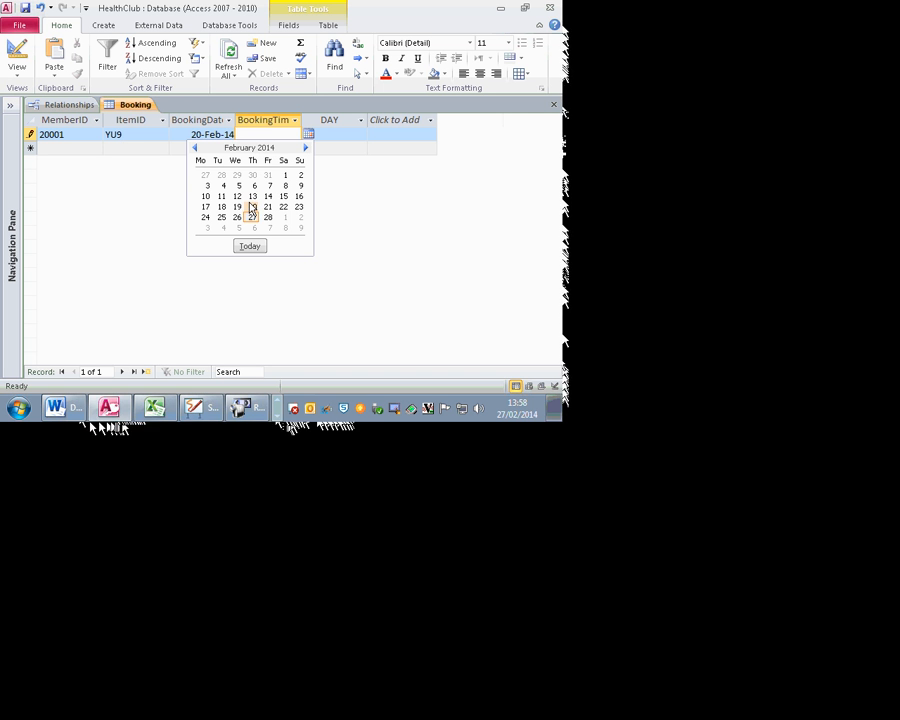
pyautogui.click(266, 136)
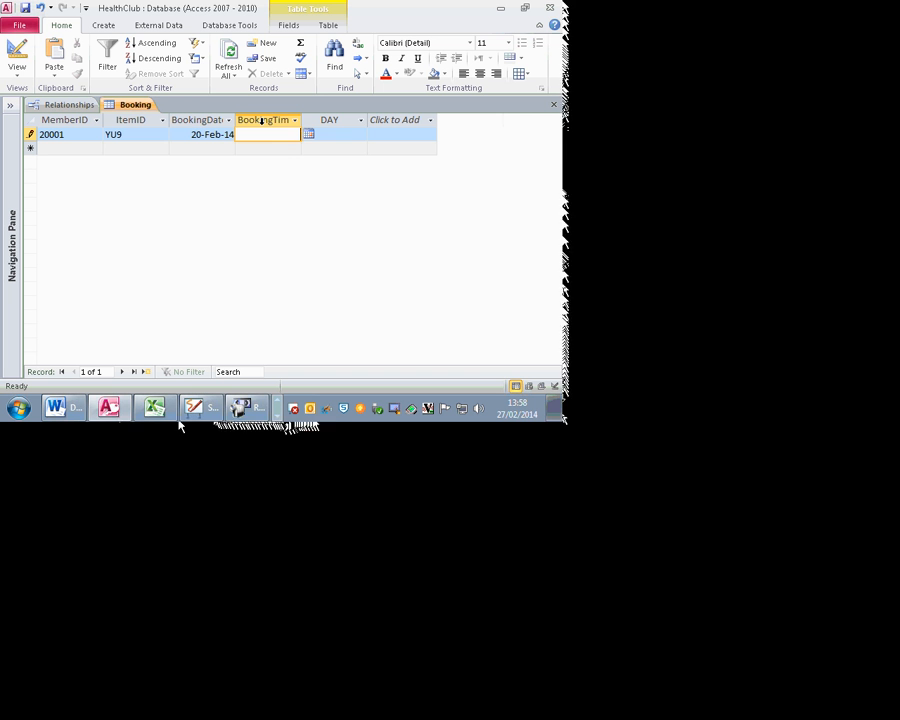
pyautogui.write('12:')
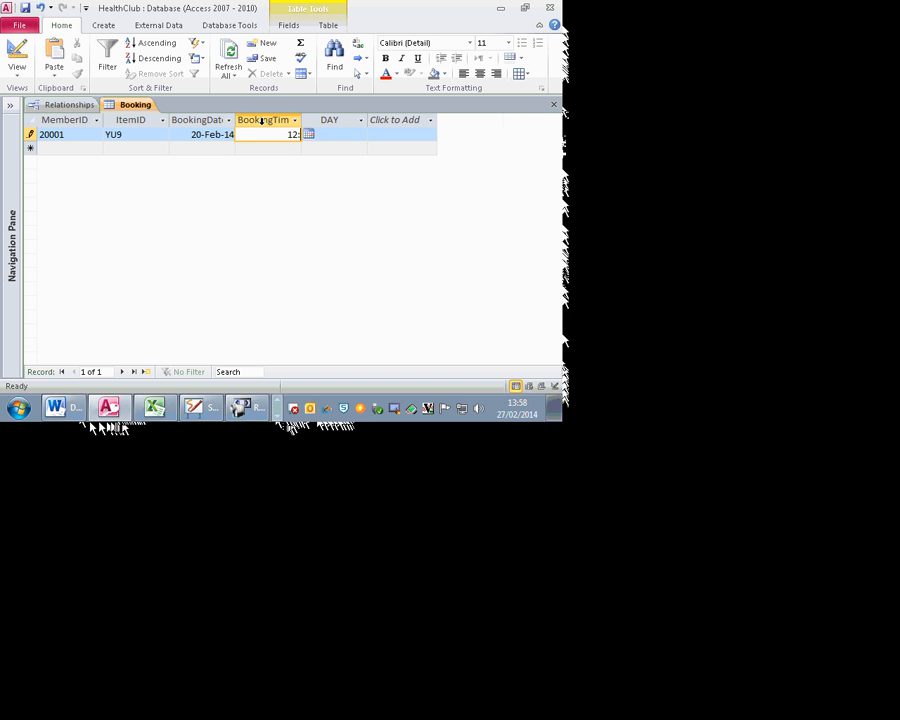
pyautogui.write('10')
pyautogui.press('Tab')
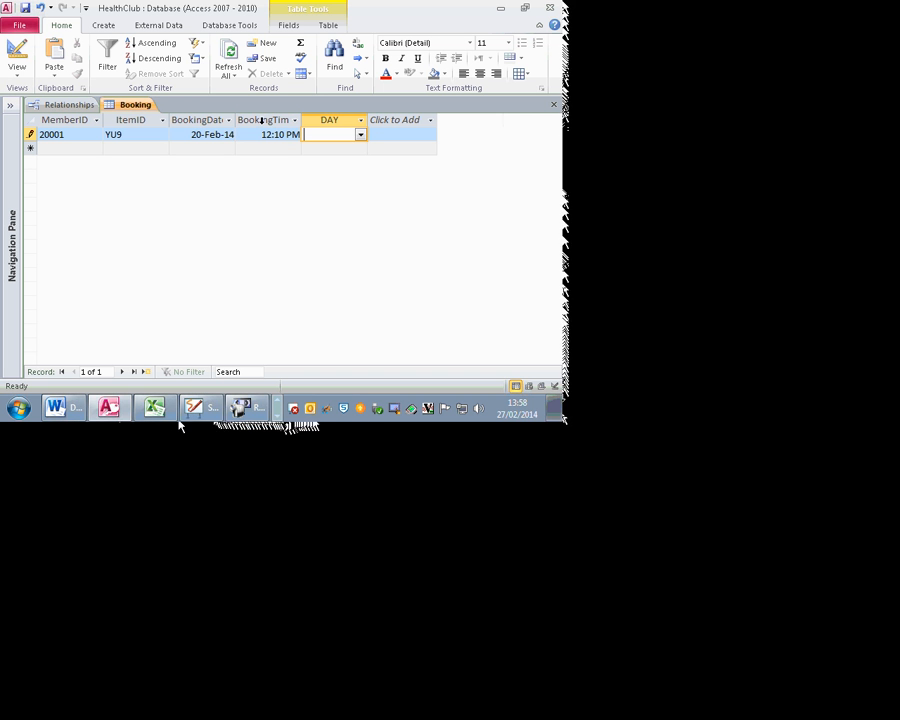
pyautogui.click(363, 129)
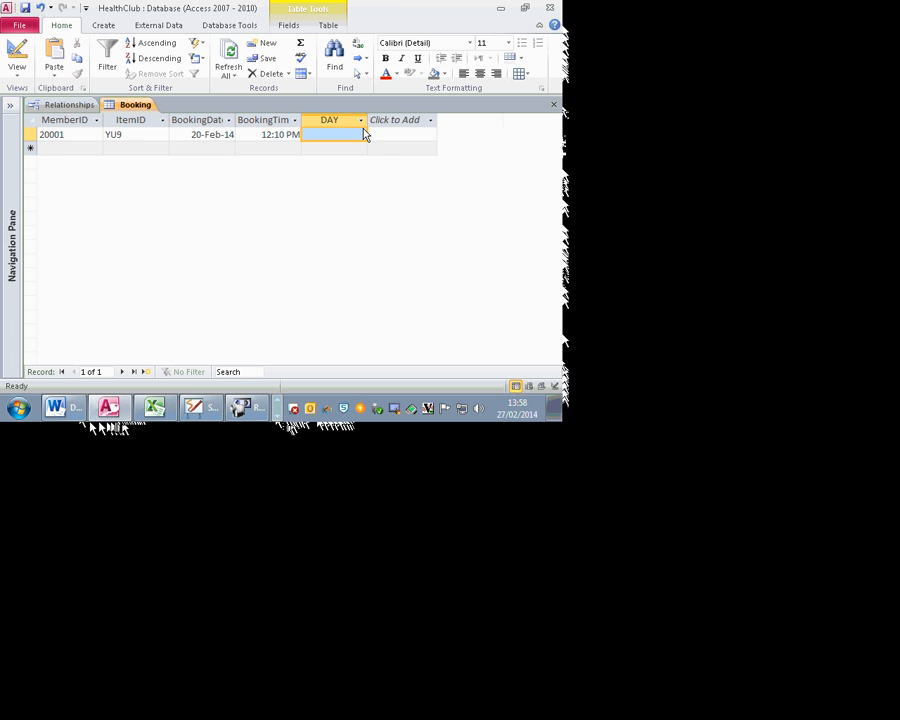
pyautogui.click(360, 138)
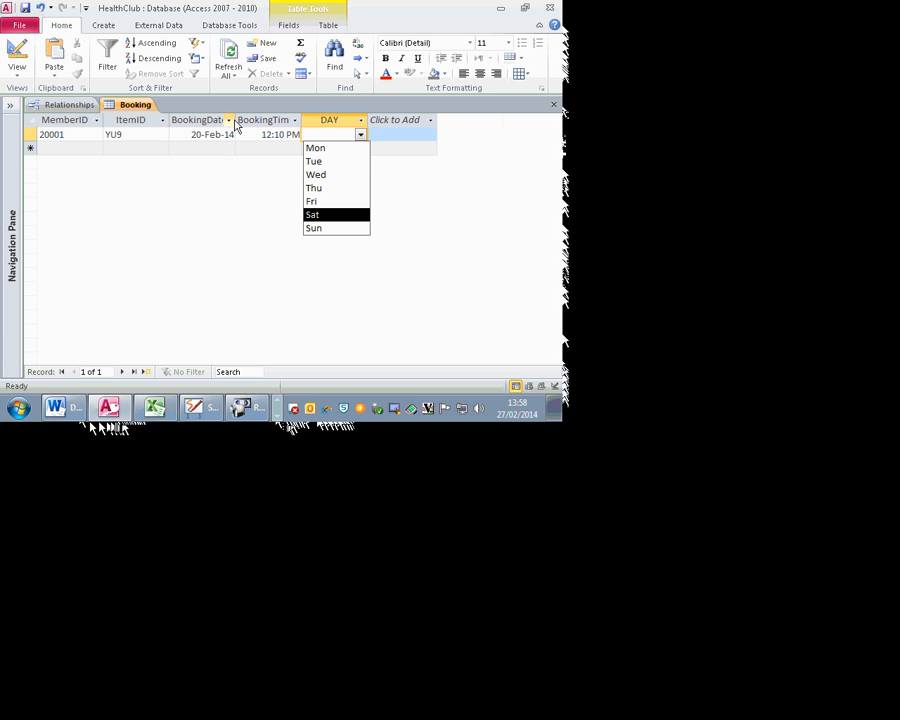
pyautogui.click(341, 188)
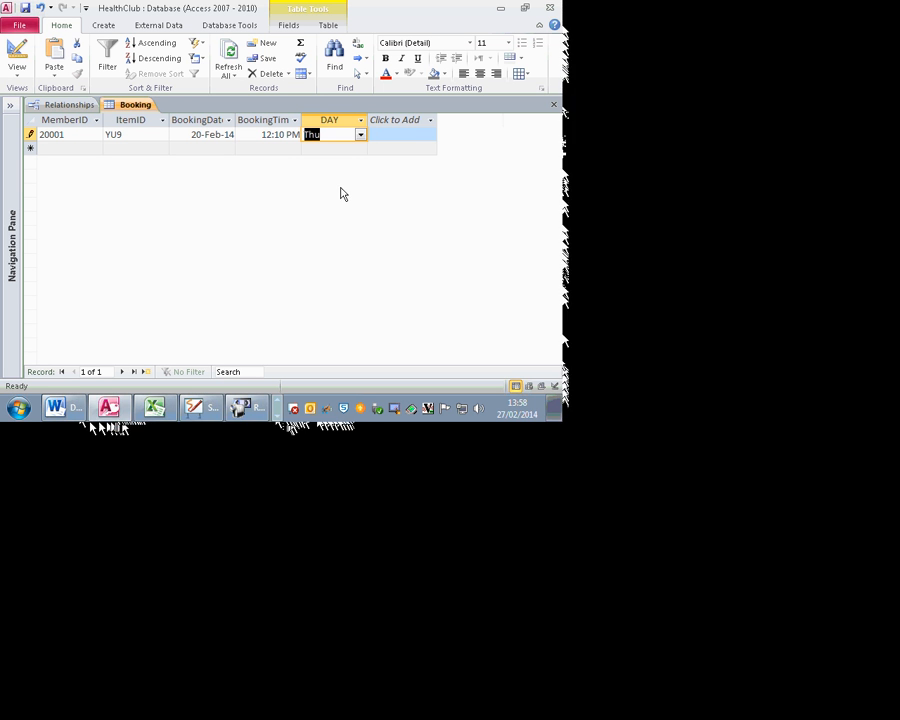
pyautogui.click(400, 134)
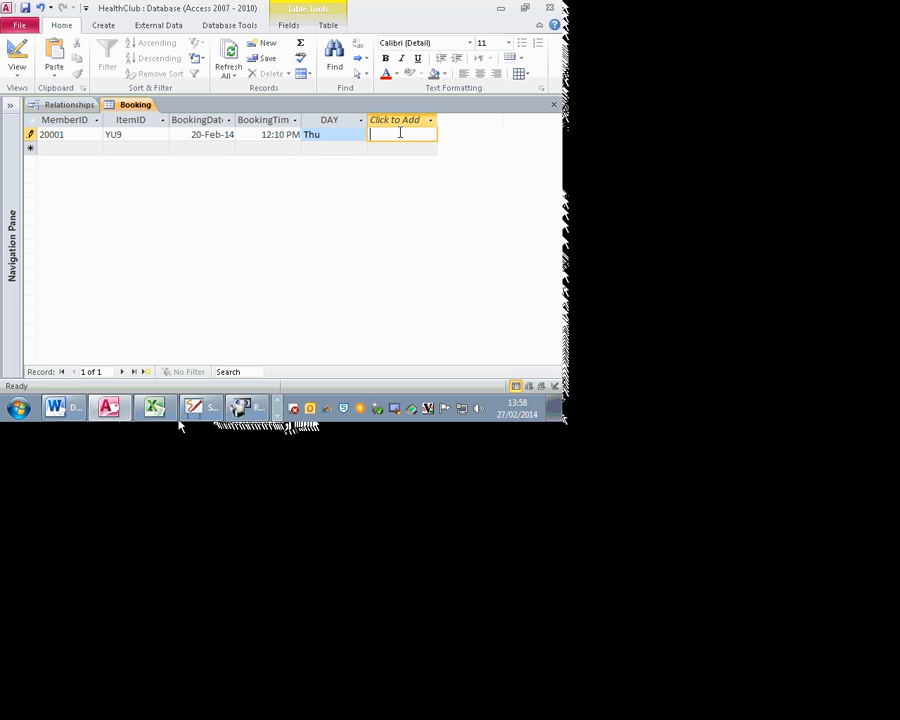
pyautogui.press('Tab')
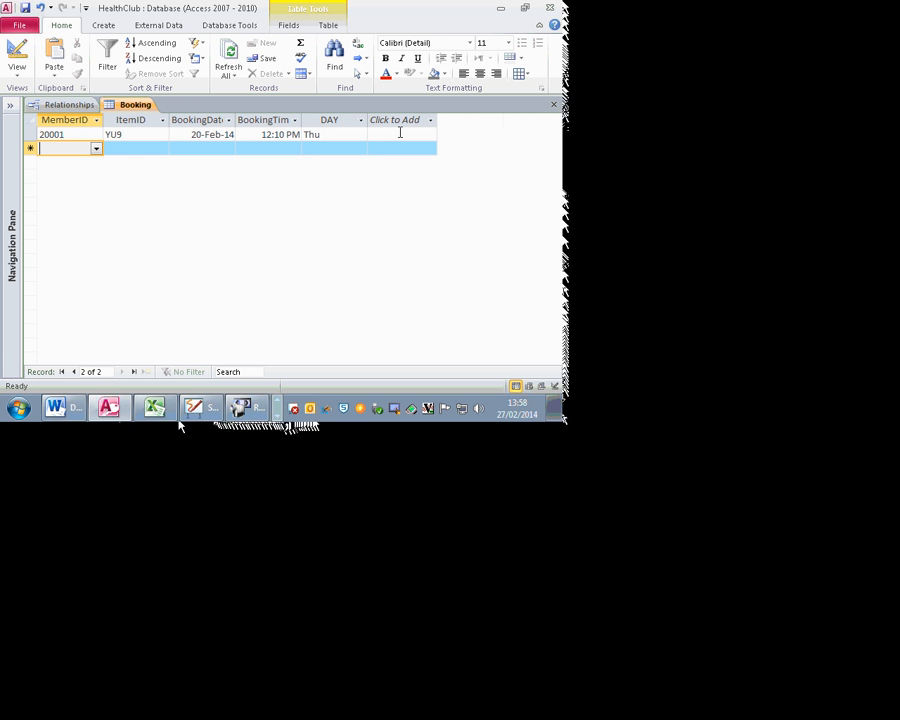
# Step: Enter the member ID, item yuy, date 12/08/2001, time 12:09 and day moday
pyautogui.write('2000')
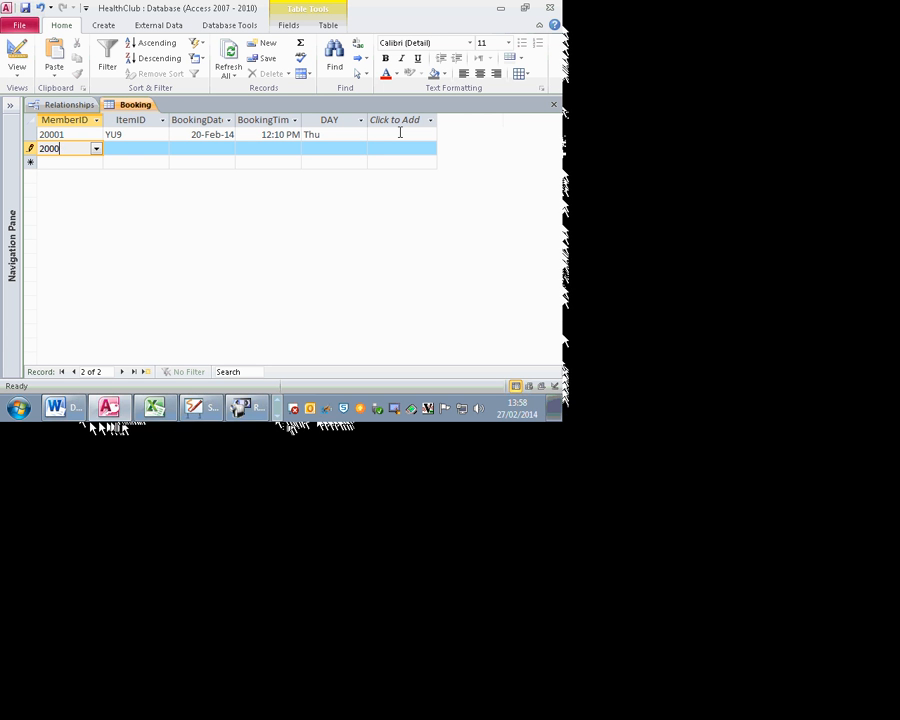
pyautogui.write('02')
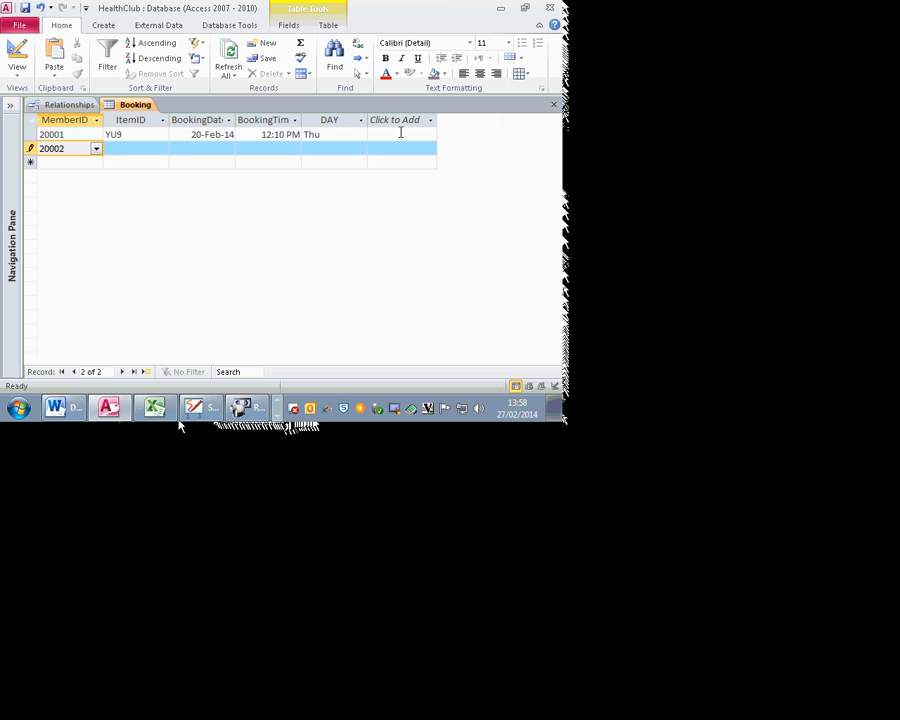
pyautogui.press('Tab')
pyautogui.write('yuy')
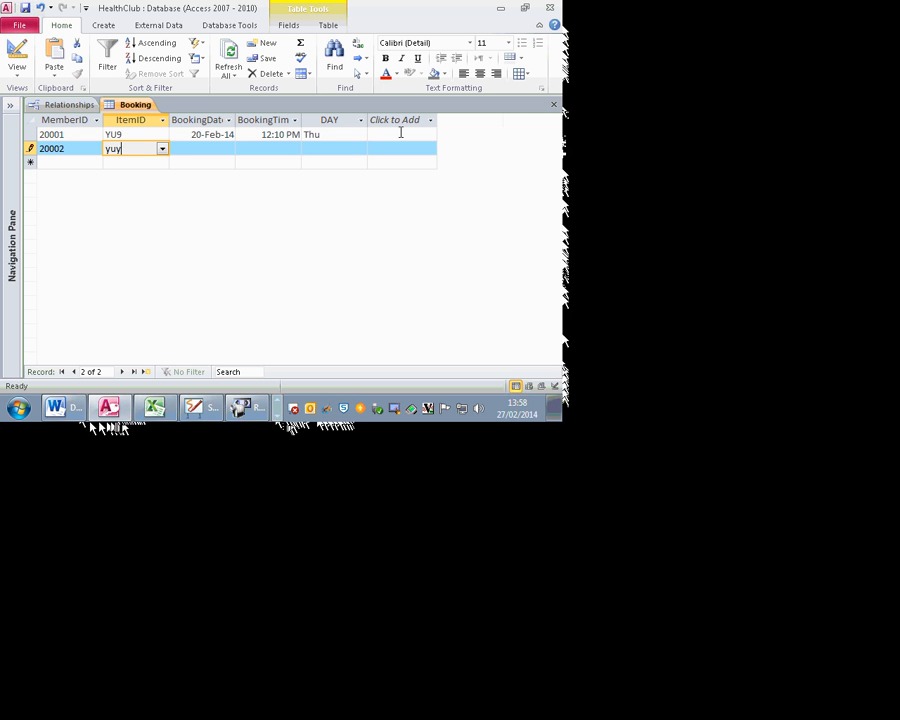
pyautogui.press('Tab')
pyautogui.write('1')
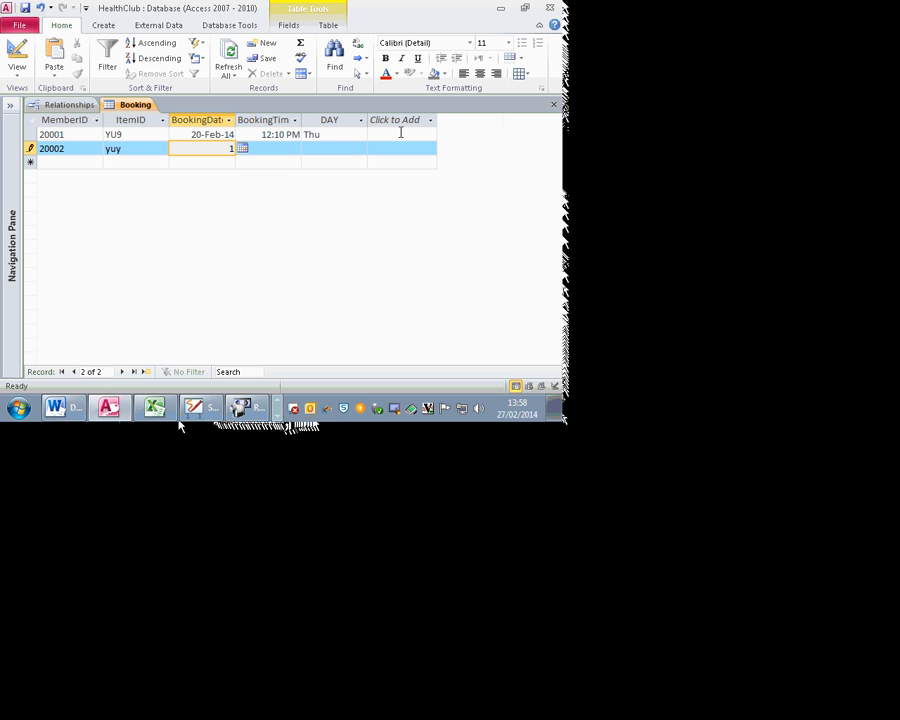
pyautogui.write('2/')
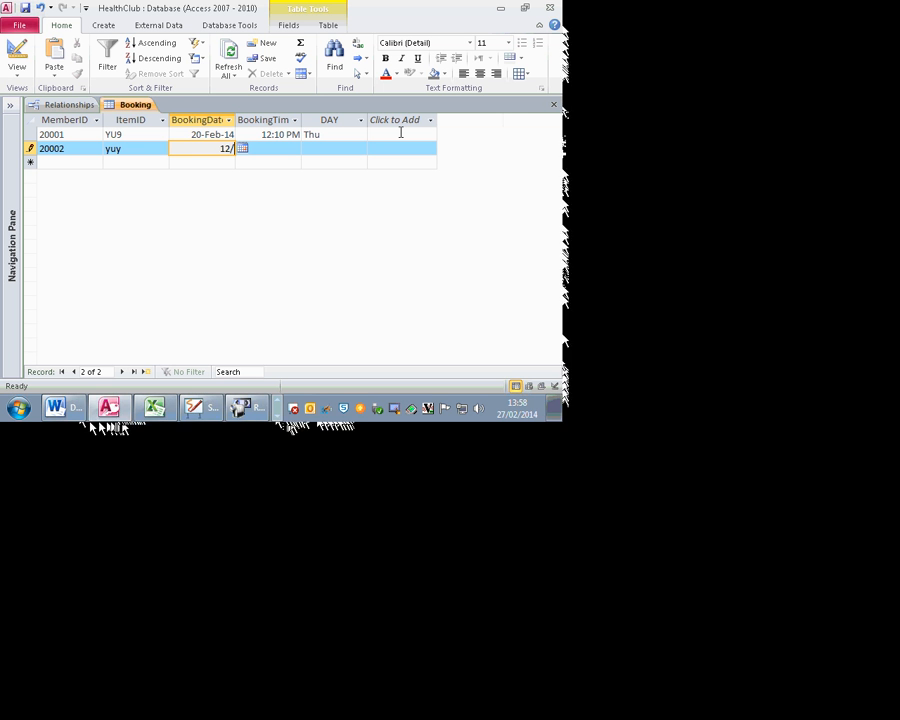
pyautogui.write('08/200')
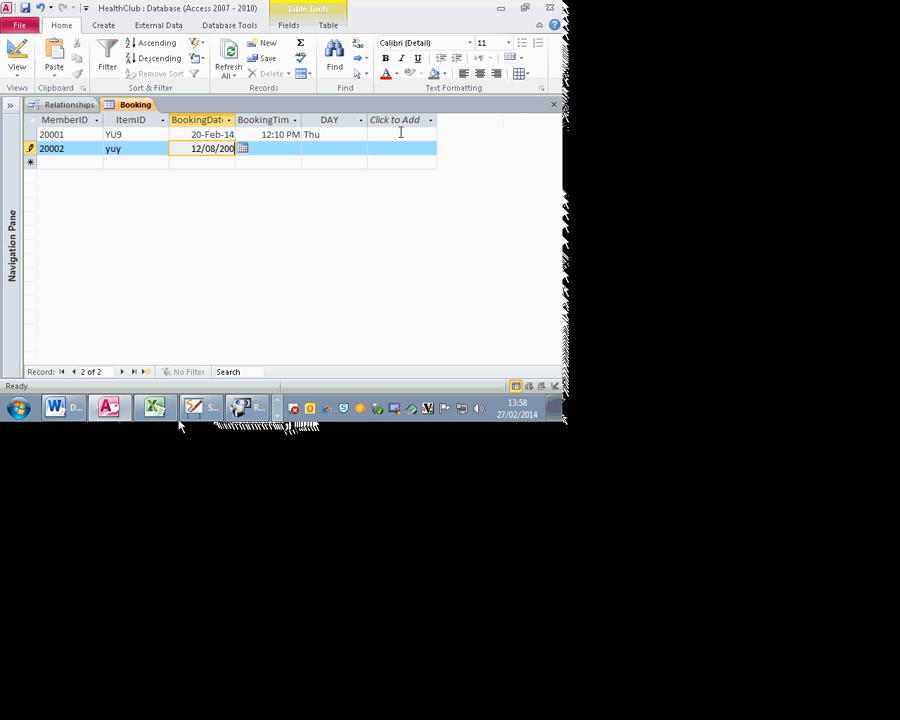
pyautogui.write('1')
pyautogui.press('Tab')
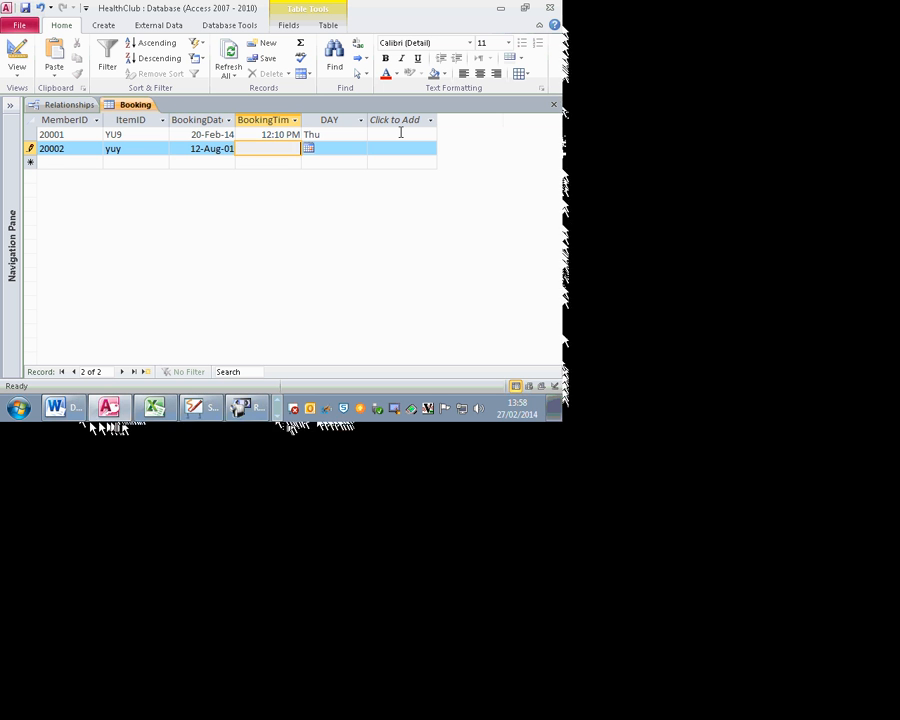
pyautogui.write('12:09')
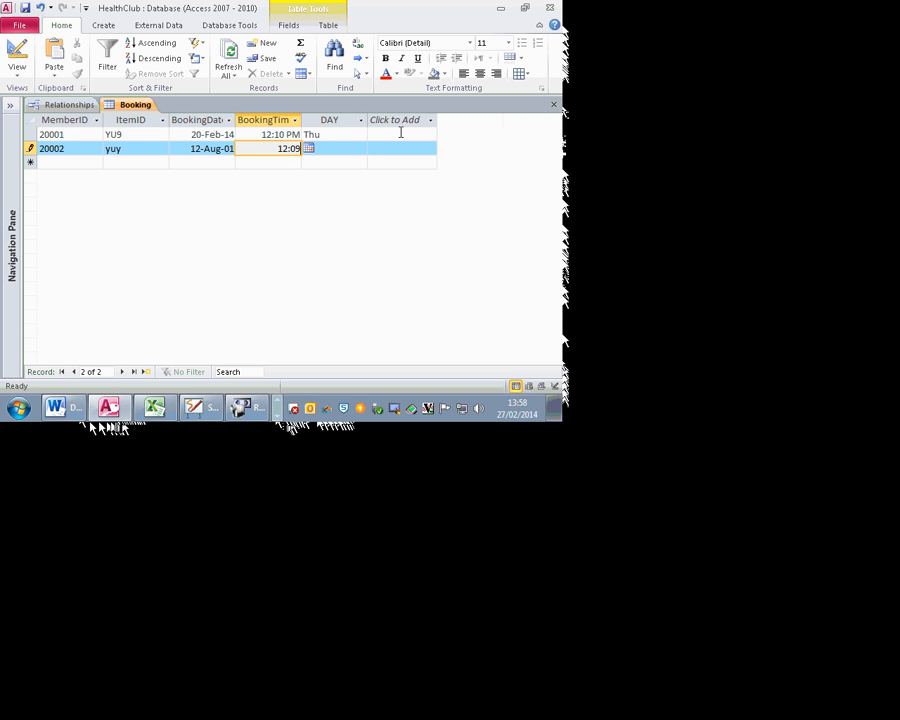
pyautogui.press('Tab')
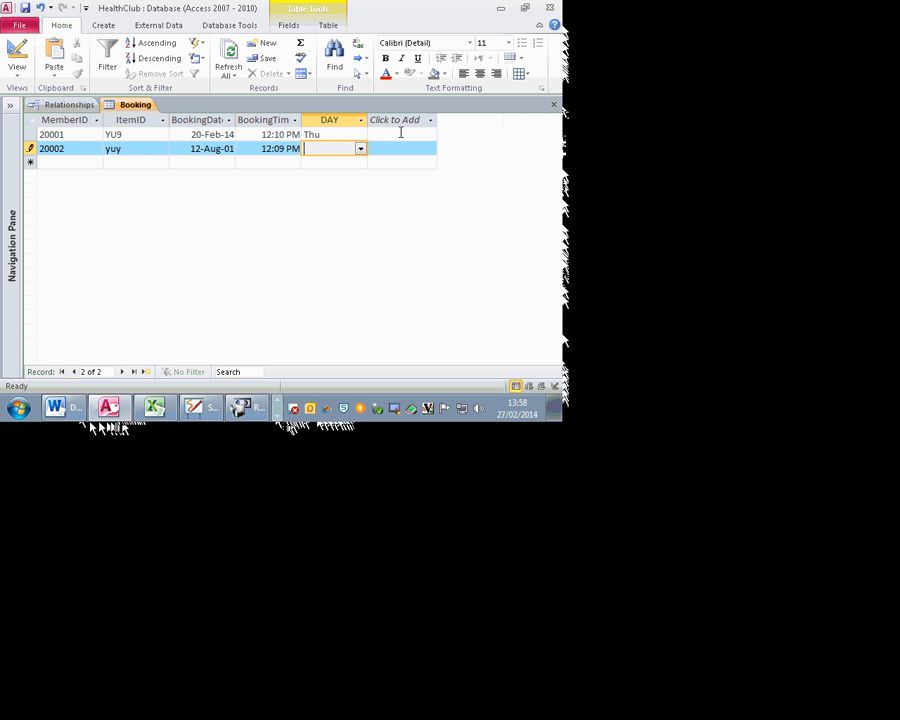
pyautogui.write('mo')
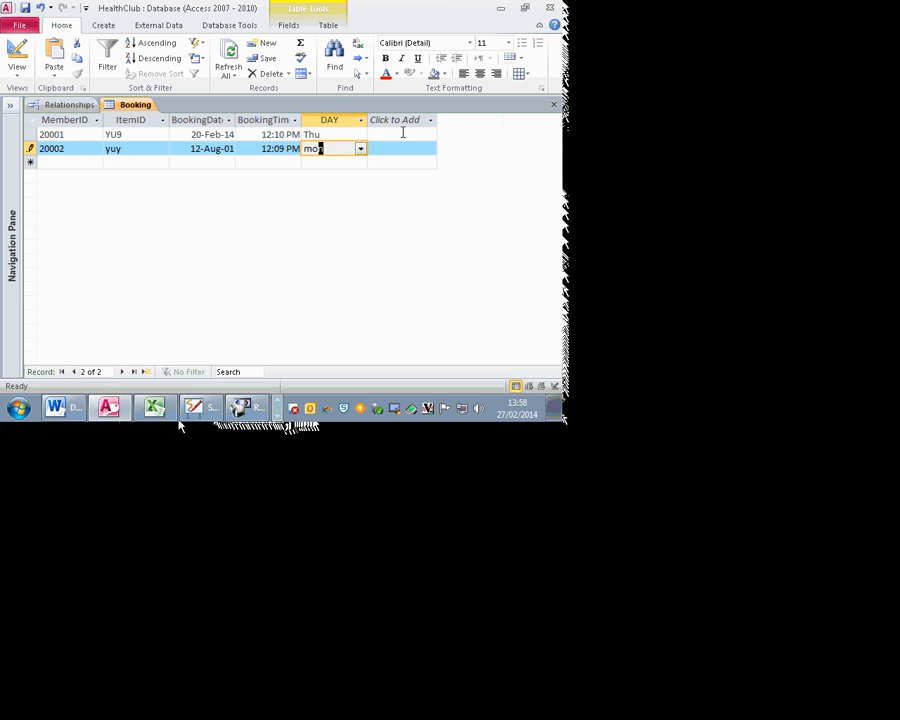
pyautogui.write('da')
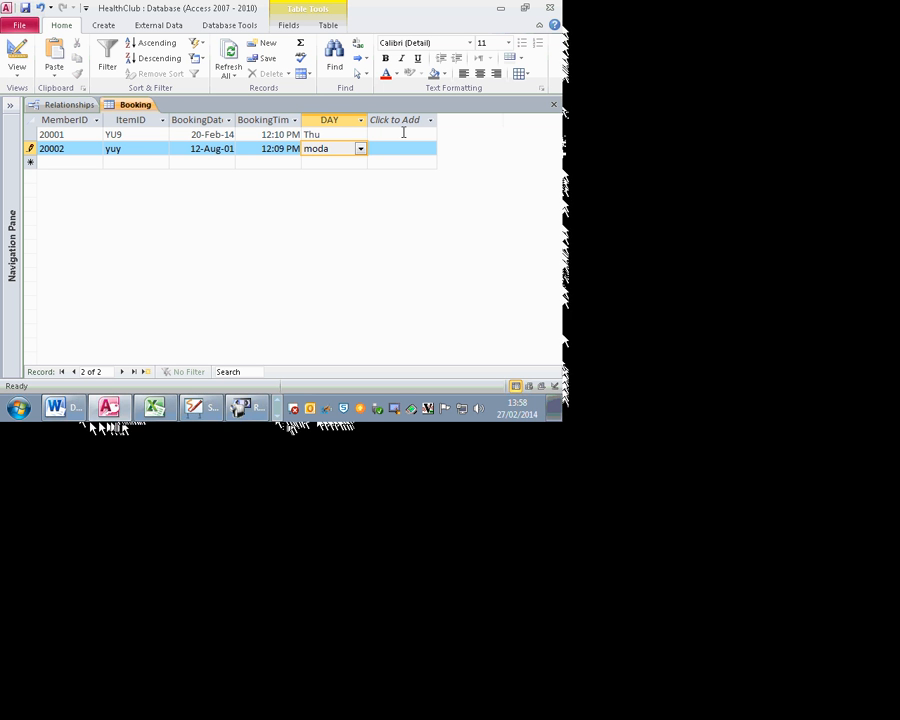
pyautogui.write('y')
pyautogui.press('Return')
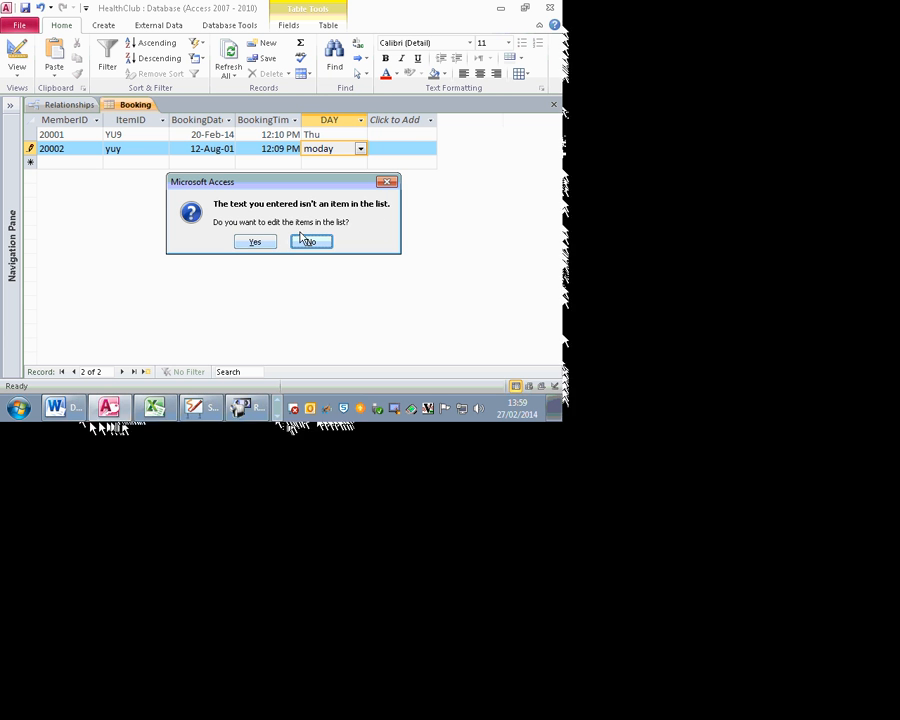
# Step: Decline editing the day list and set the booking's DAY to Mon, triggering the Member related-record error
pyautogui.click(255, 243)
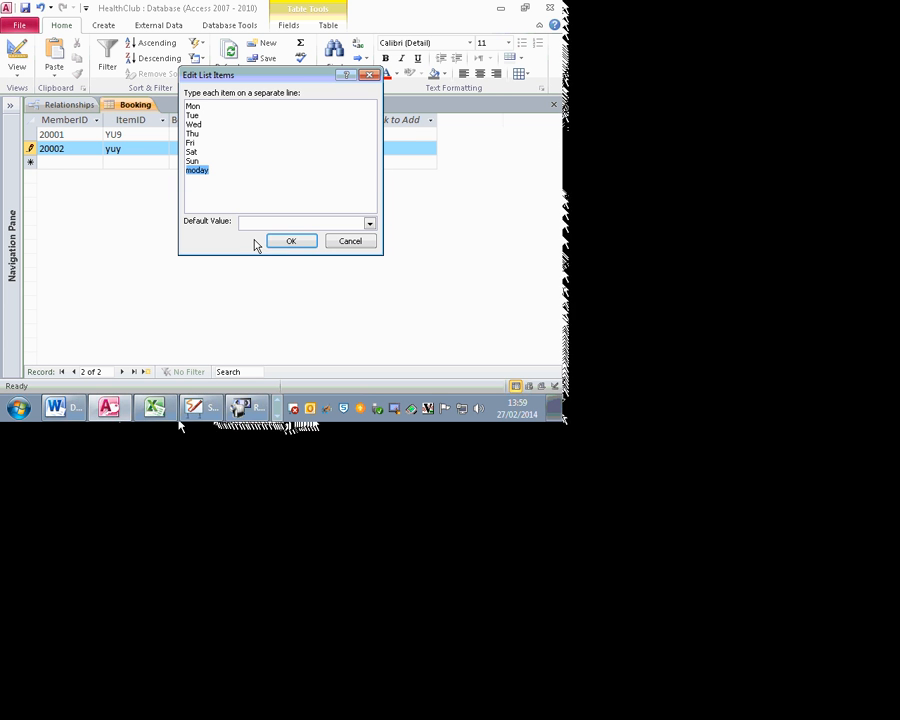
pyautogui.click(357, 246)
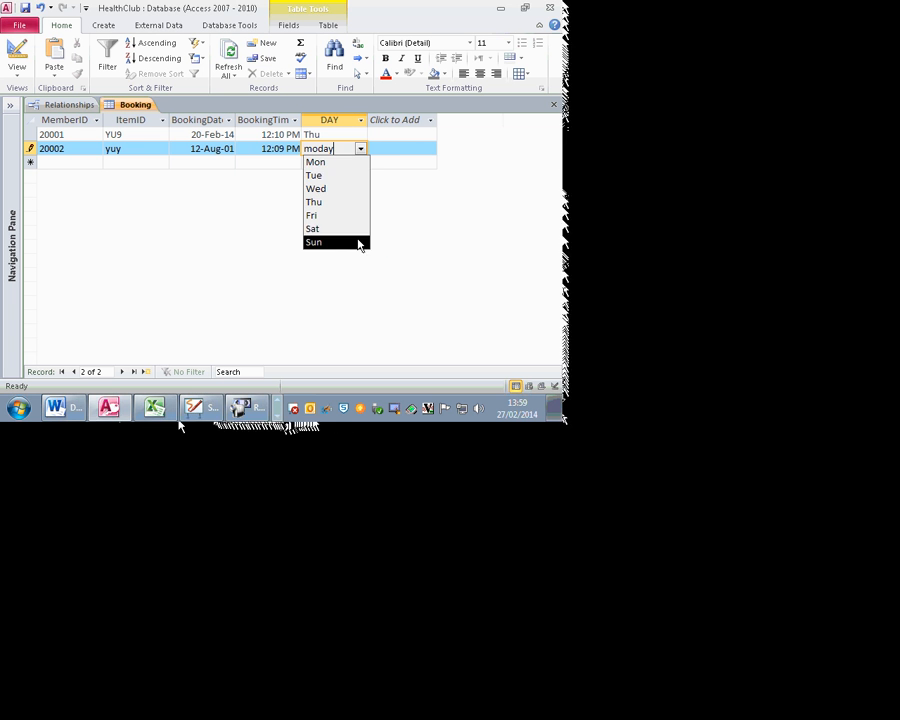
pyautogui.click(449, 167)
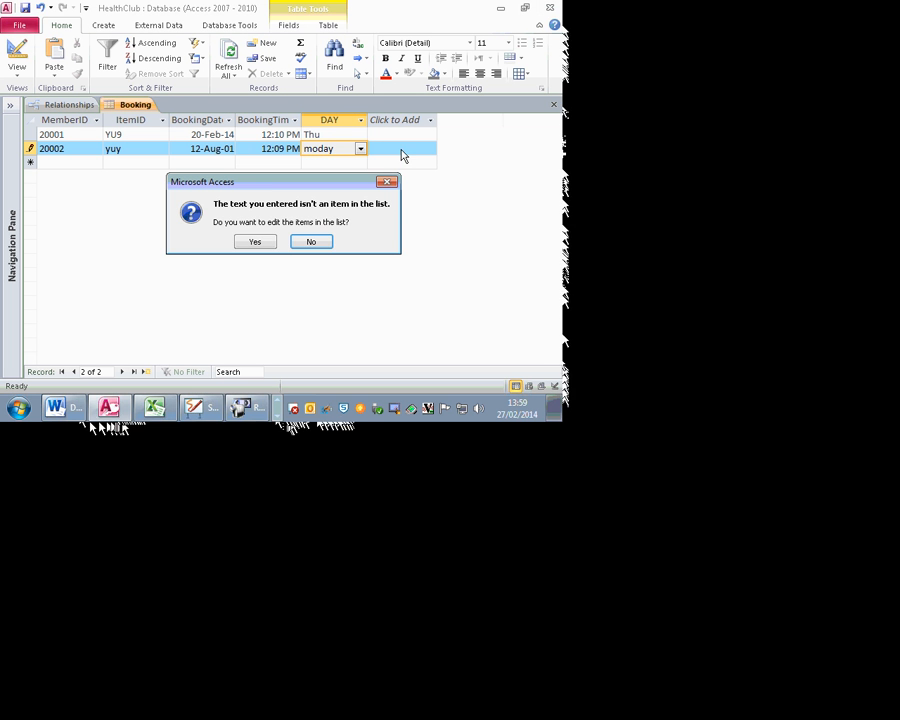
pyautogui.click(313, 241)
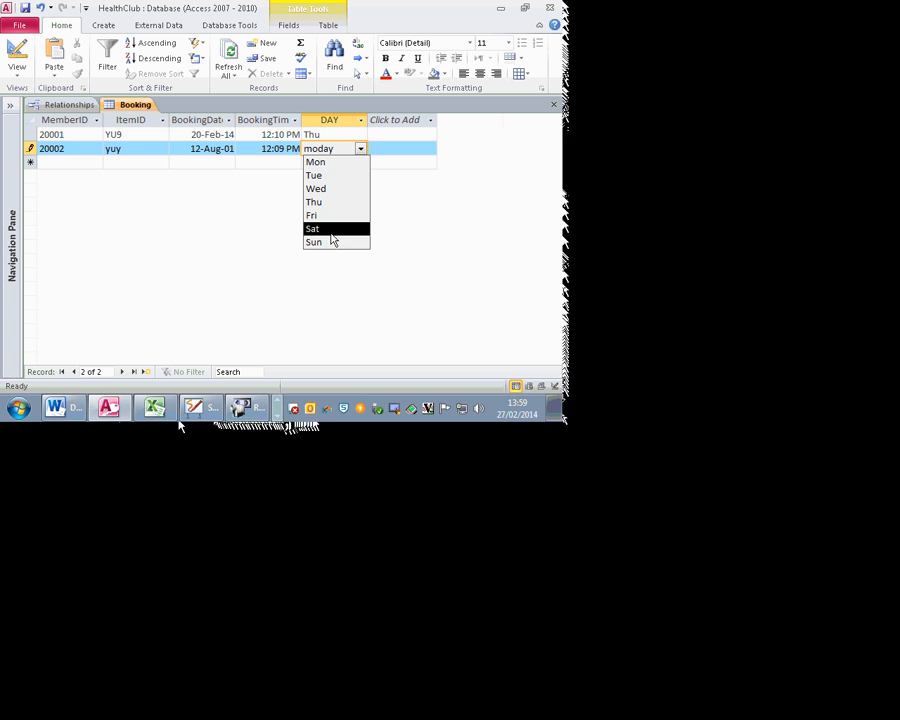
pyautogui.click(336, 163)
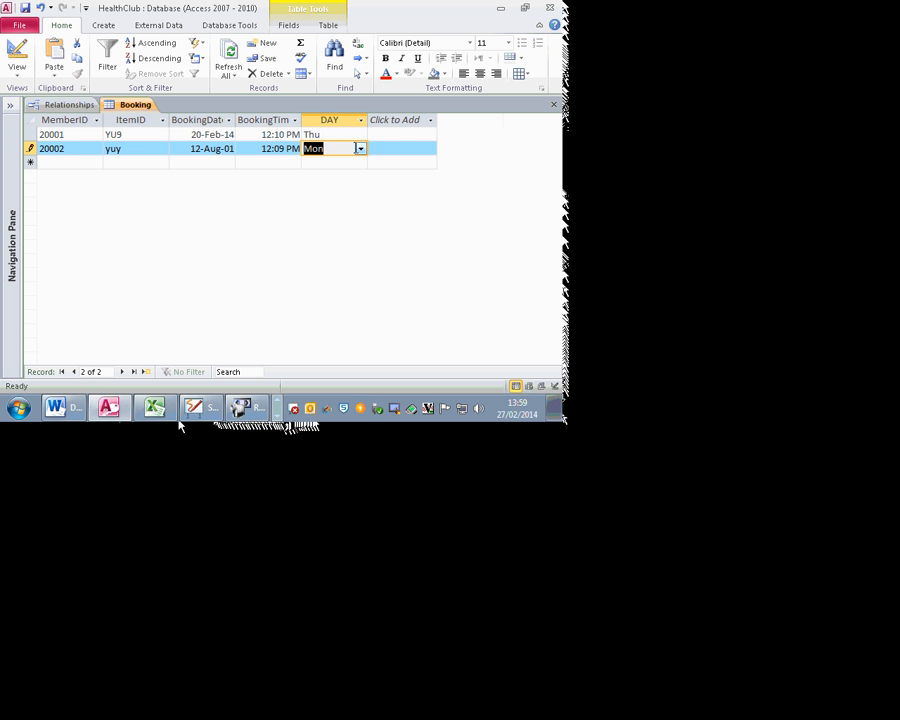
pyautogui.click(349, 161)
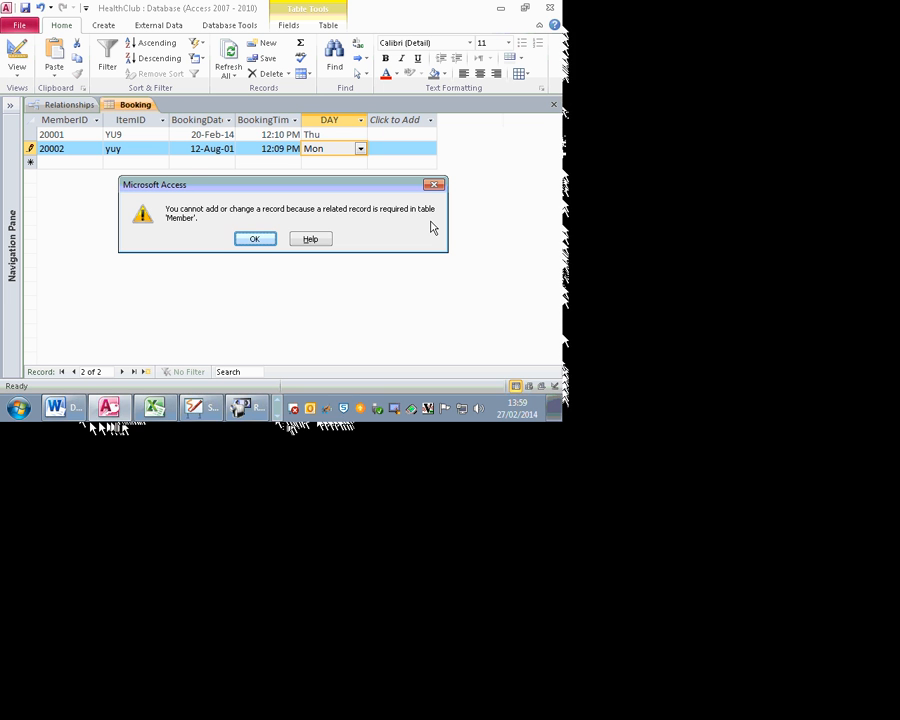
# Step: Dismiss the error, discard the 20002 booking, and start a new row with MemberID 20001
pyautogui.press('Return')
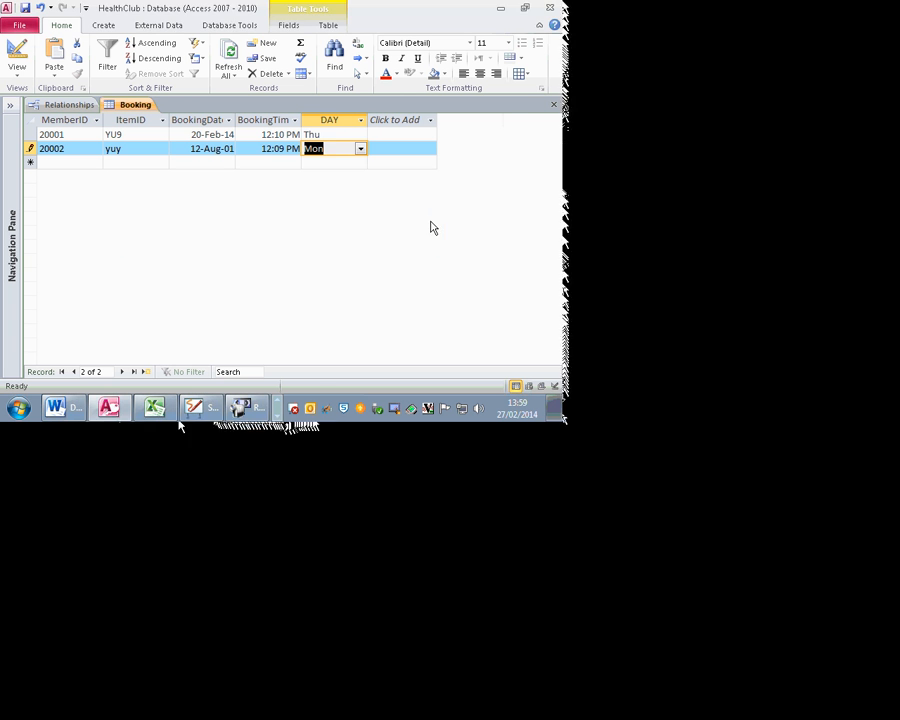
pyautogui.click(86, 141)
pyautogui.press('Escape')
pyautogui.press('Escape')
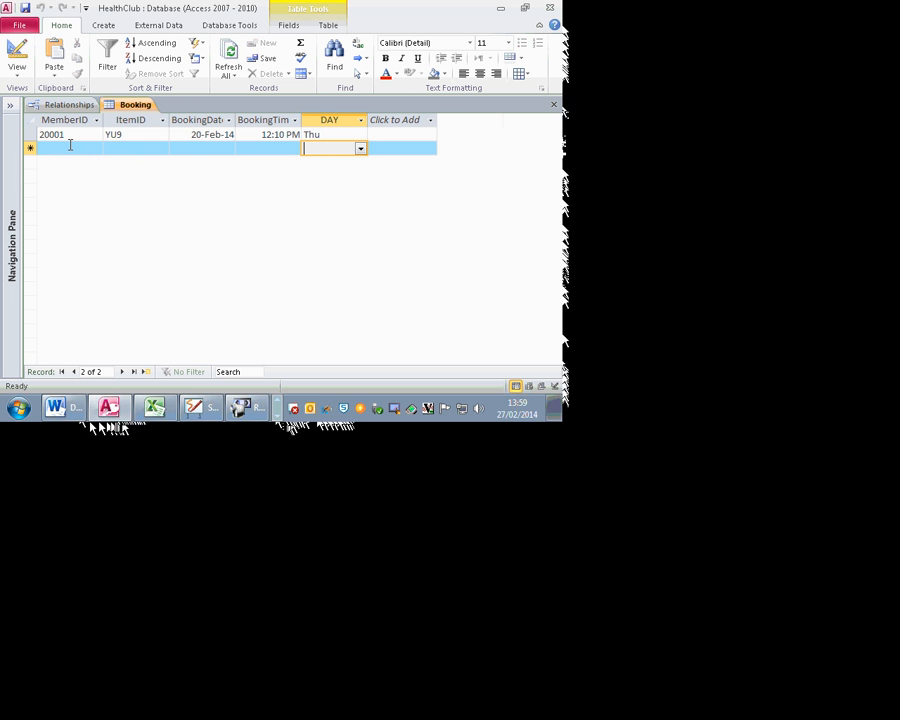
pyautogui.click(66, 148)
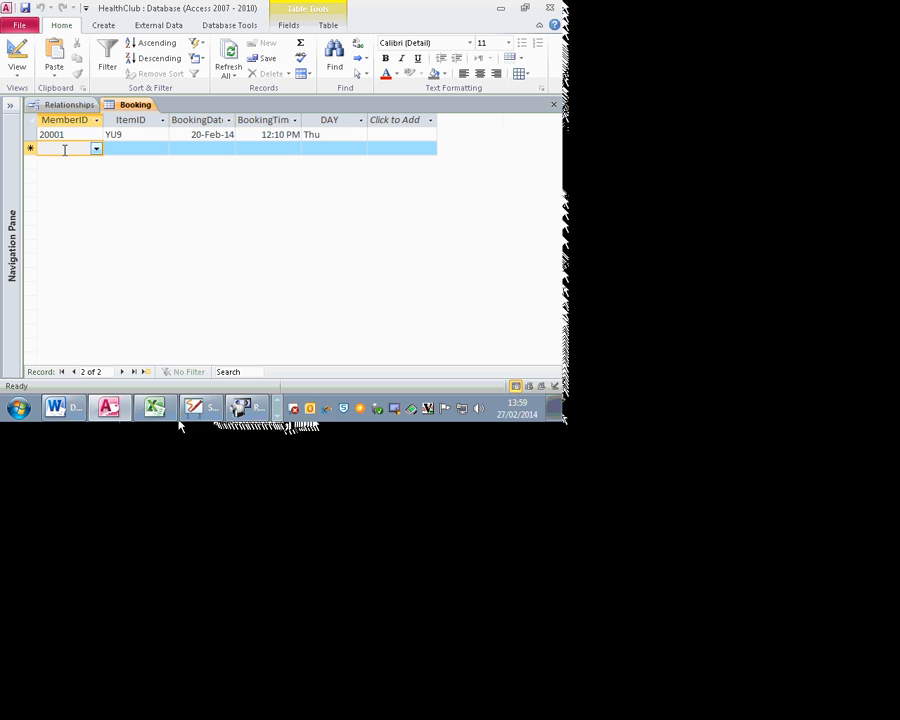
pyautogui.click(95, 149)
pyautogui.click(88, 162)
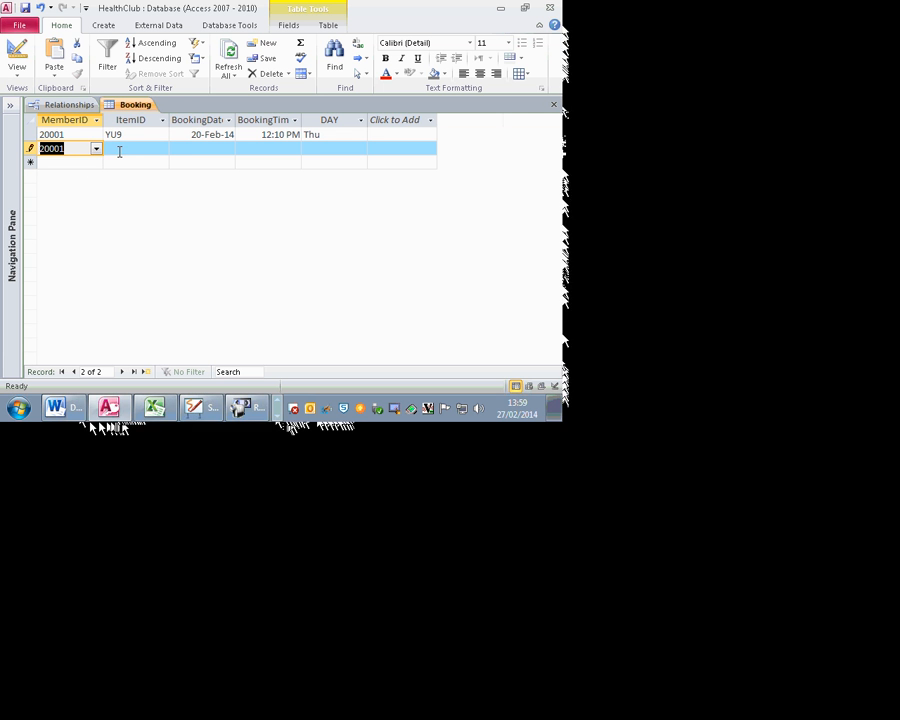
# Step: Enter item eer, dismiss the Equipment related-record error, and choose item YU9 instead
pyautogui.click(119, 150)
pyautogui.write('eer')
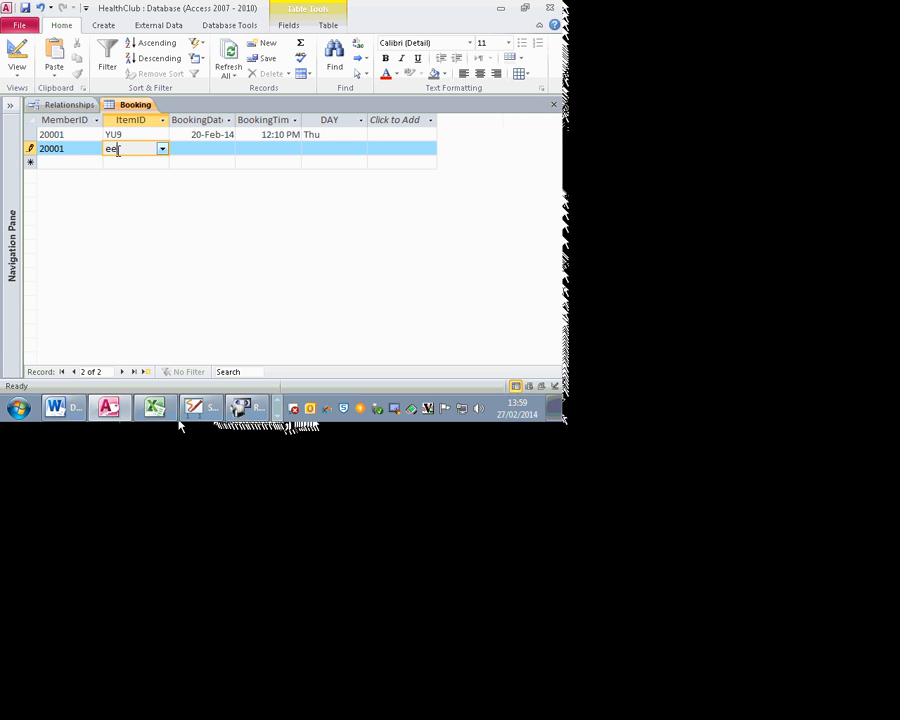
pyautogui.click(178, 137)
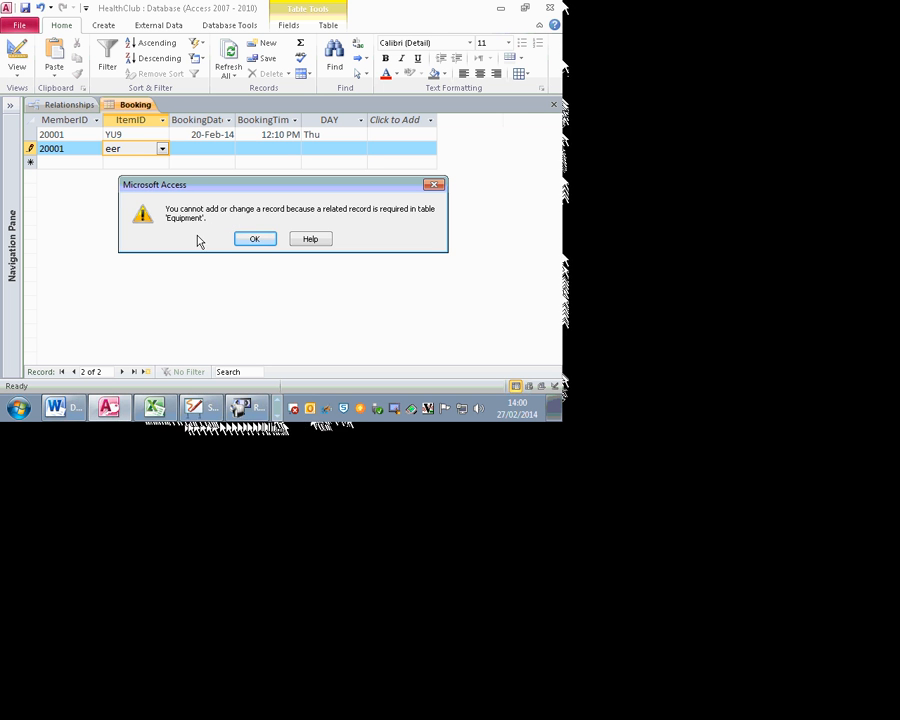
pyautogui.click(256, 240)
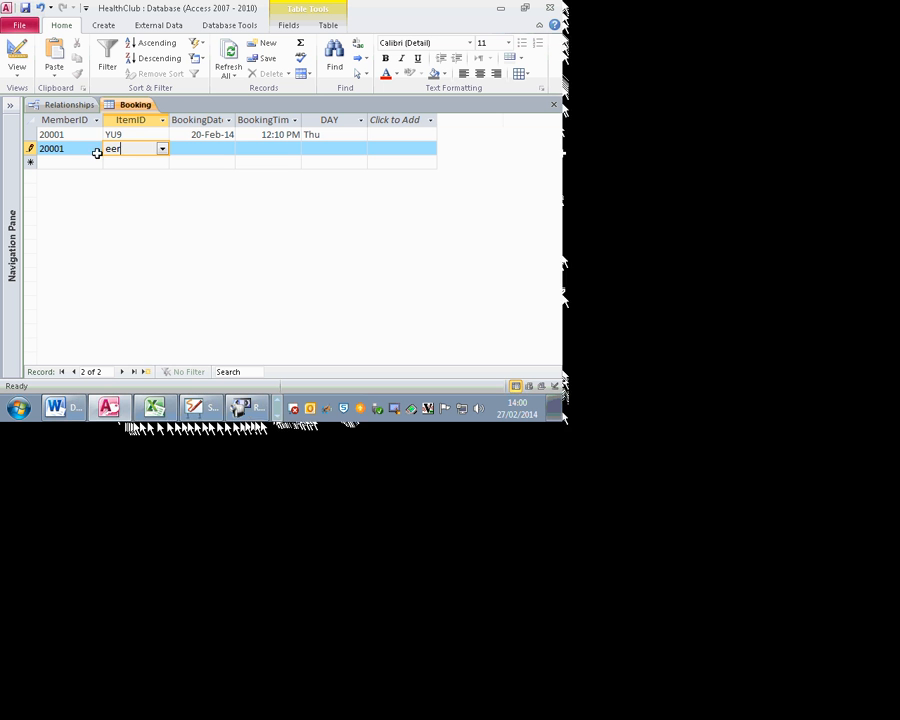
pyautogui.click(162, 149)
pyautogui.click(146, 162)
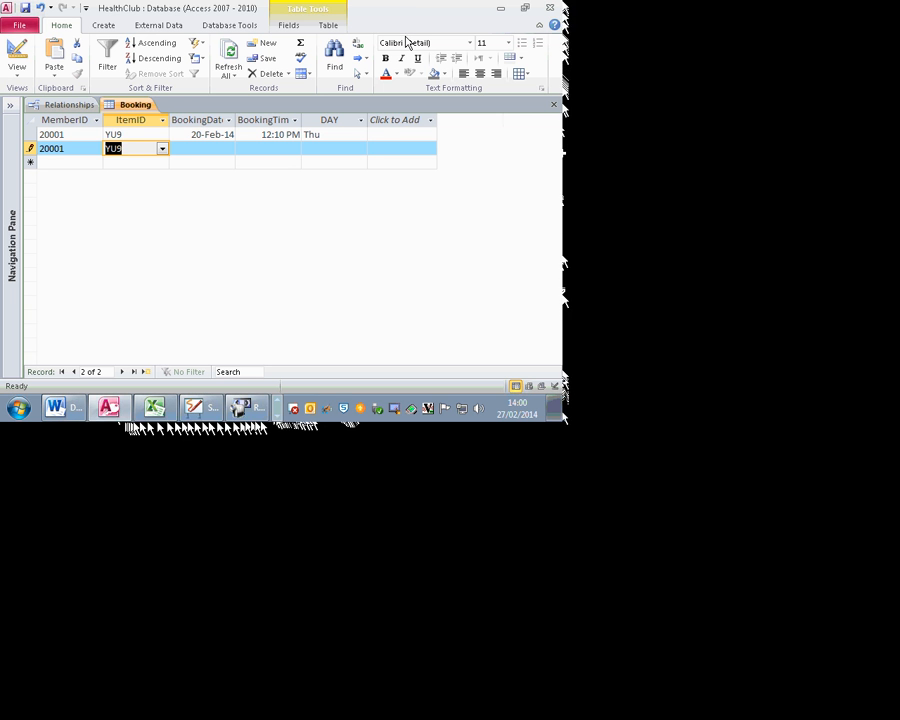
# Step: Acknowledge the null primary key error and discard the incomplete 20001/YU9 booking
pyautogui.click(357, 131)
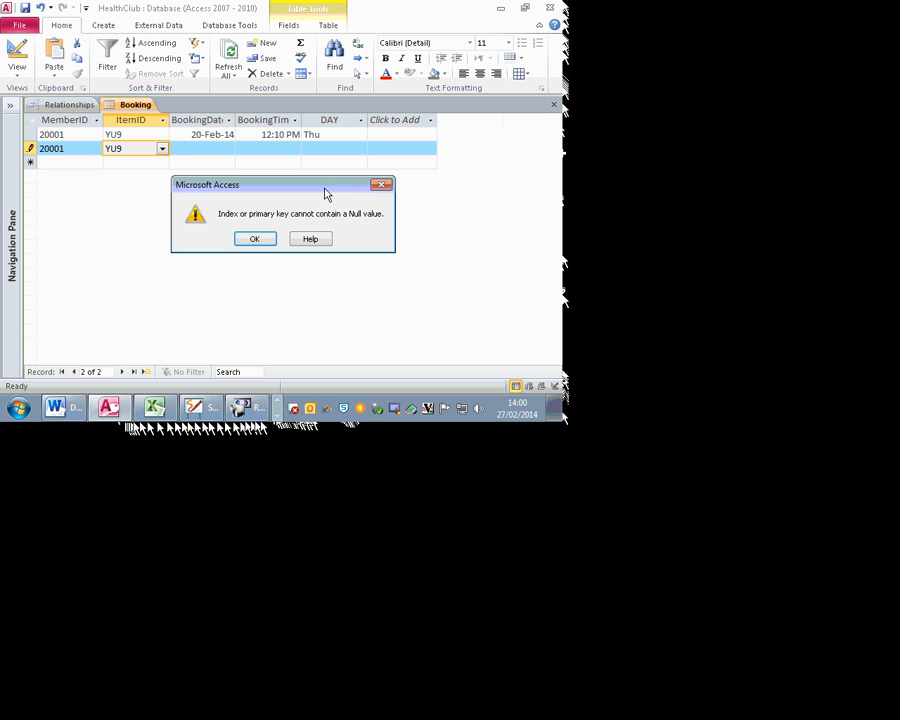
pyautogui.click(266, 239)
pyautogui.press('Escape')
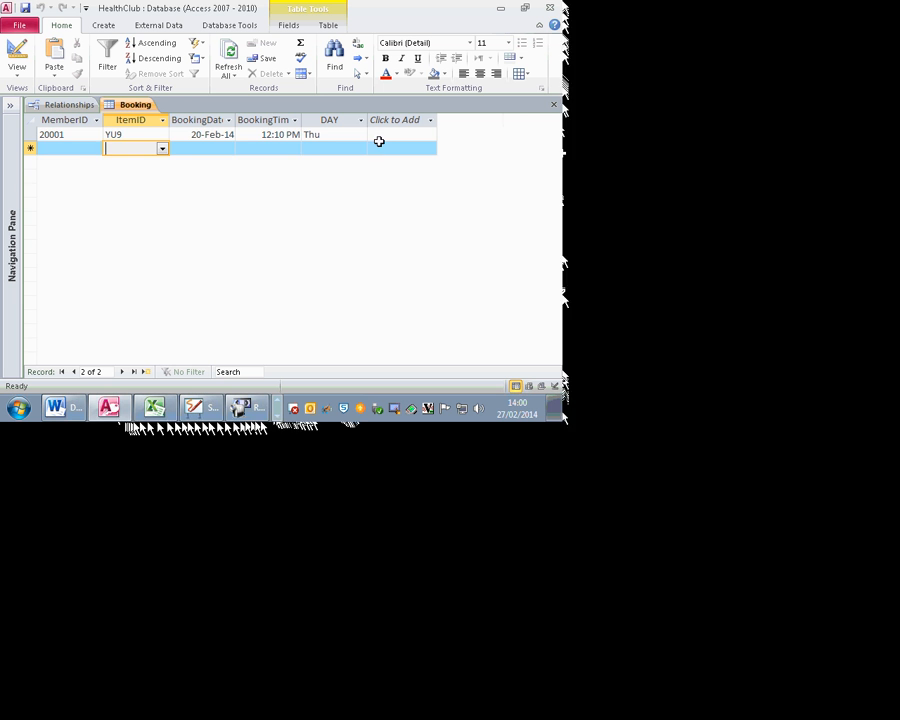
# Step: Inspect the first booking's DAY and ItemID dropdown lists, leaving Thu unchanged
pyautogui.click(357, 135)
pyautogui.click(359, 136)
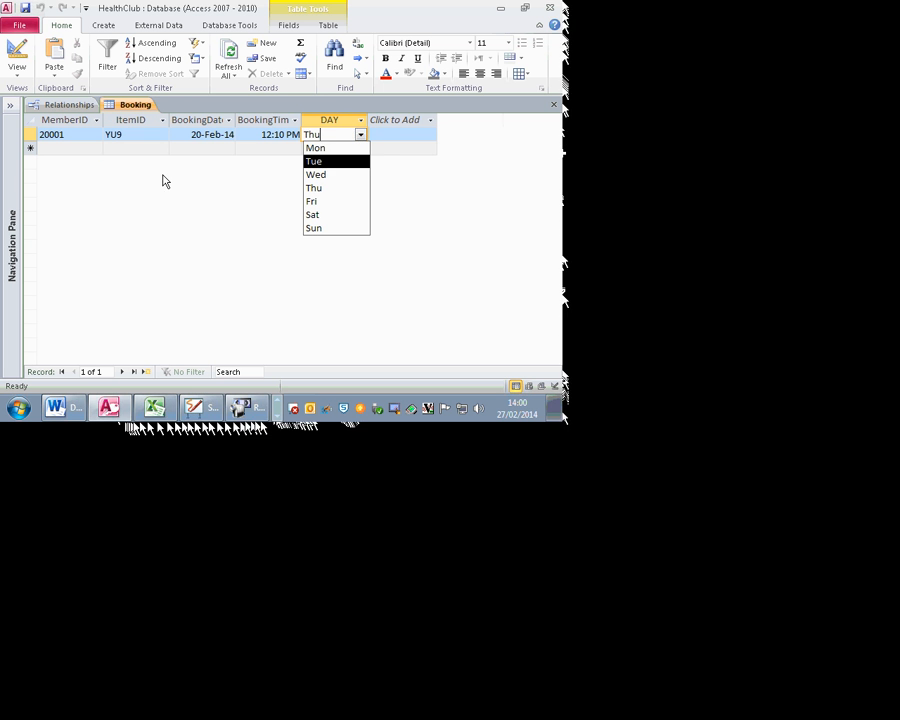
pyautogui.click(145, 135)
pyautogui.click(161, 136)
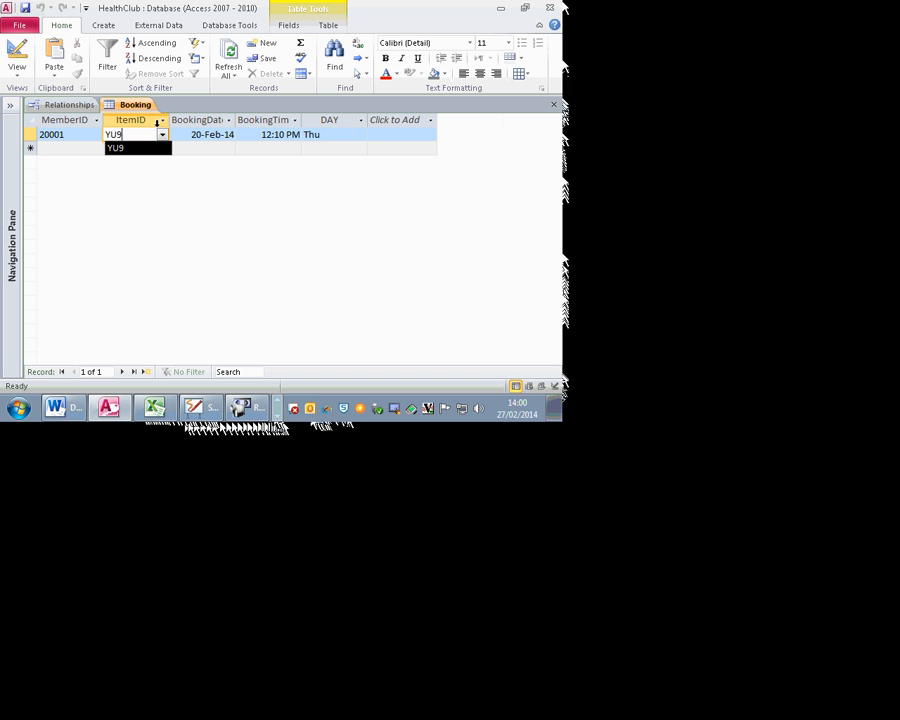
pyautogui.click(356, 137)
pyautogui.click(360, 136)
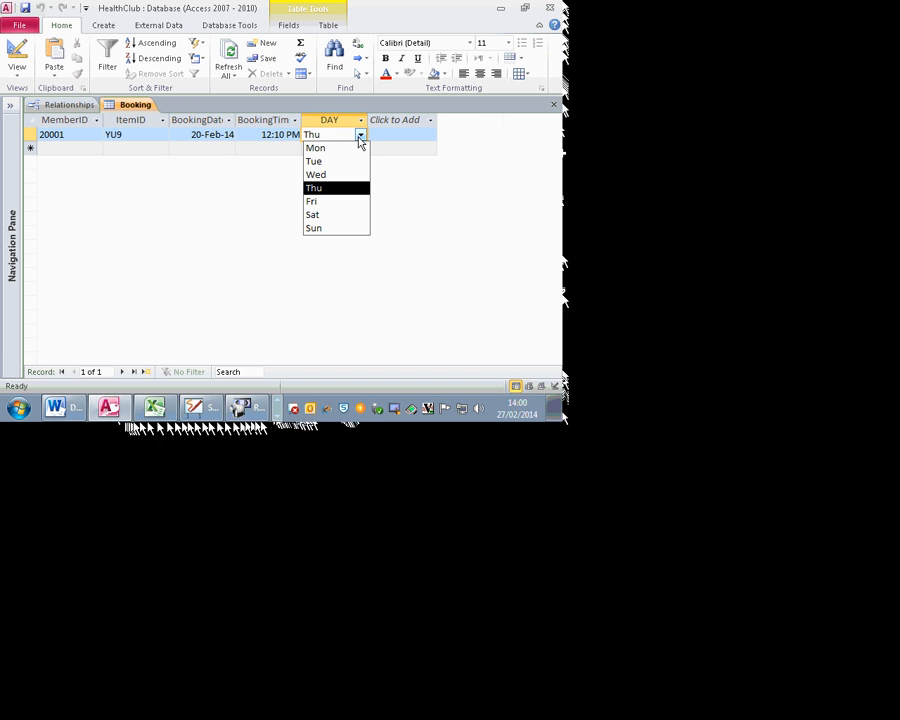
pyautogui.click(144, 135)
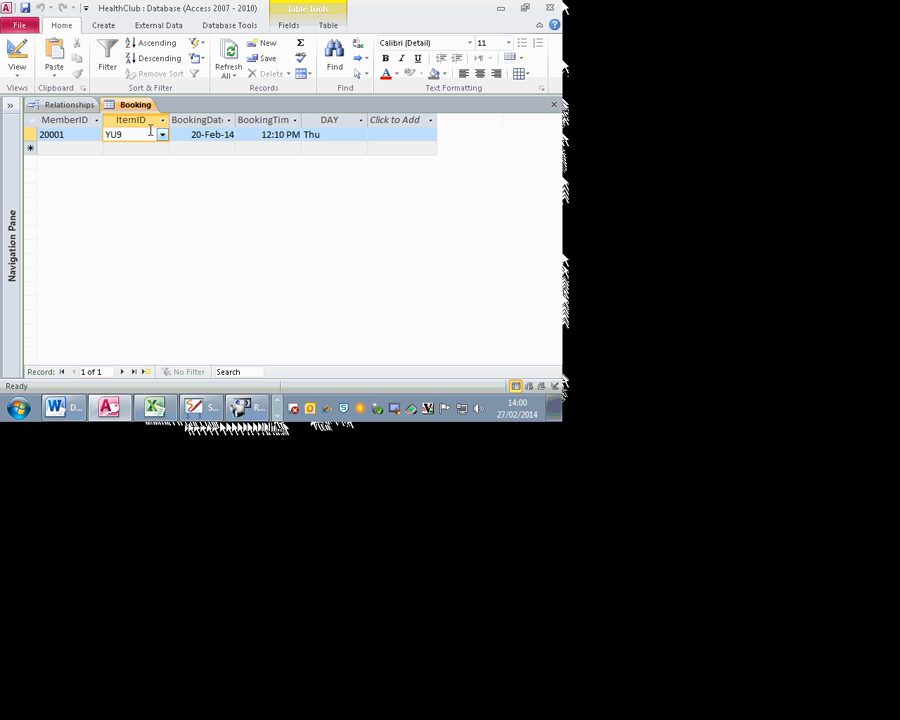